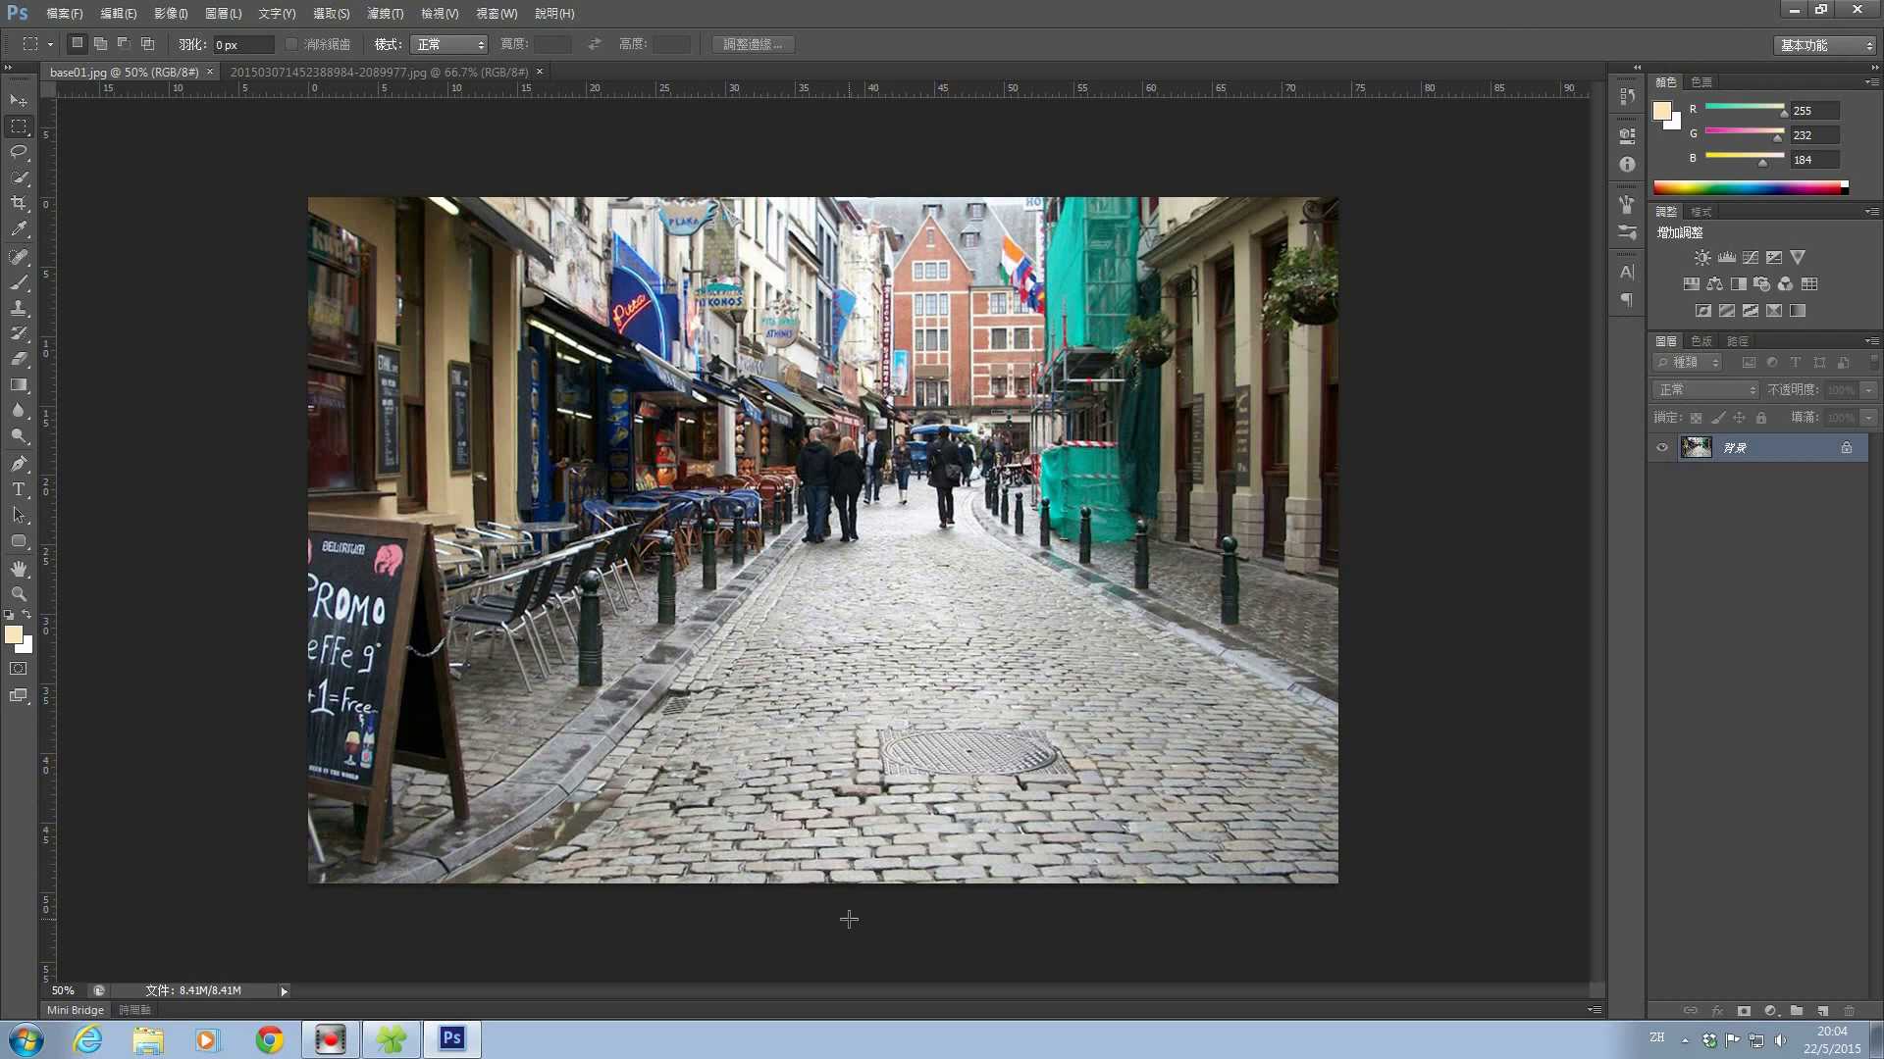
Copy a rectangular selection around the woman from her portrait photo
key("ctrl+Tab")
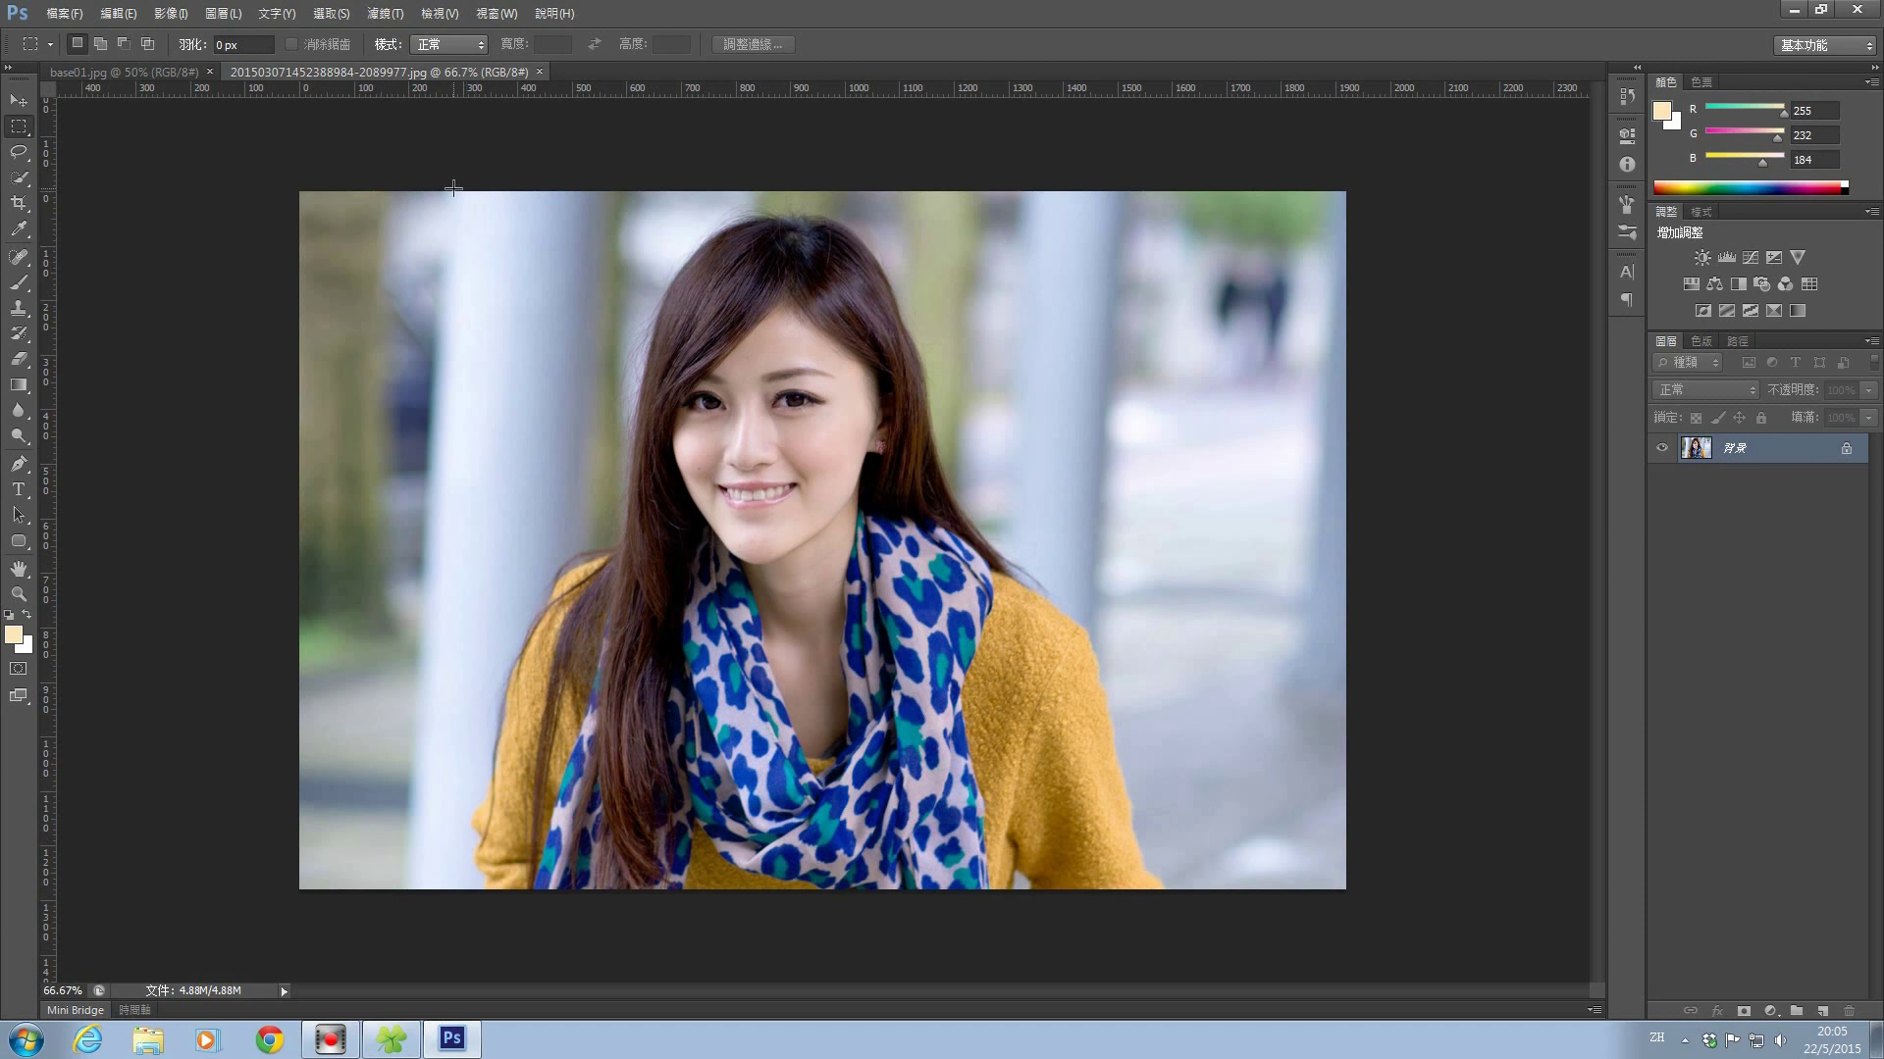
mouse_move(432, 168)
left_mouse_down()
mouse_move(939, 883)
mouse_move(1198, 930)
left_mouse_up()
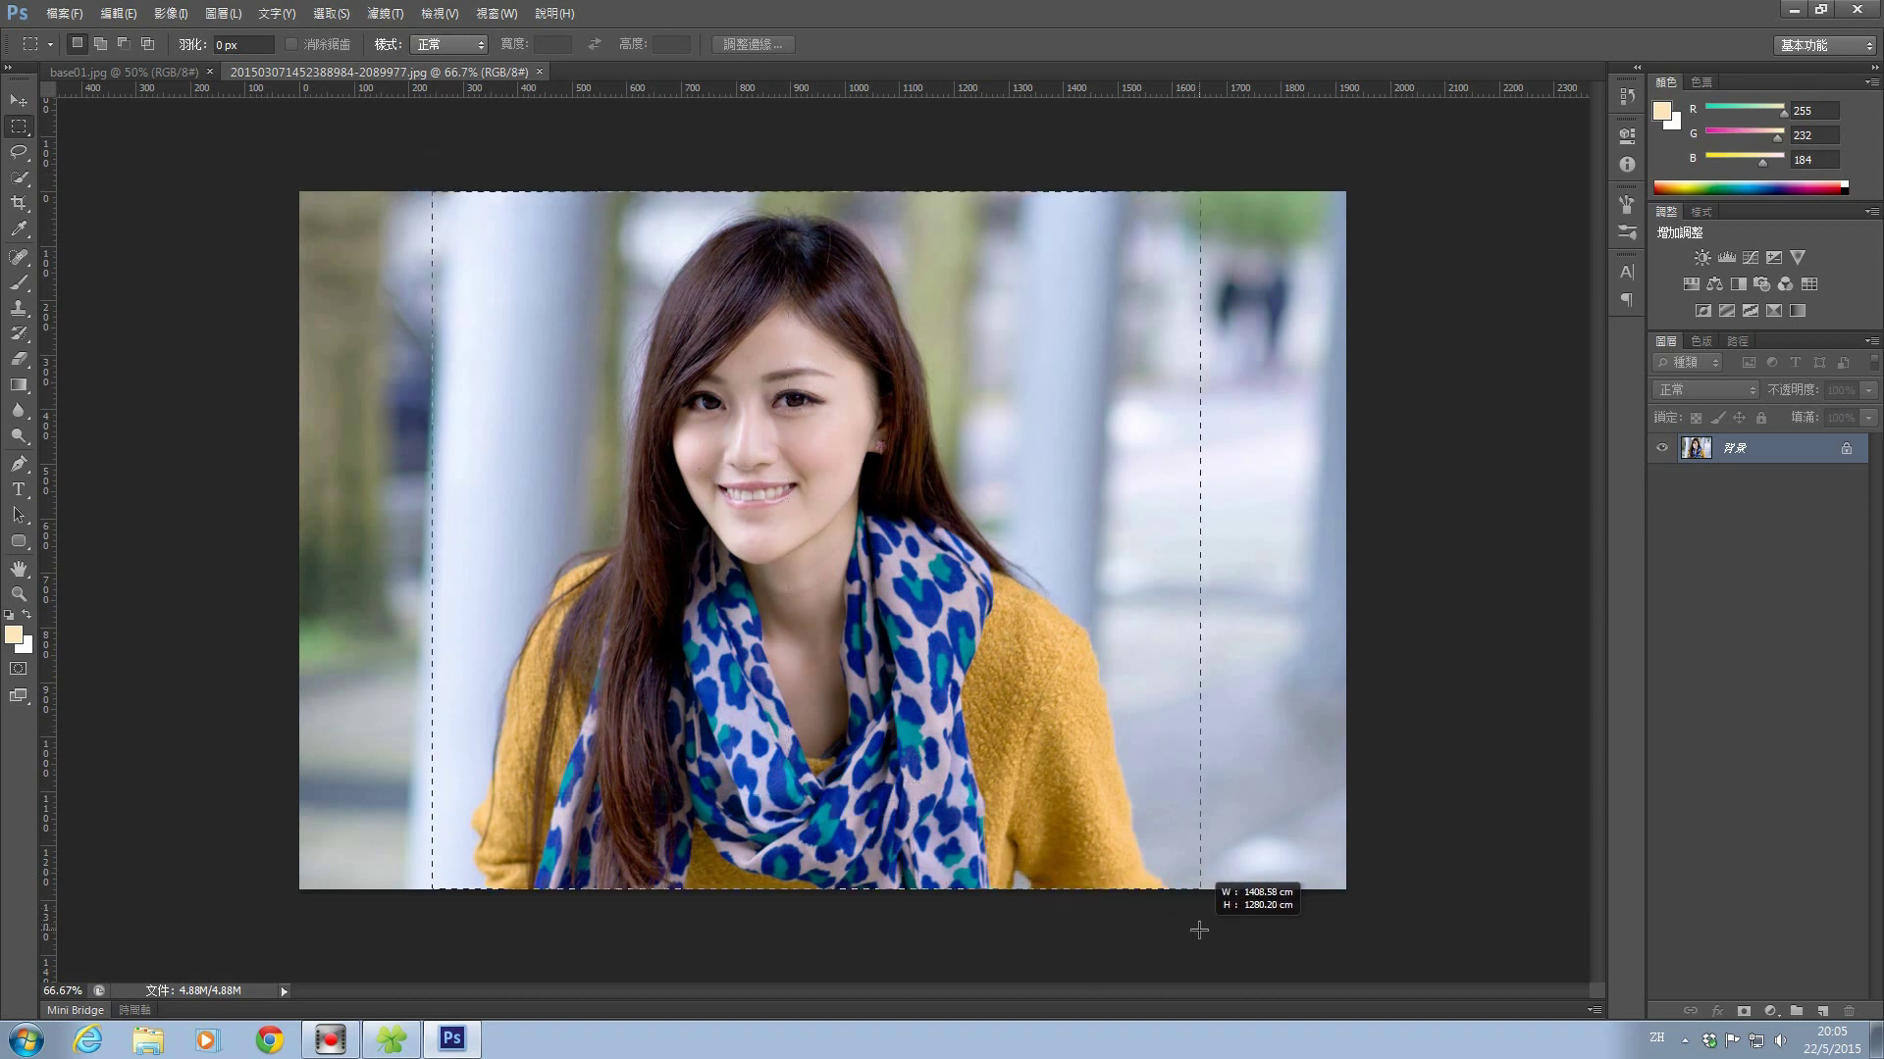
left_click(117, 13)
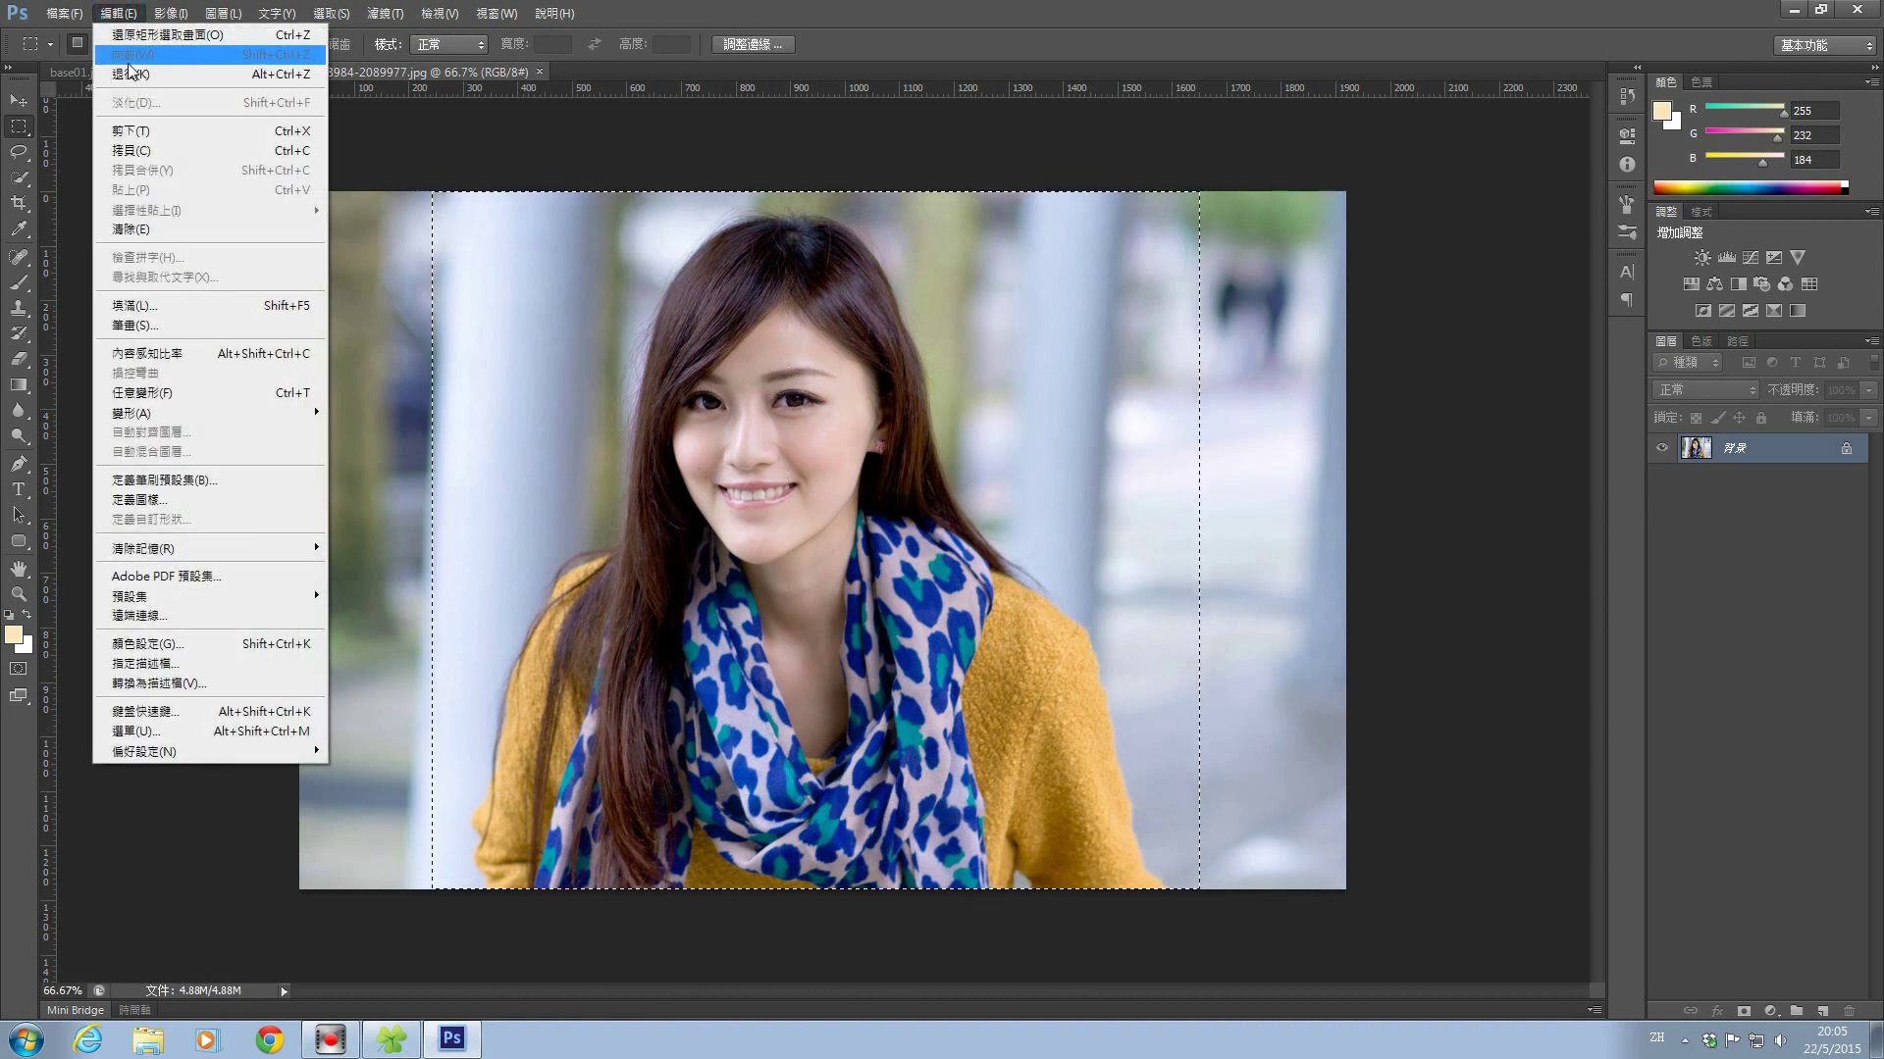
key("Escape")
Paste the copied portrait section as a new layer into base01.jpg
left_click(144, 73)
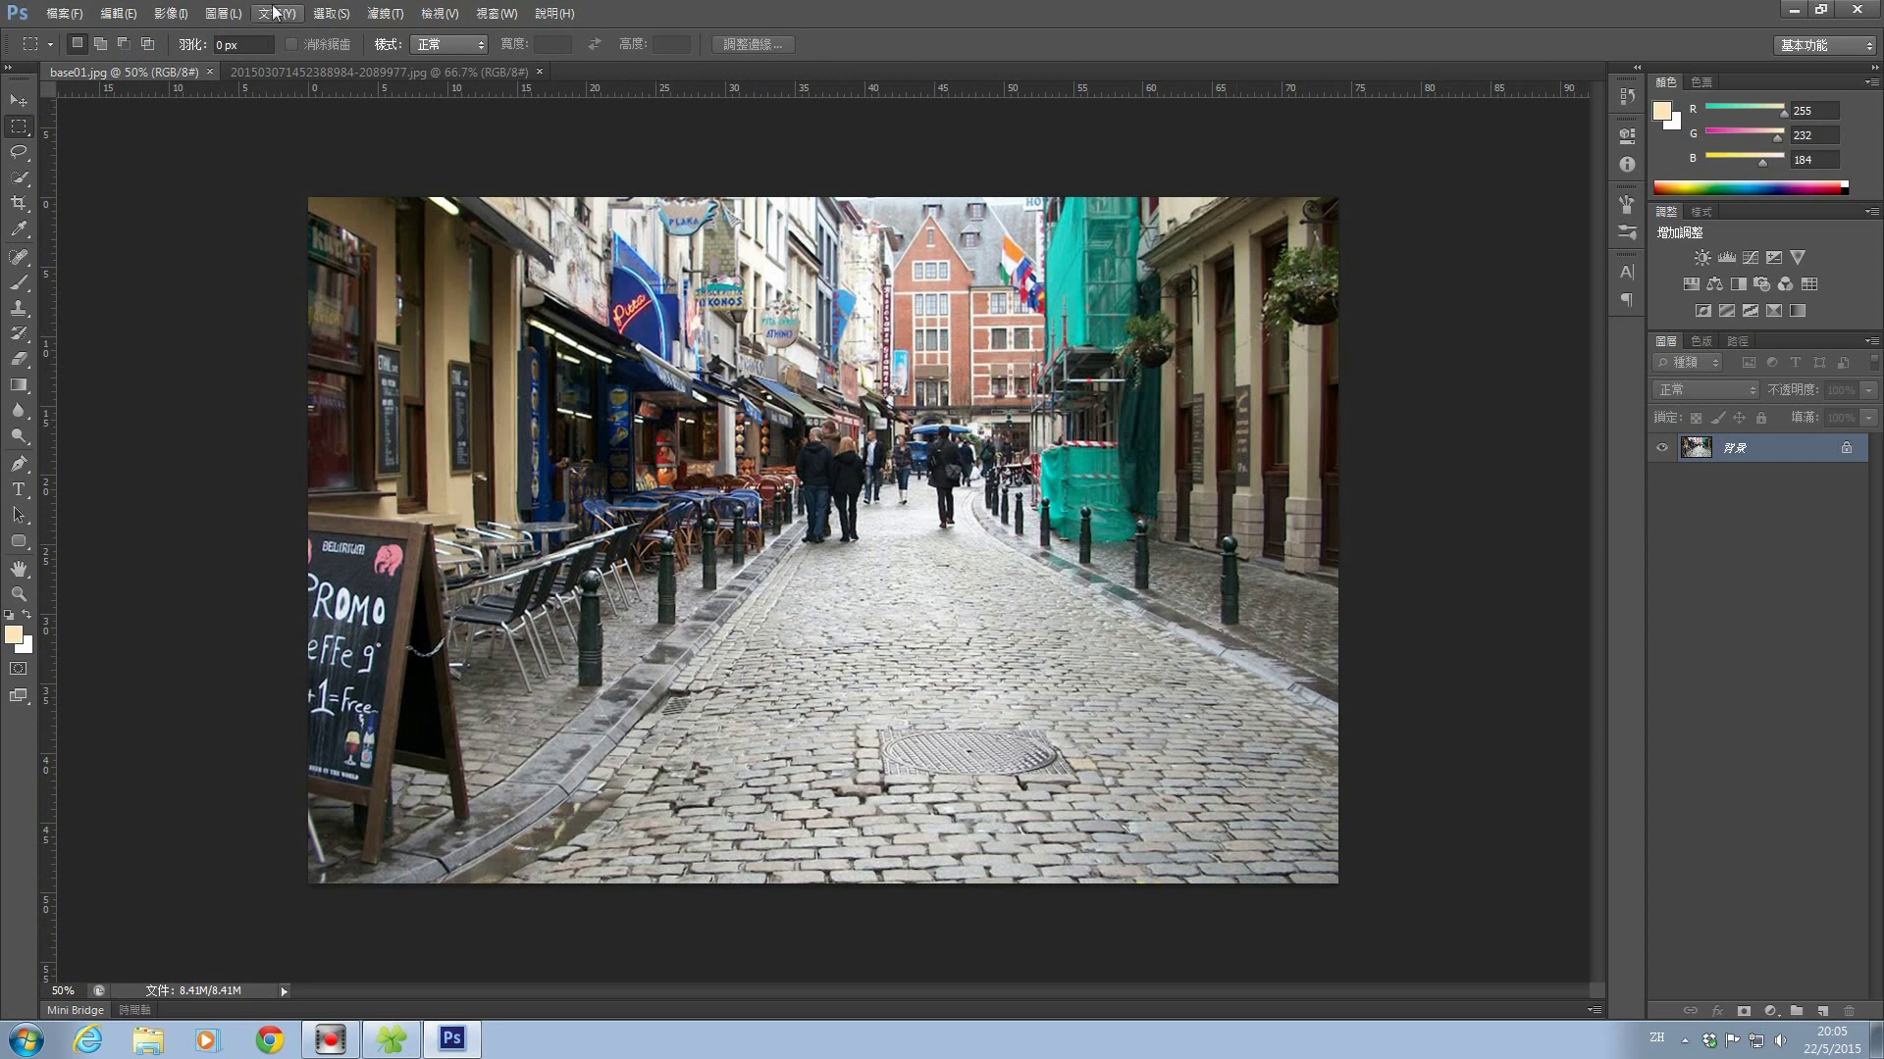
left_click(118, 13)
left_click(140, 191)
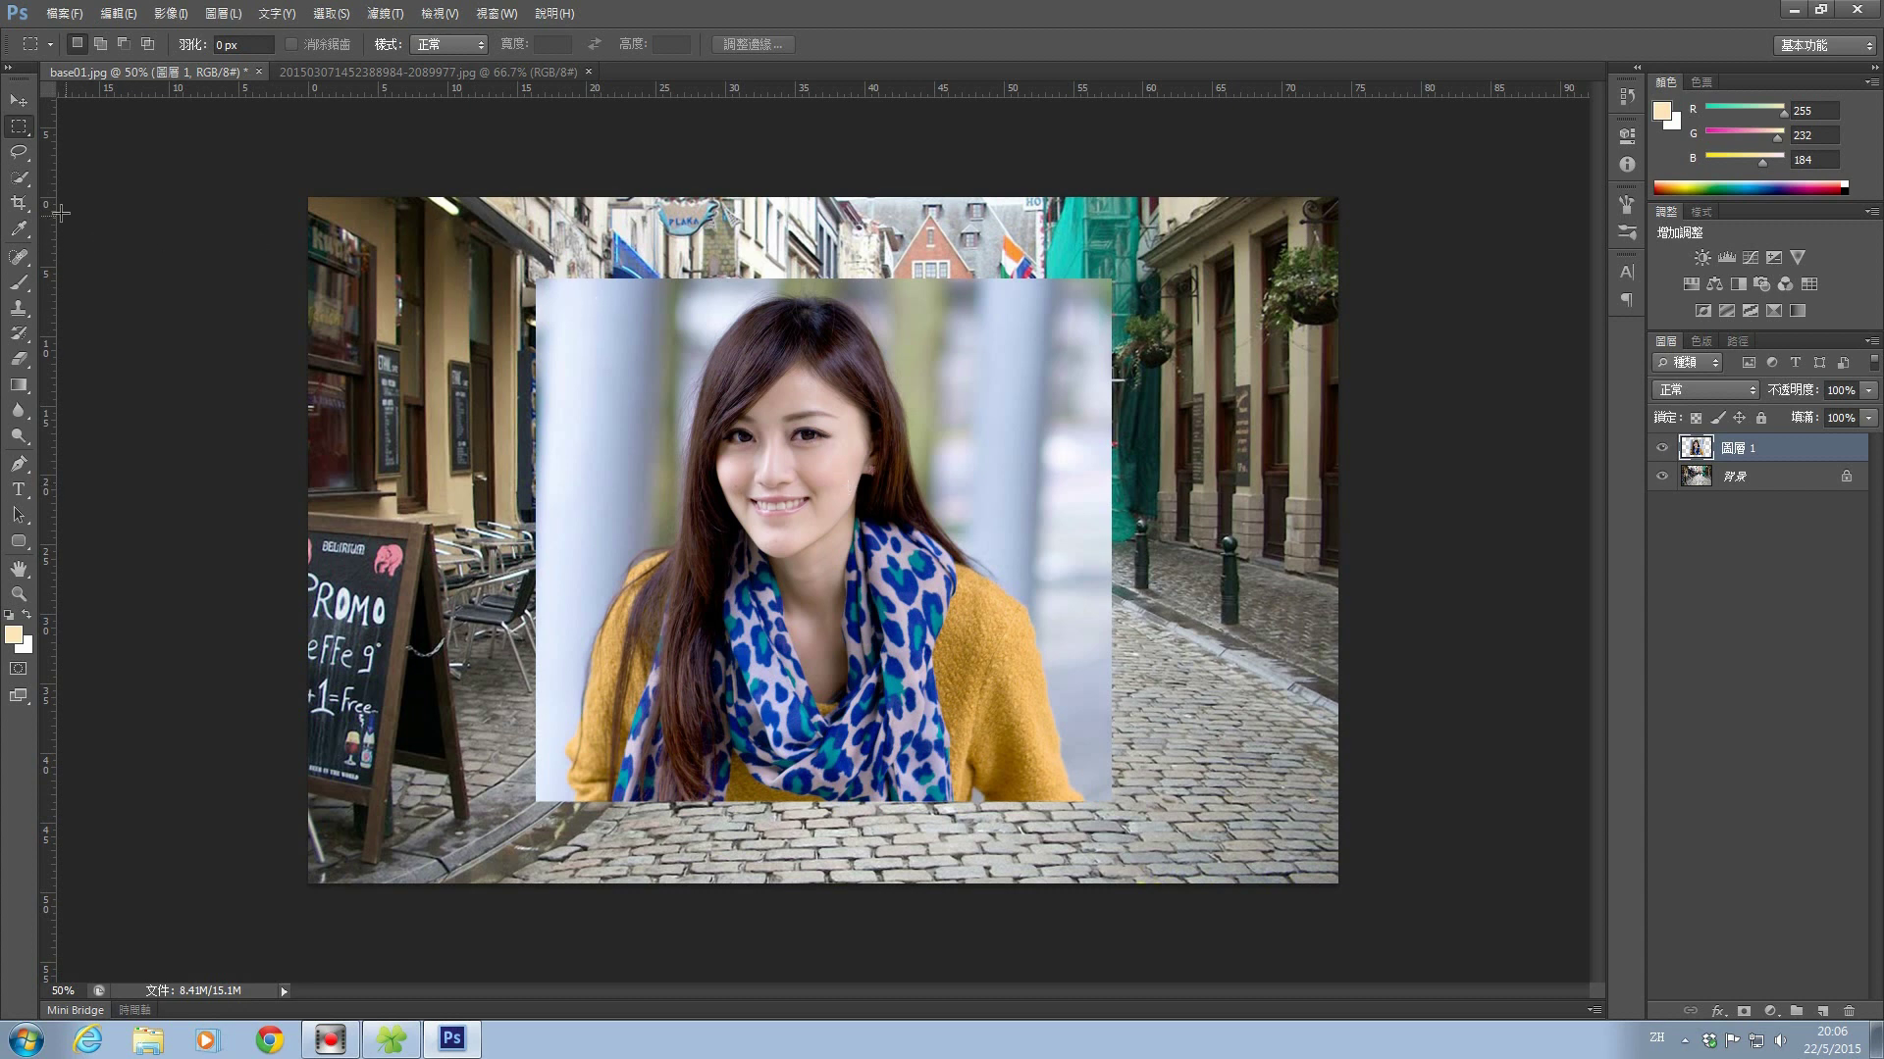
Choose the Quick Selection tool with a 50 px brush
left_click(21, 180)
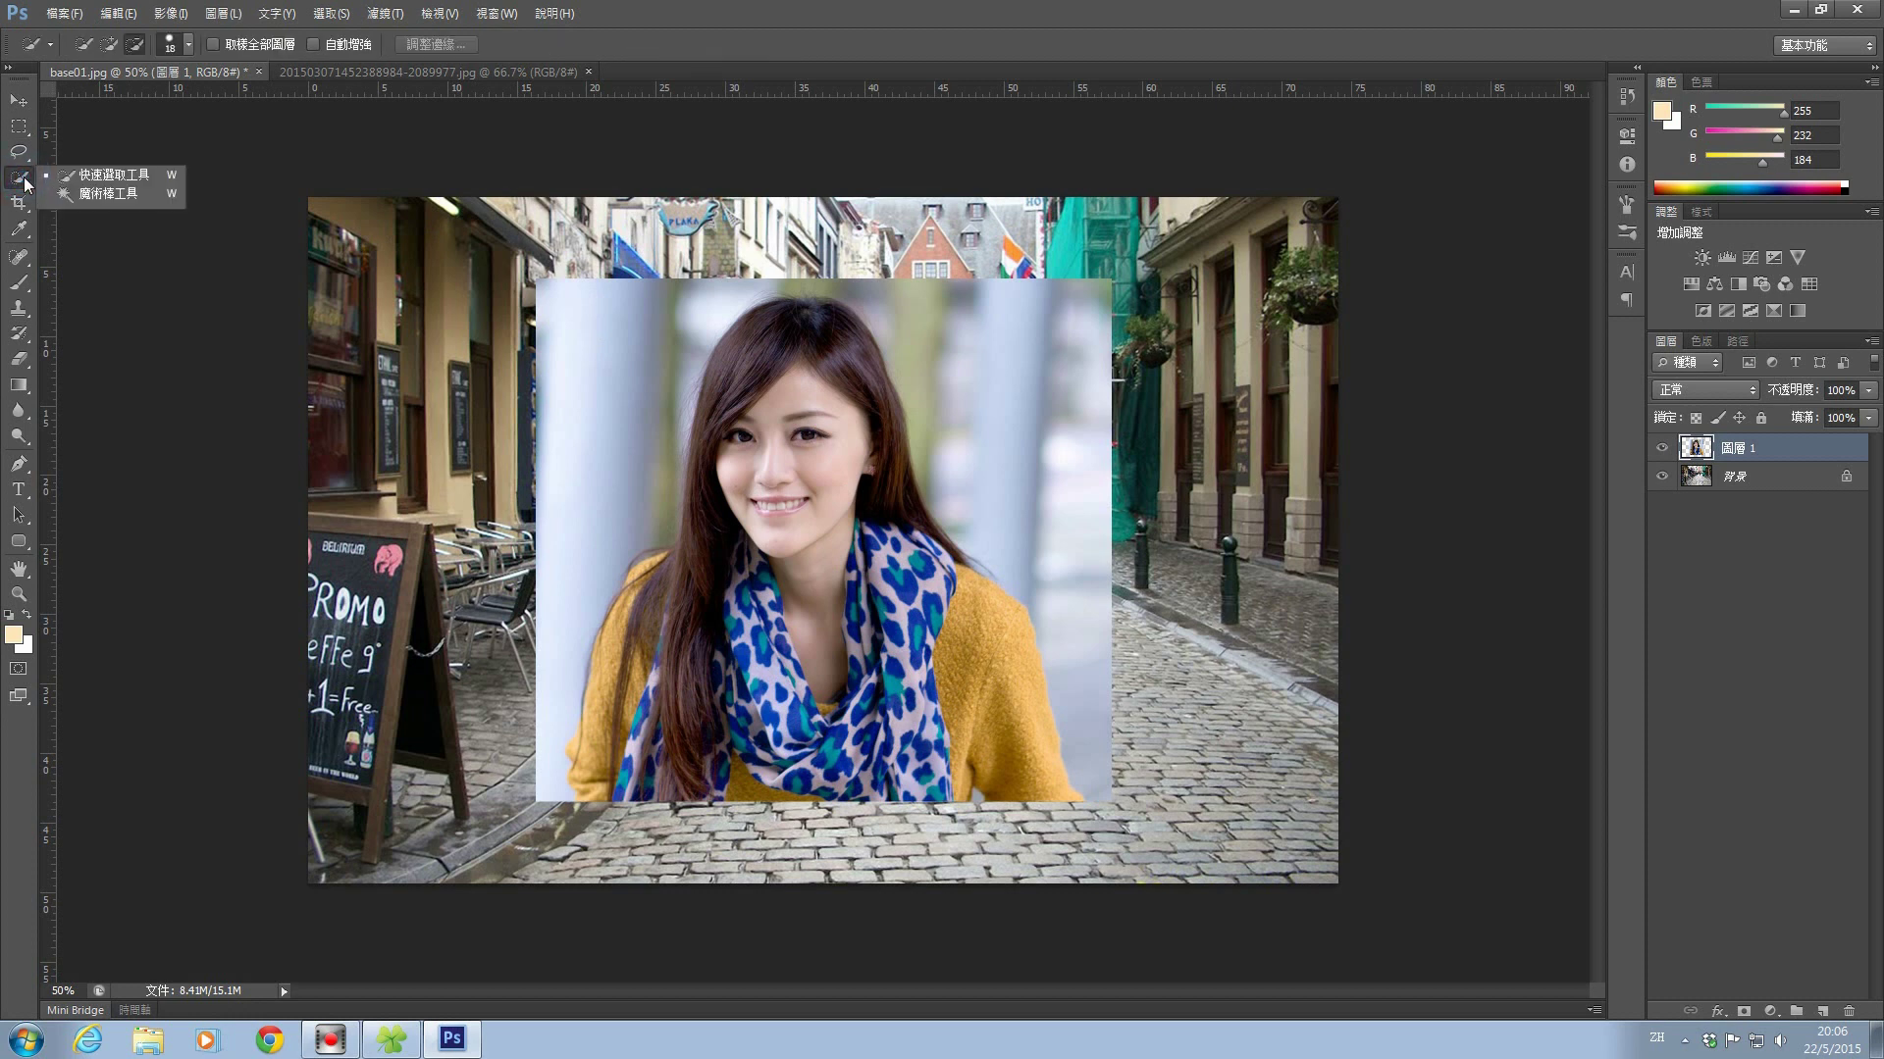
left_click(106, 175)
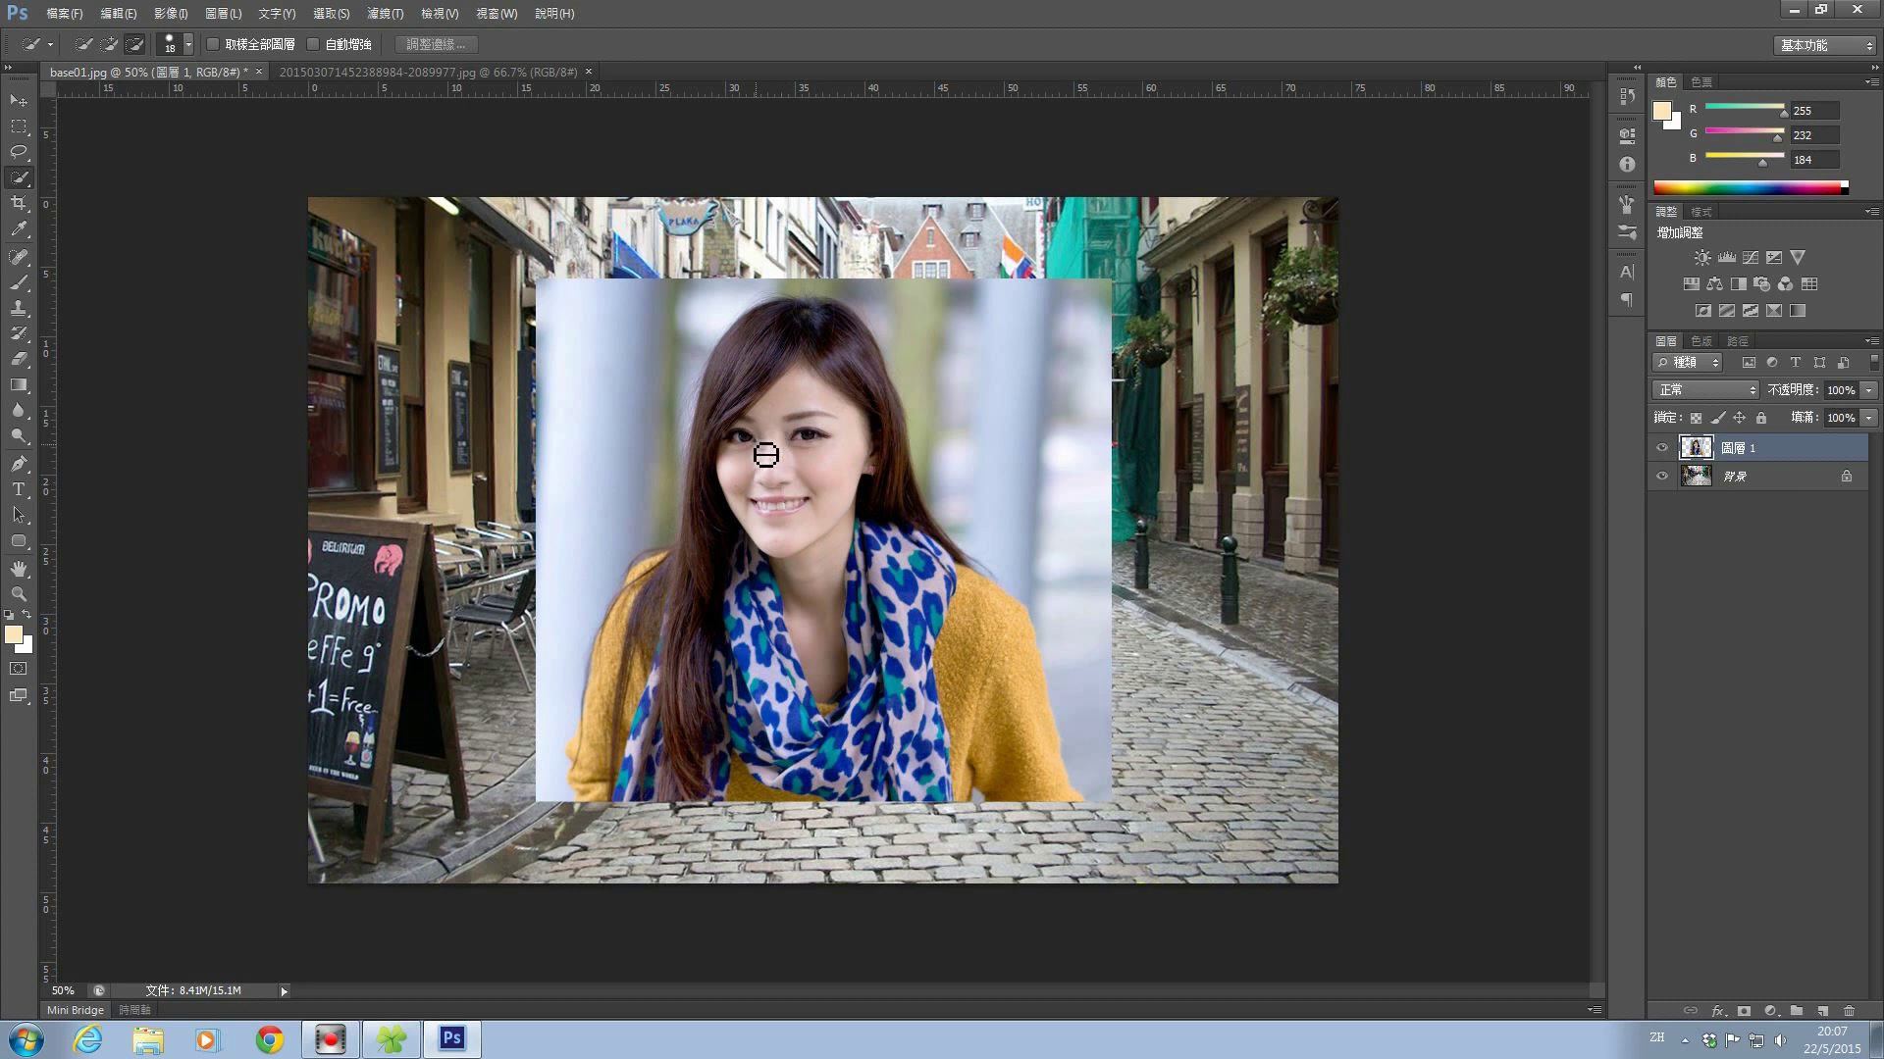
left_click(109, 44)
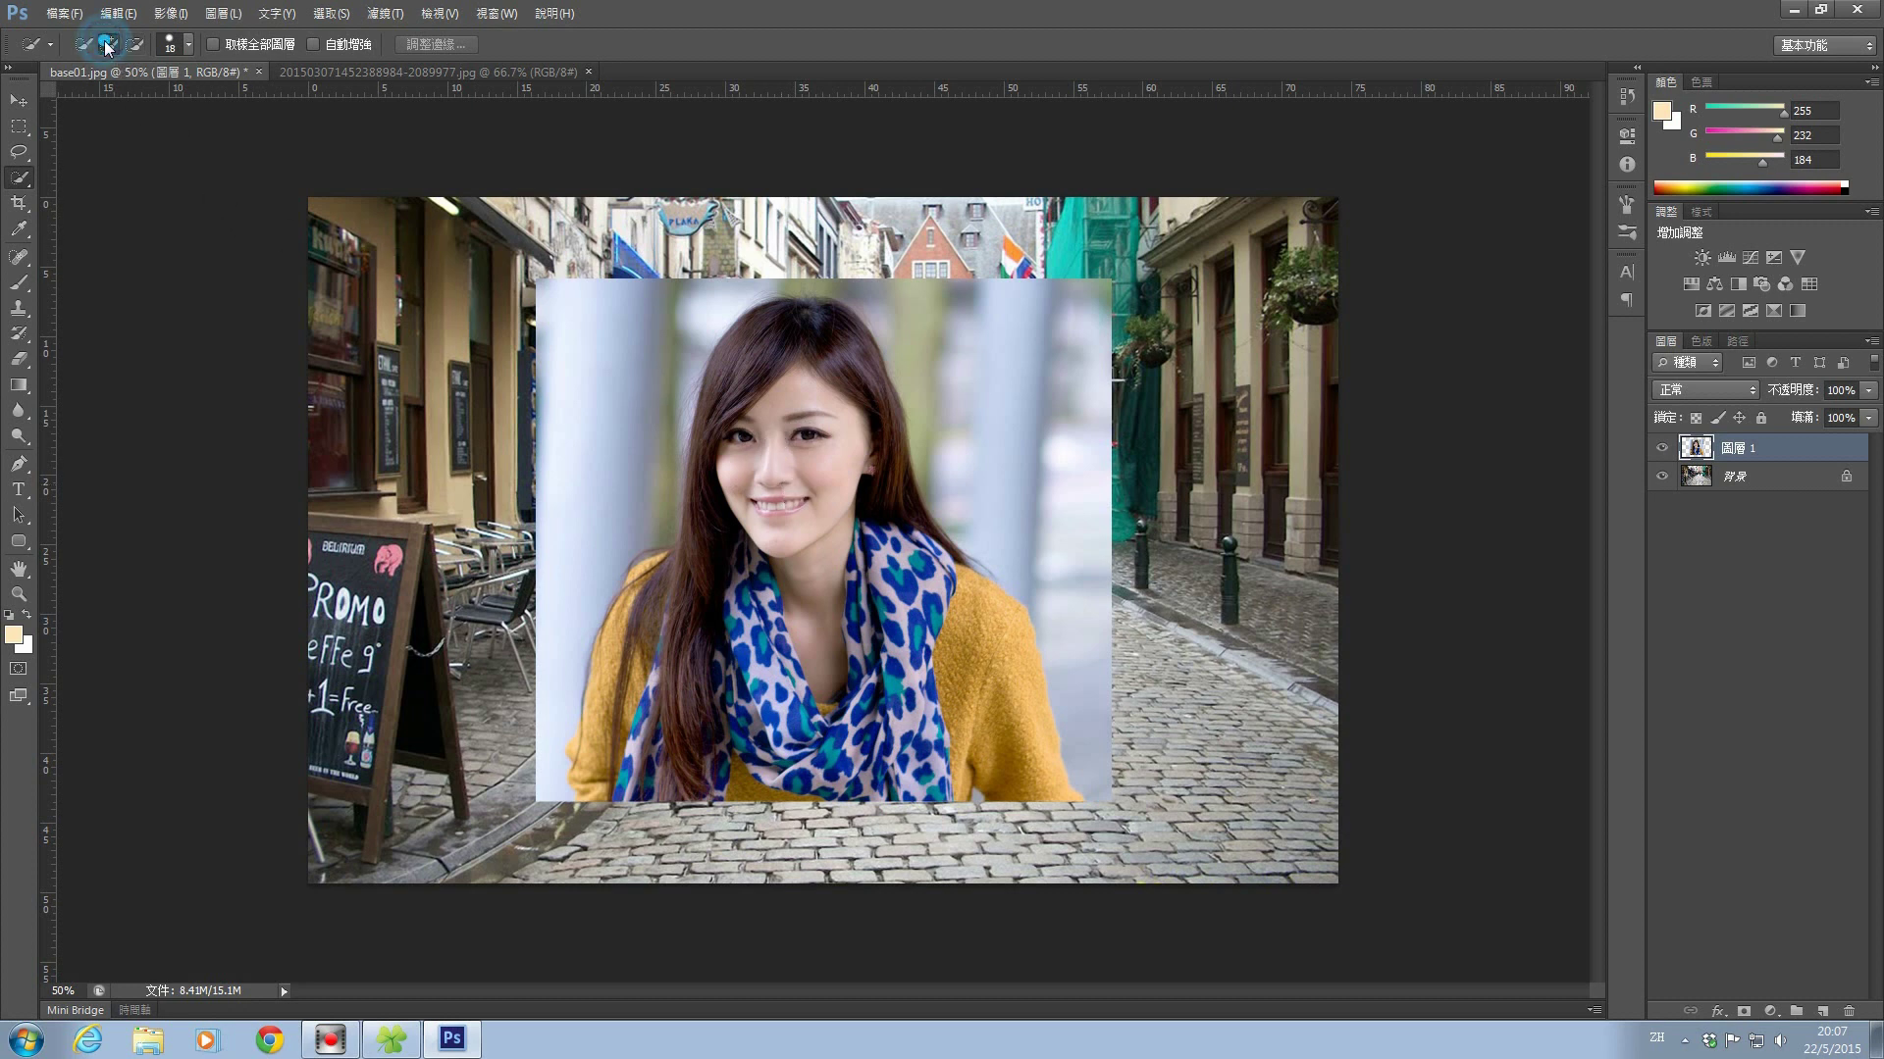
left_click(186, 46)
left_click_drag(99, 102, 117, 102)
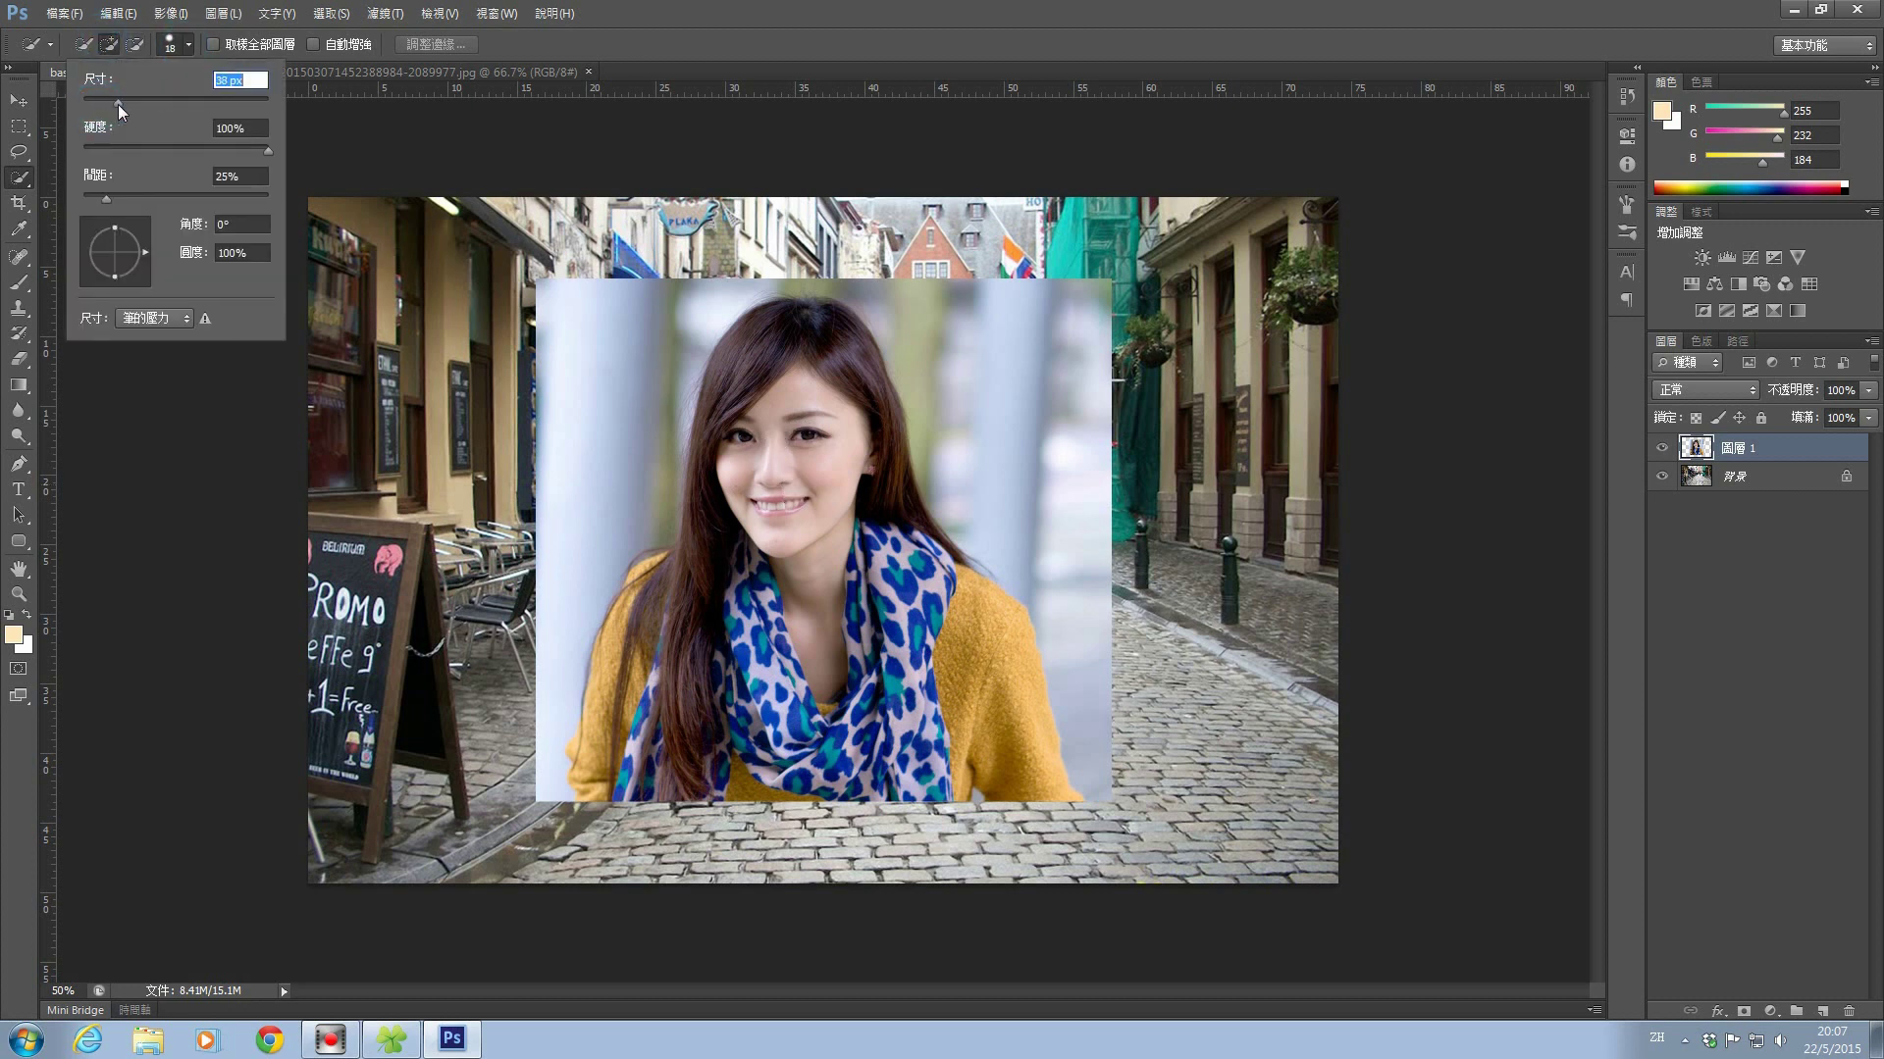
left_click_drag(119, 102, 131, 103)
Select the woman's hair and body and add a layer mask hiding the backdrop
mouse_move(782, 325)
left_mouse_down()
mouse_move(755, 345)
mouse_move(710, 576)
mouse_move(655, 578)
mouse_move(682, 766)
mouse_move(986, 702)
mouse_move(884, 488)
mouse_move(836, 522)
mouse_move(895, 663)
mouse_move(822, 675)
mouse_move(761, 756)
left_mouse_up()
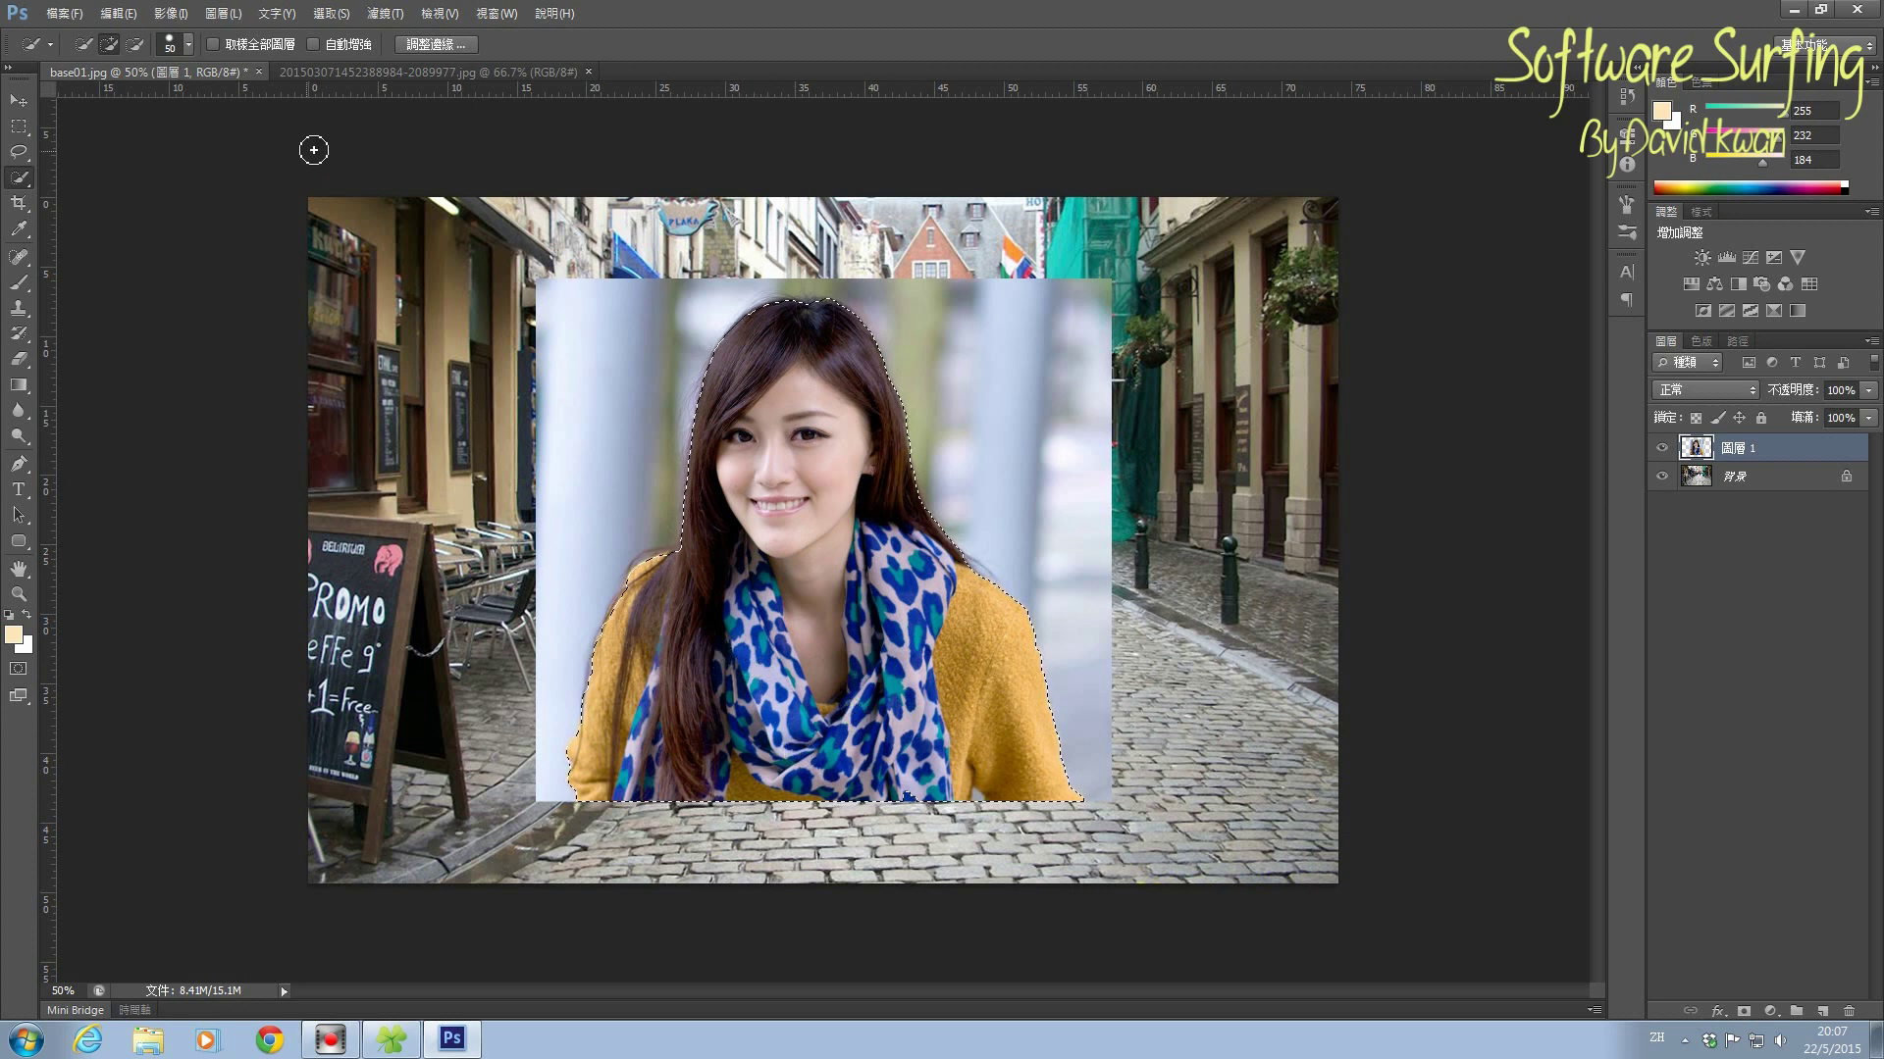
left_click(134, 49)
left_click(1745, 1013)
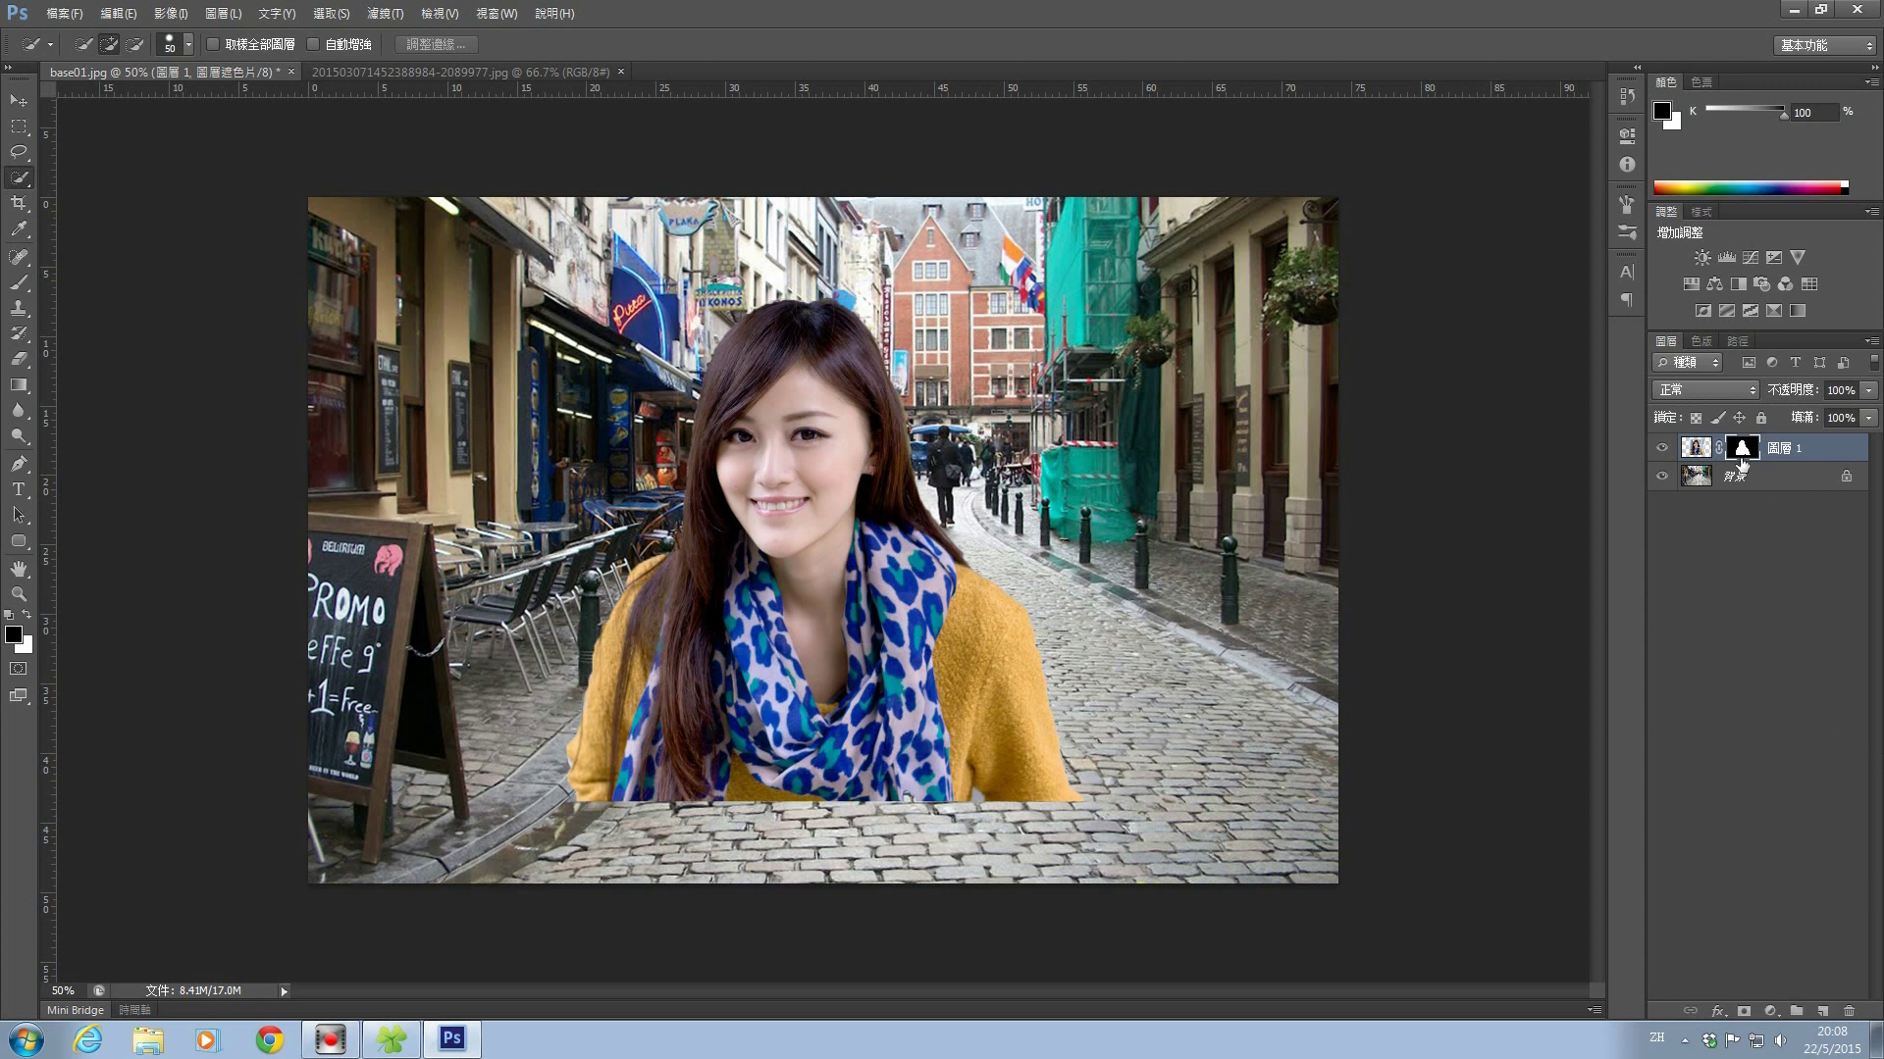
Set the woman's layer mask feather to 2.0 px in the Properties panel
double_click(1742, 449)
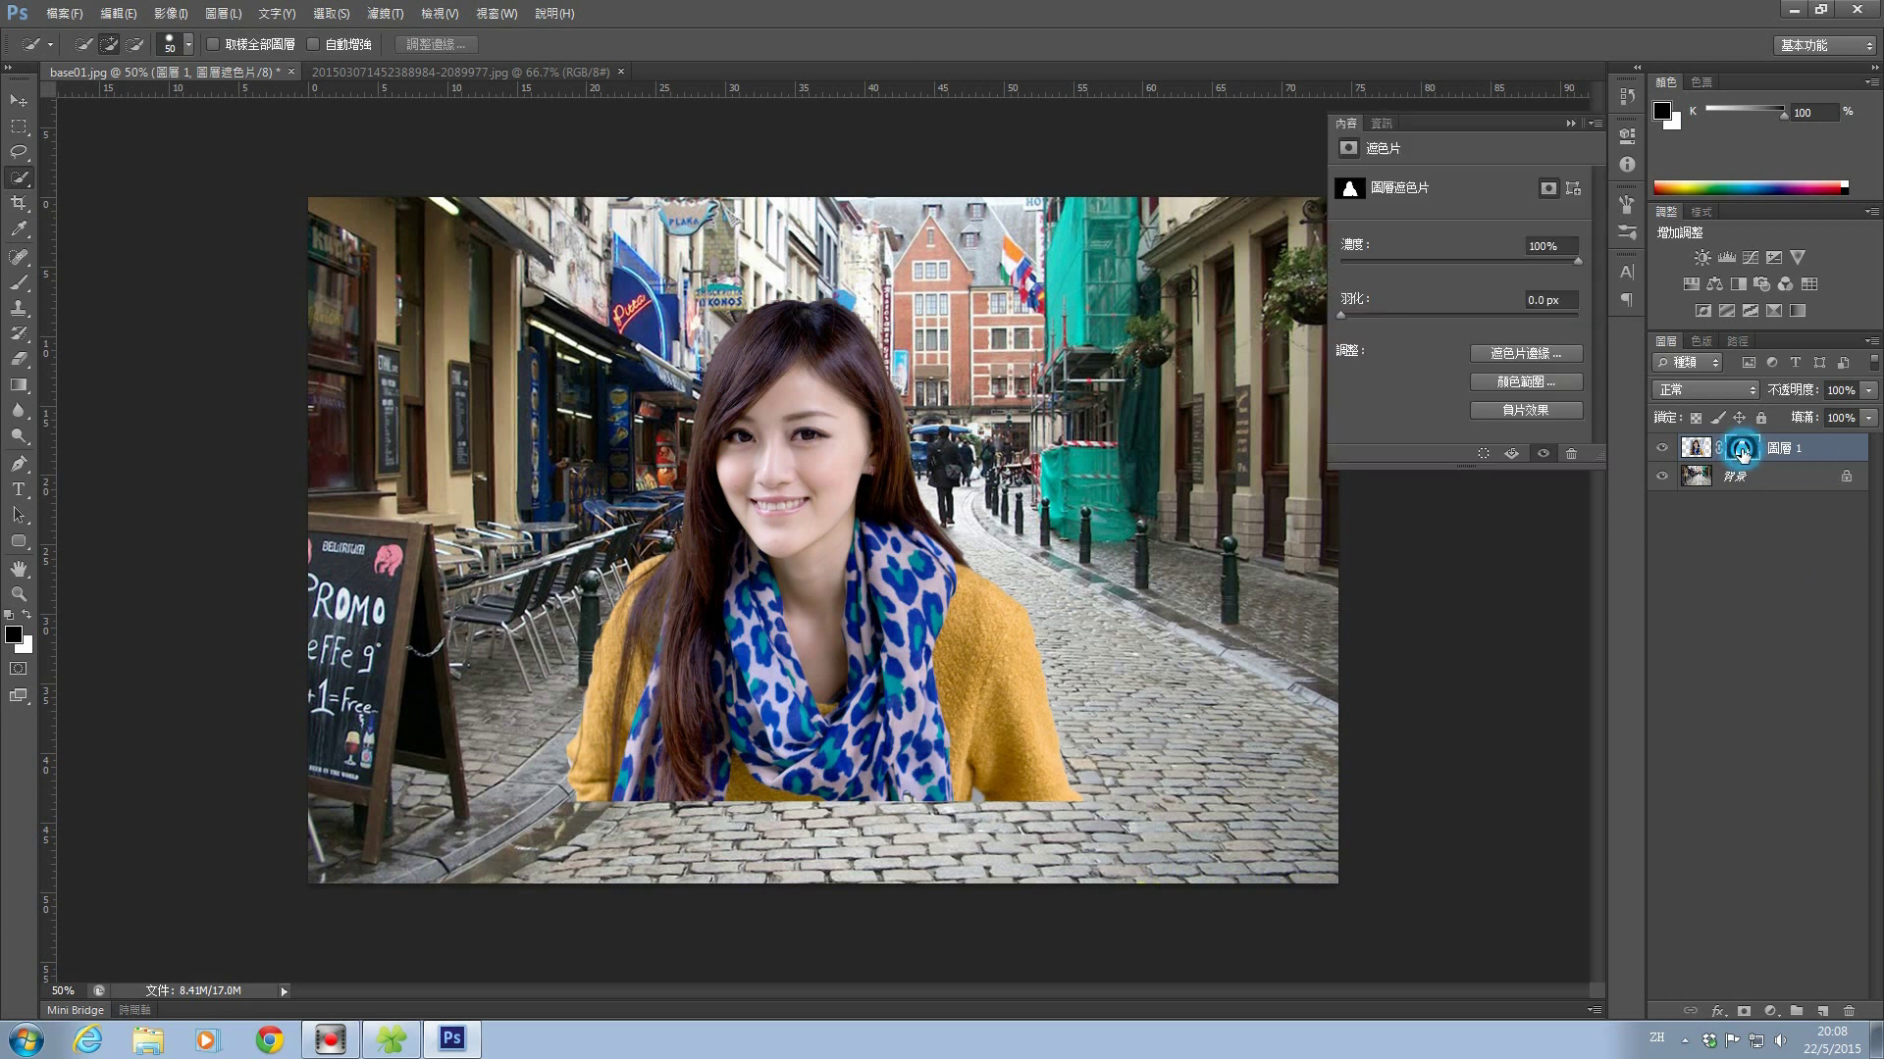
left_click(1344, 315)
left_click_drag(1368, 316, 1366, 316)
left_click(1573, 126)
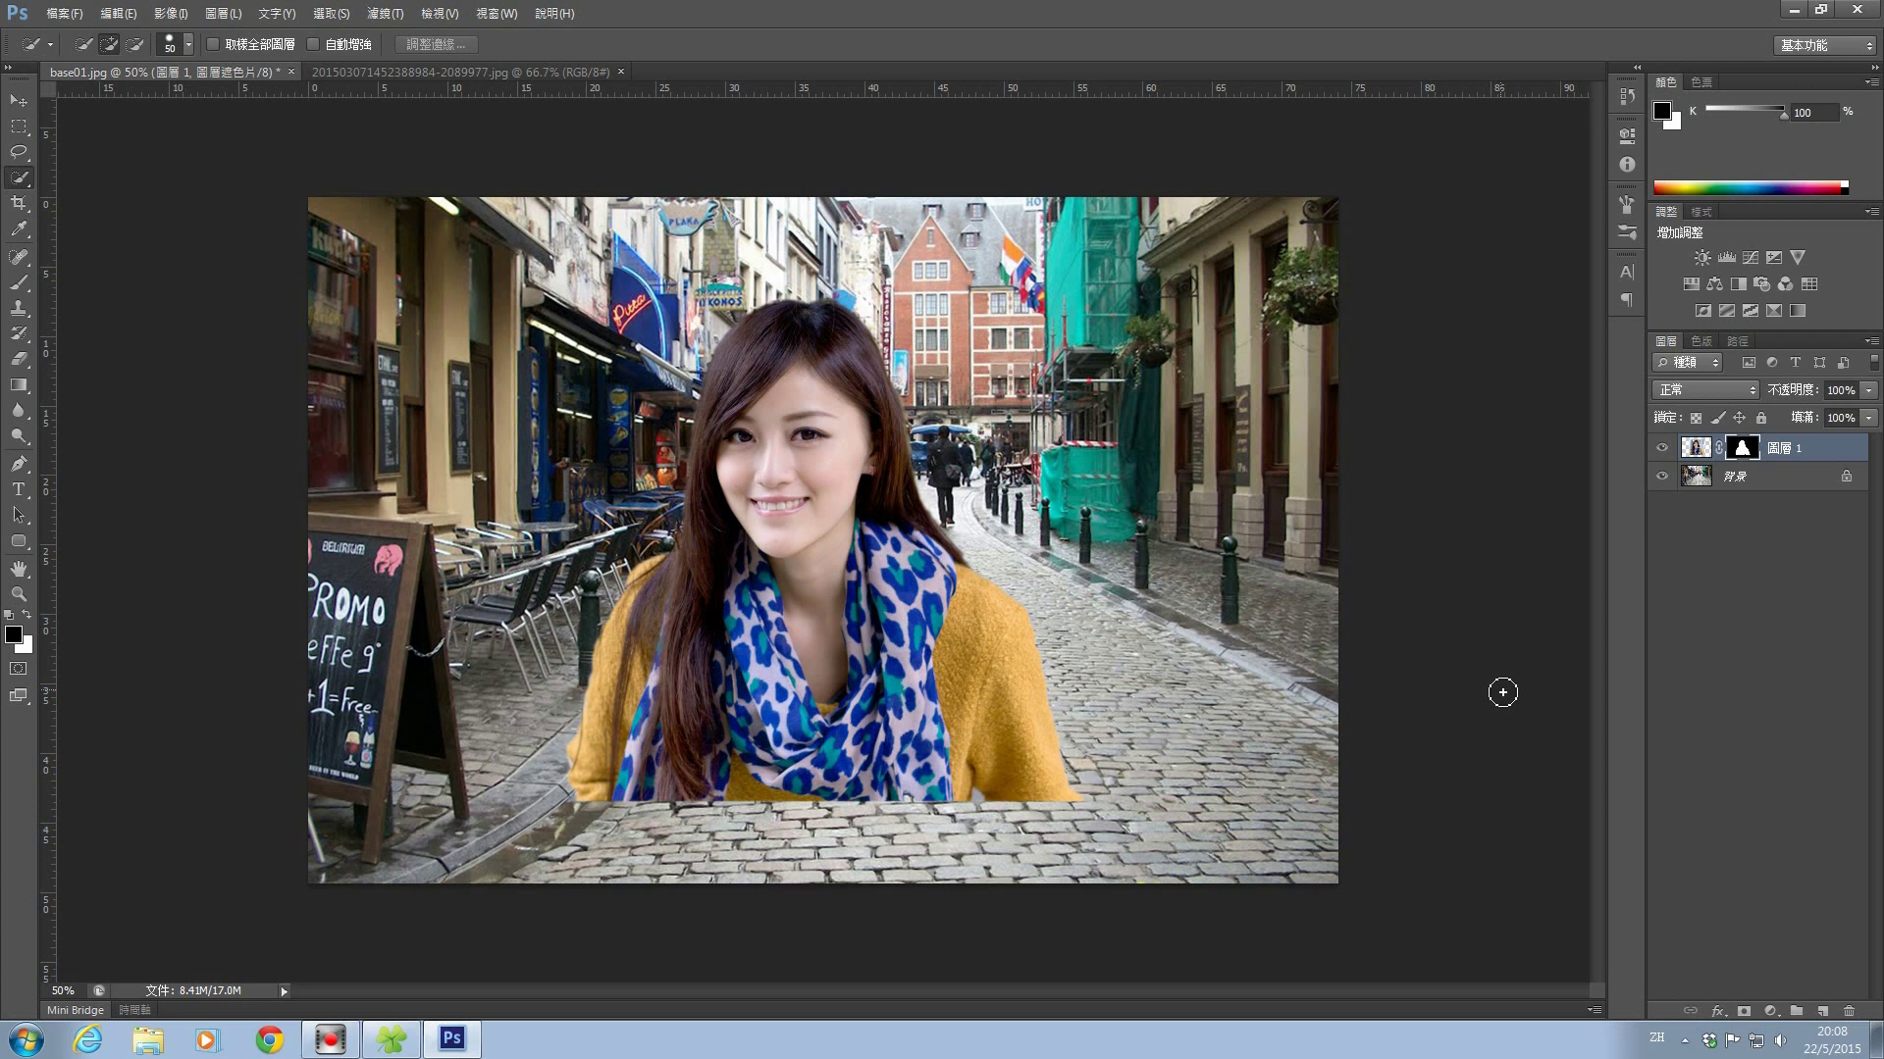
Duplicate the masked woman layer and hide the original 圖層 1
key("ctrl+2")
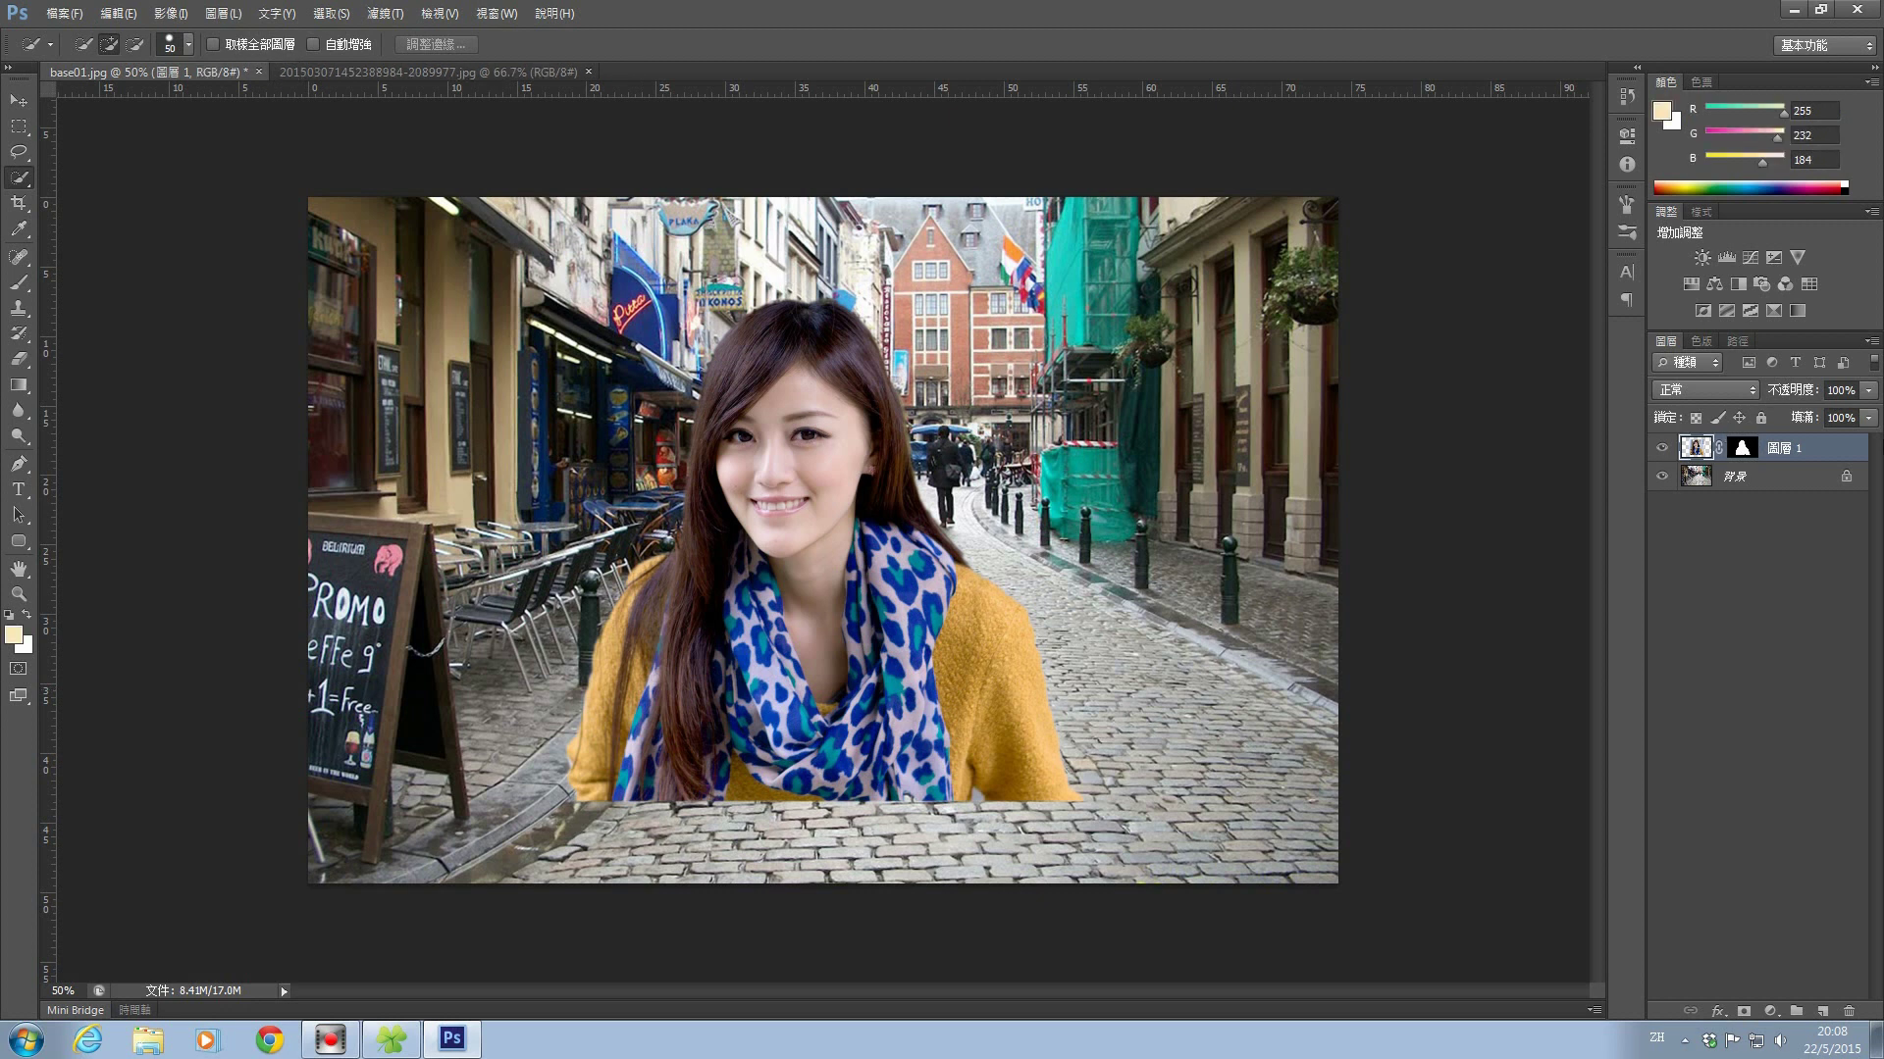
key("ctrl+j")
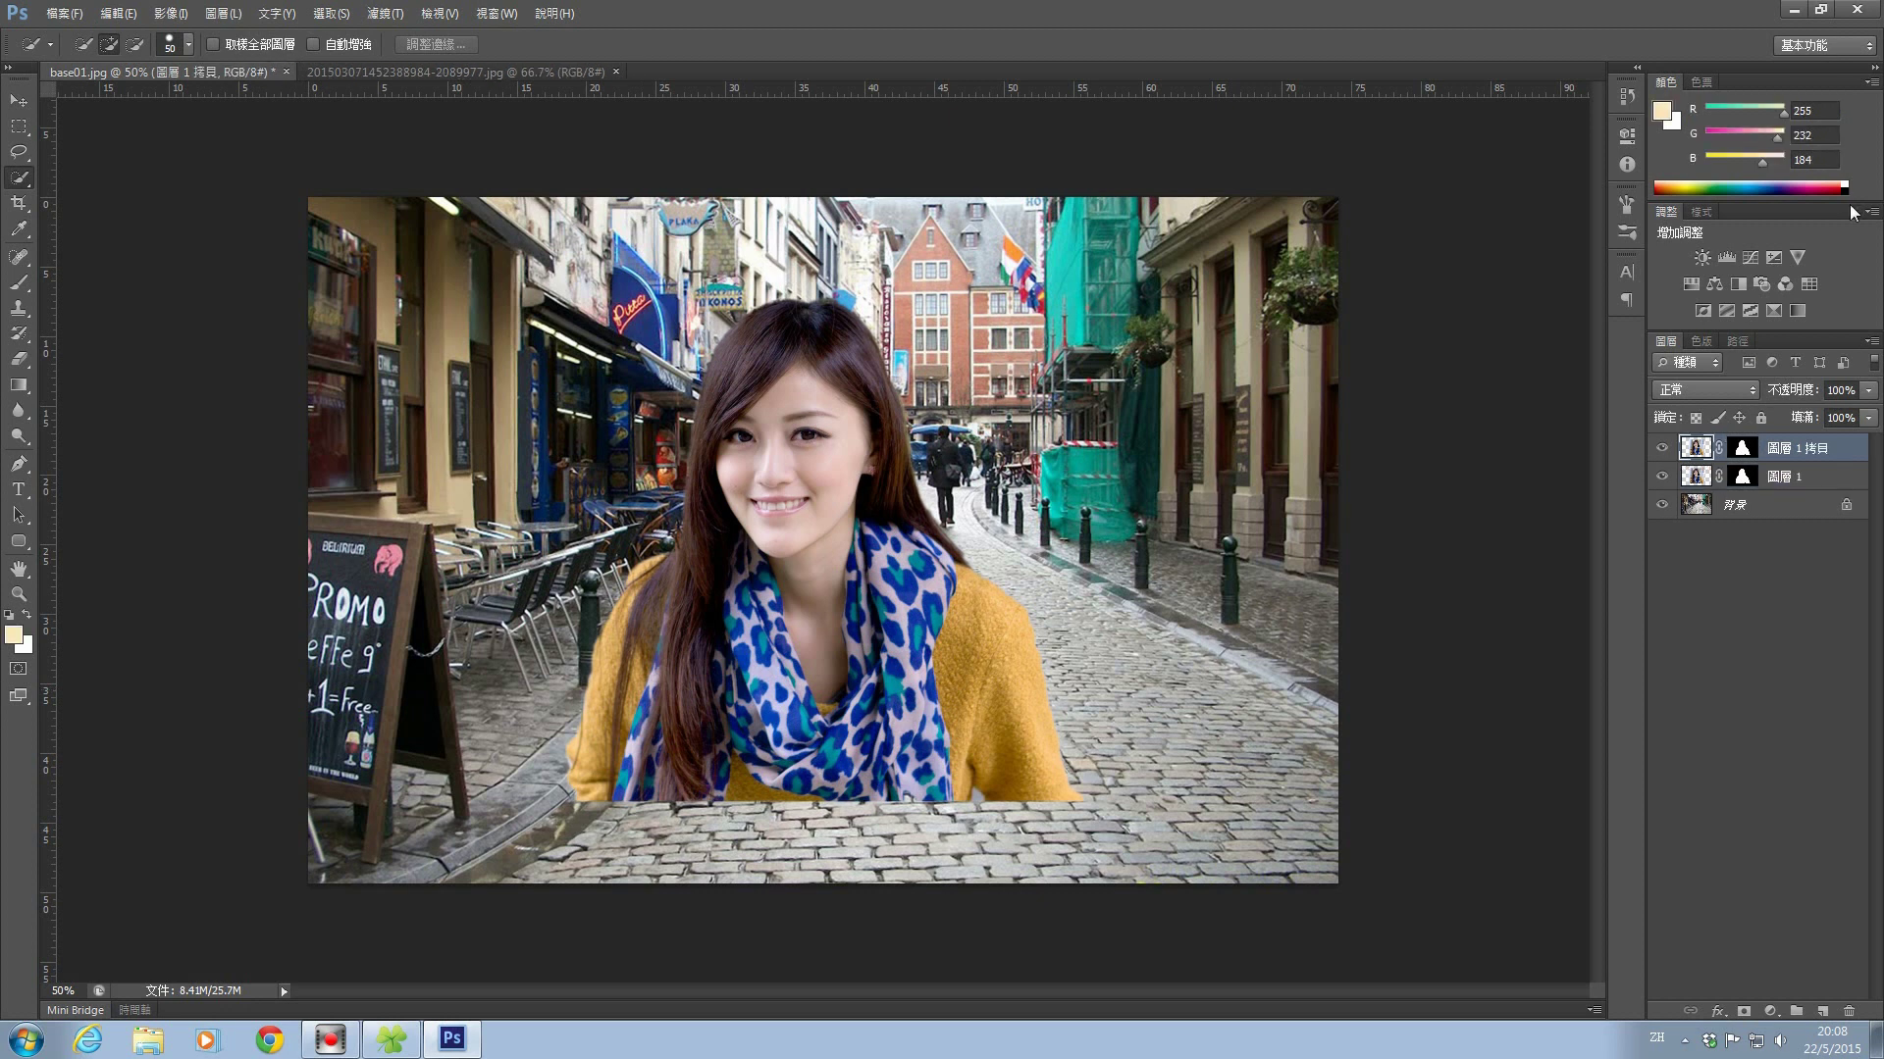
left_click(1661, 477)
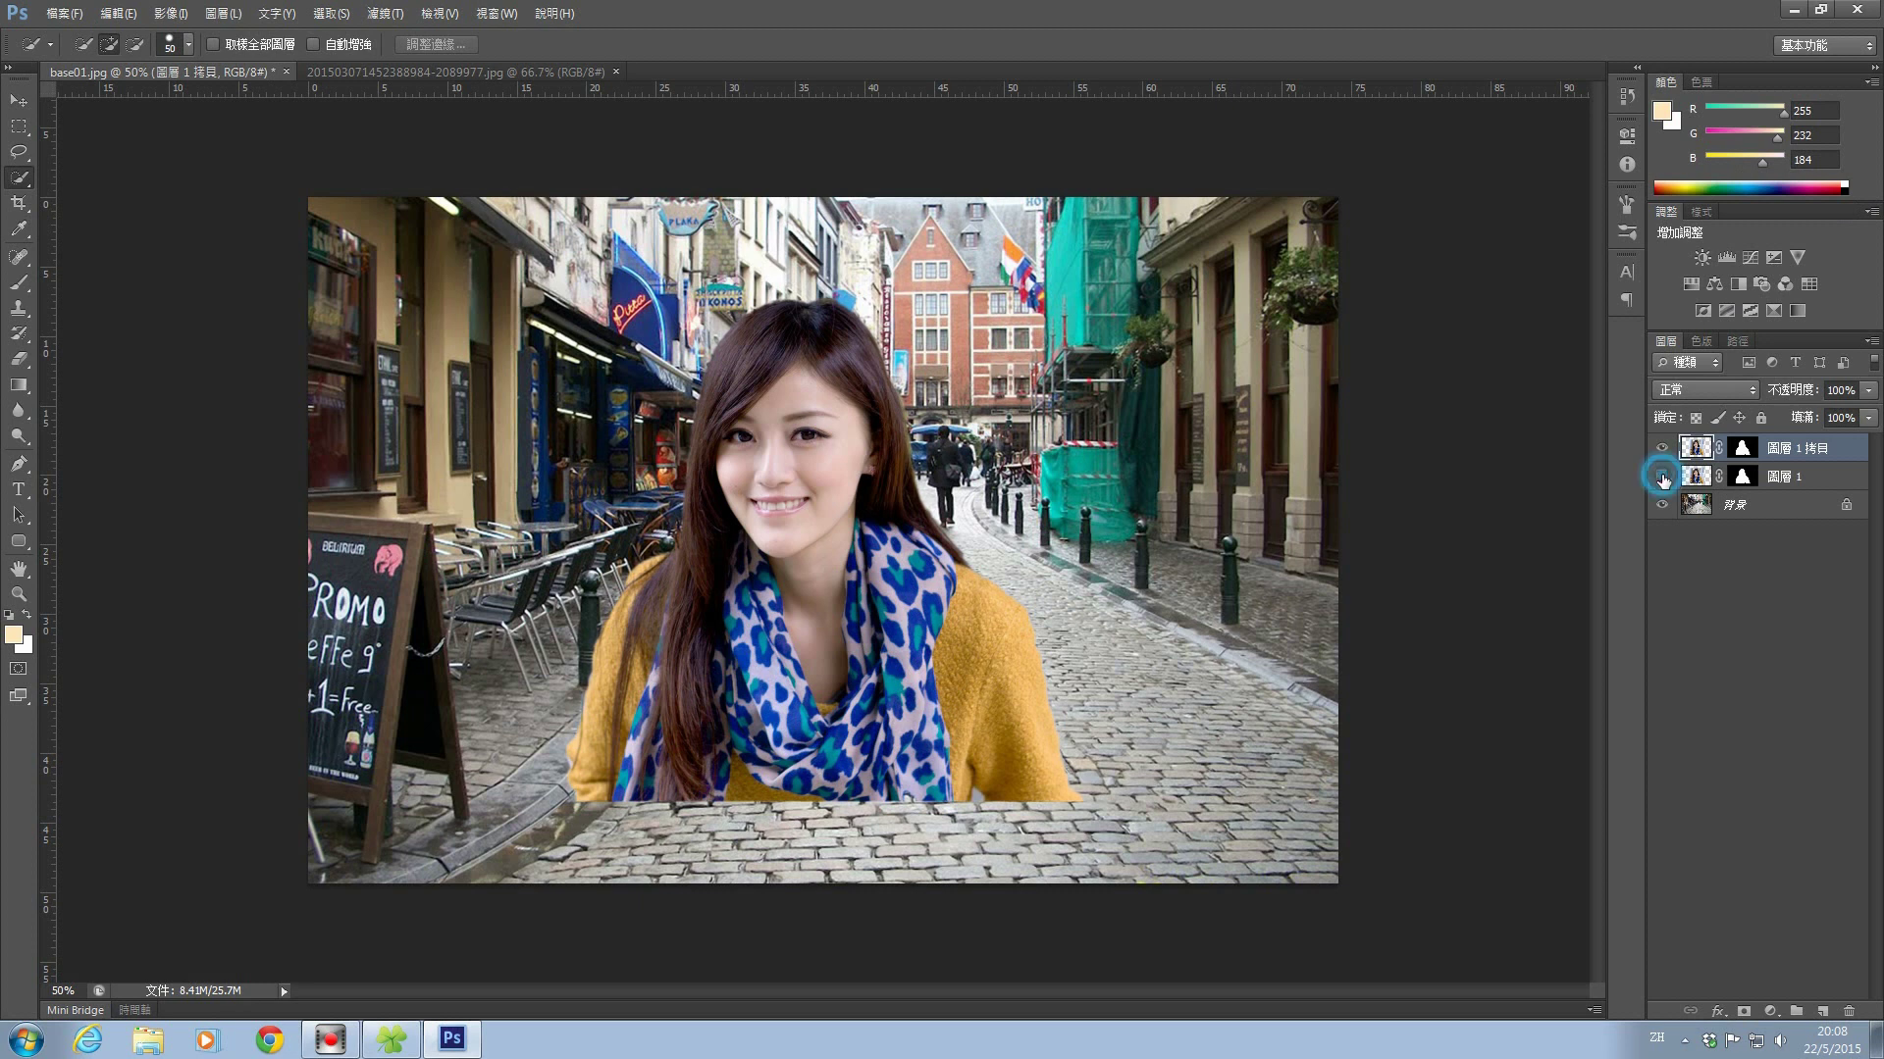
Move the woman copy lower and to the right in the street
left_click(19, 100)
left_click_drag(776, 487, 947, 635)
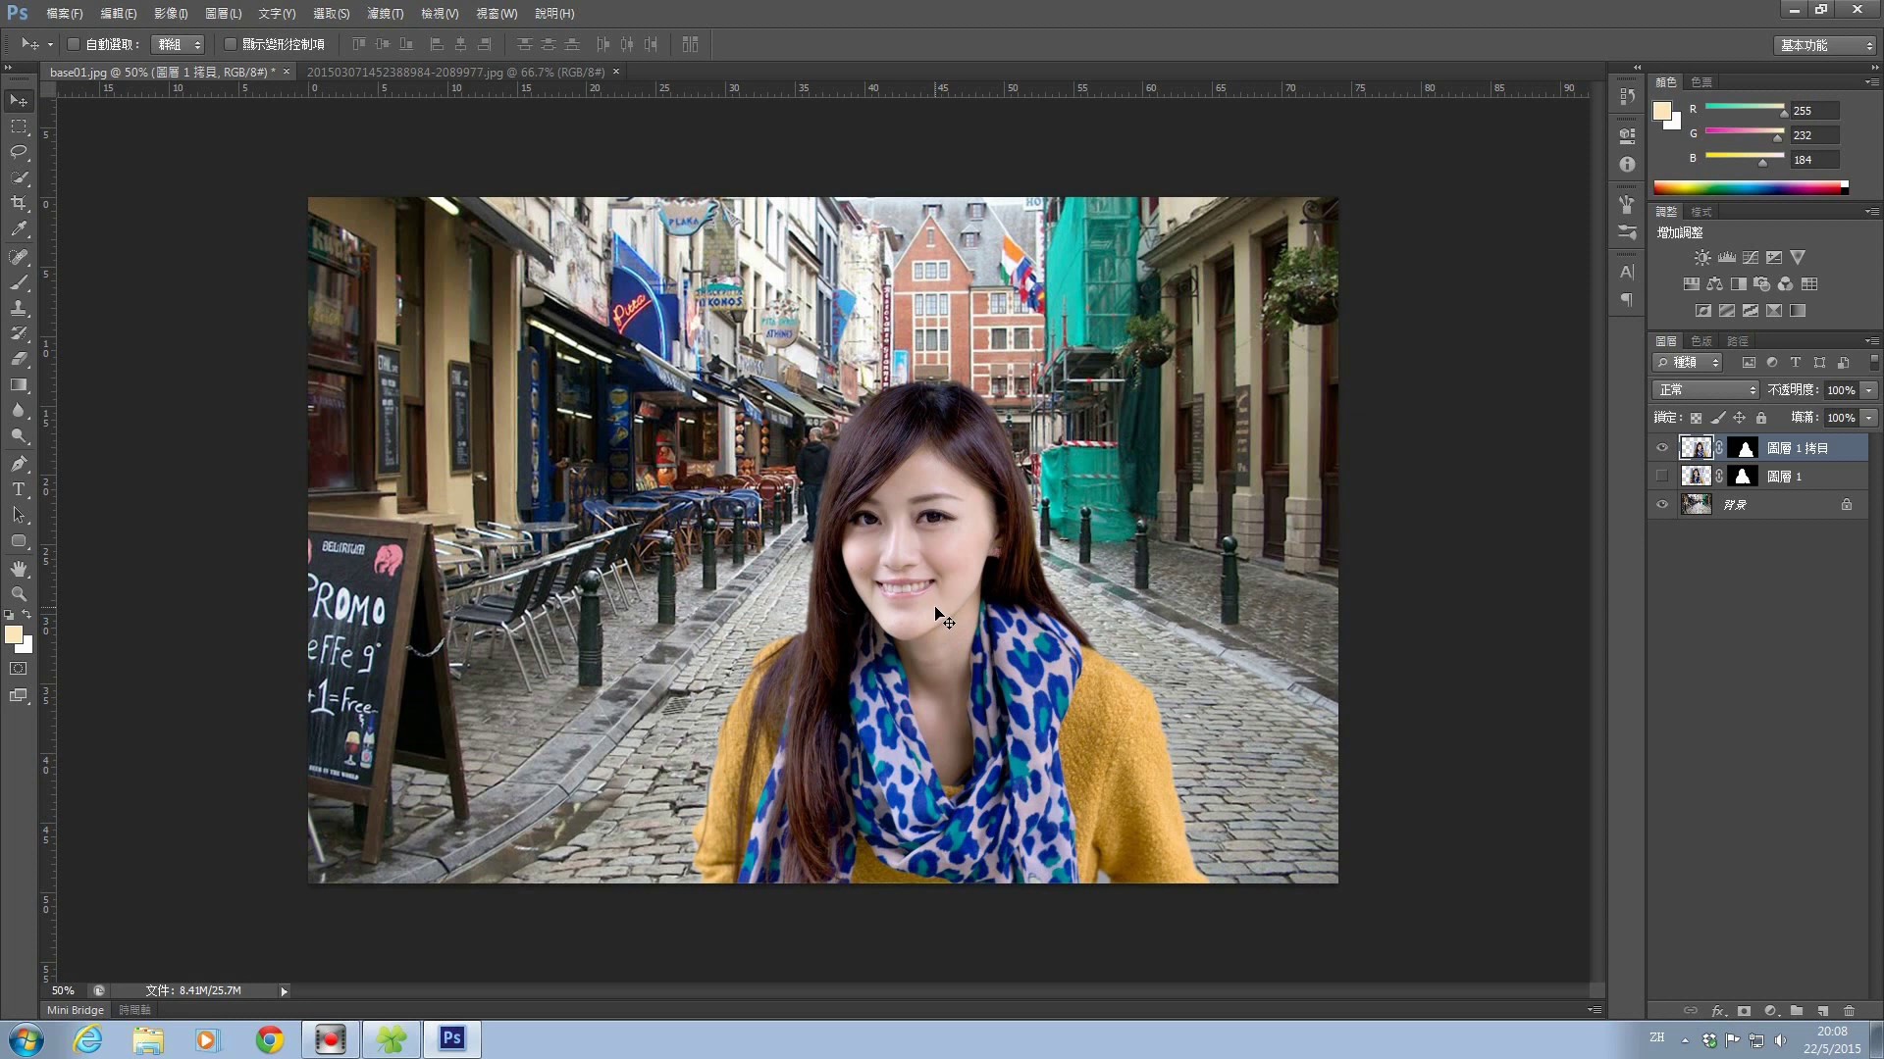
left_click(385, 13)
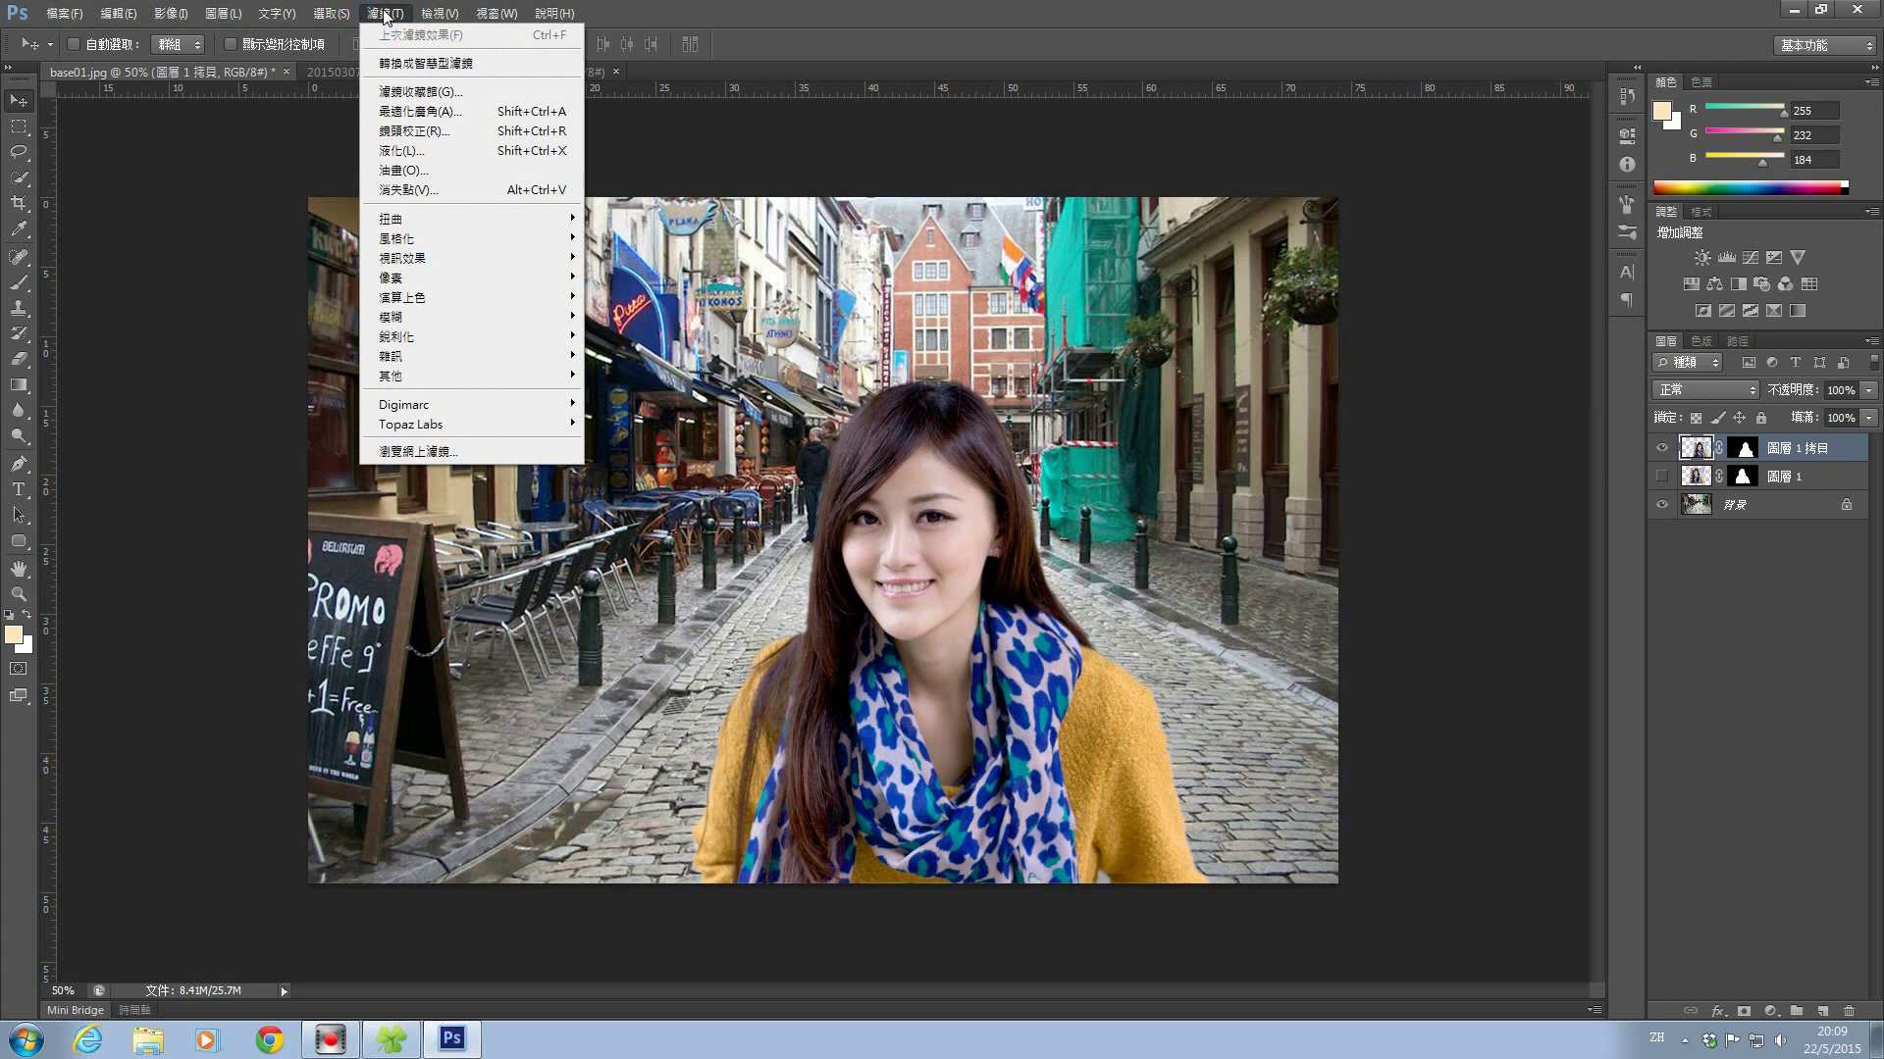
Apply Filter Gallery's Sprayed Strokes with stroke length 14 and spray radius 3
left_click(430, 94)
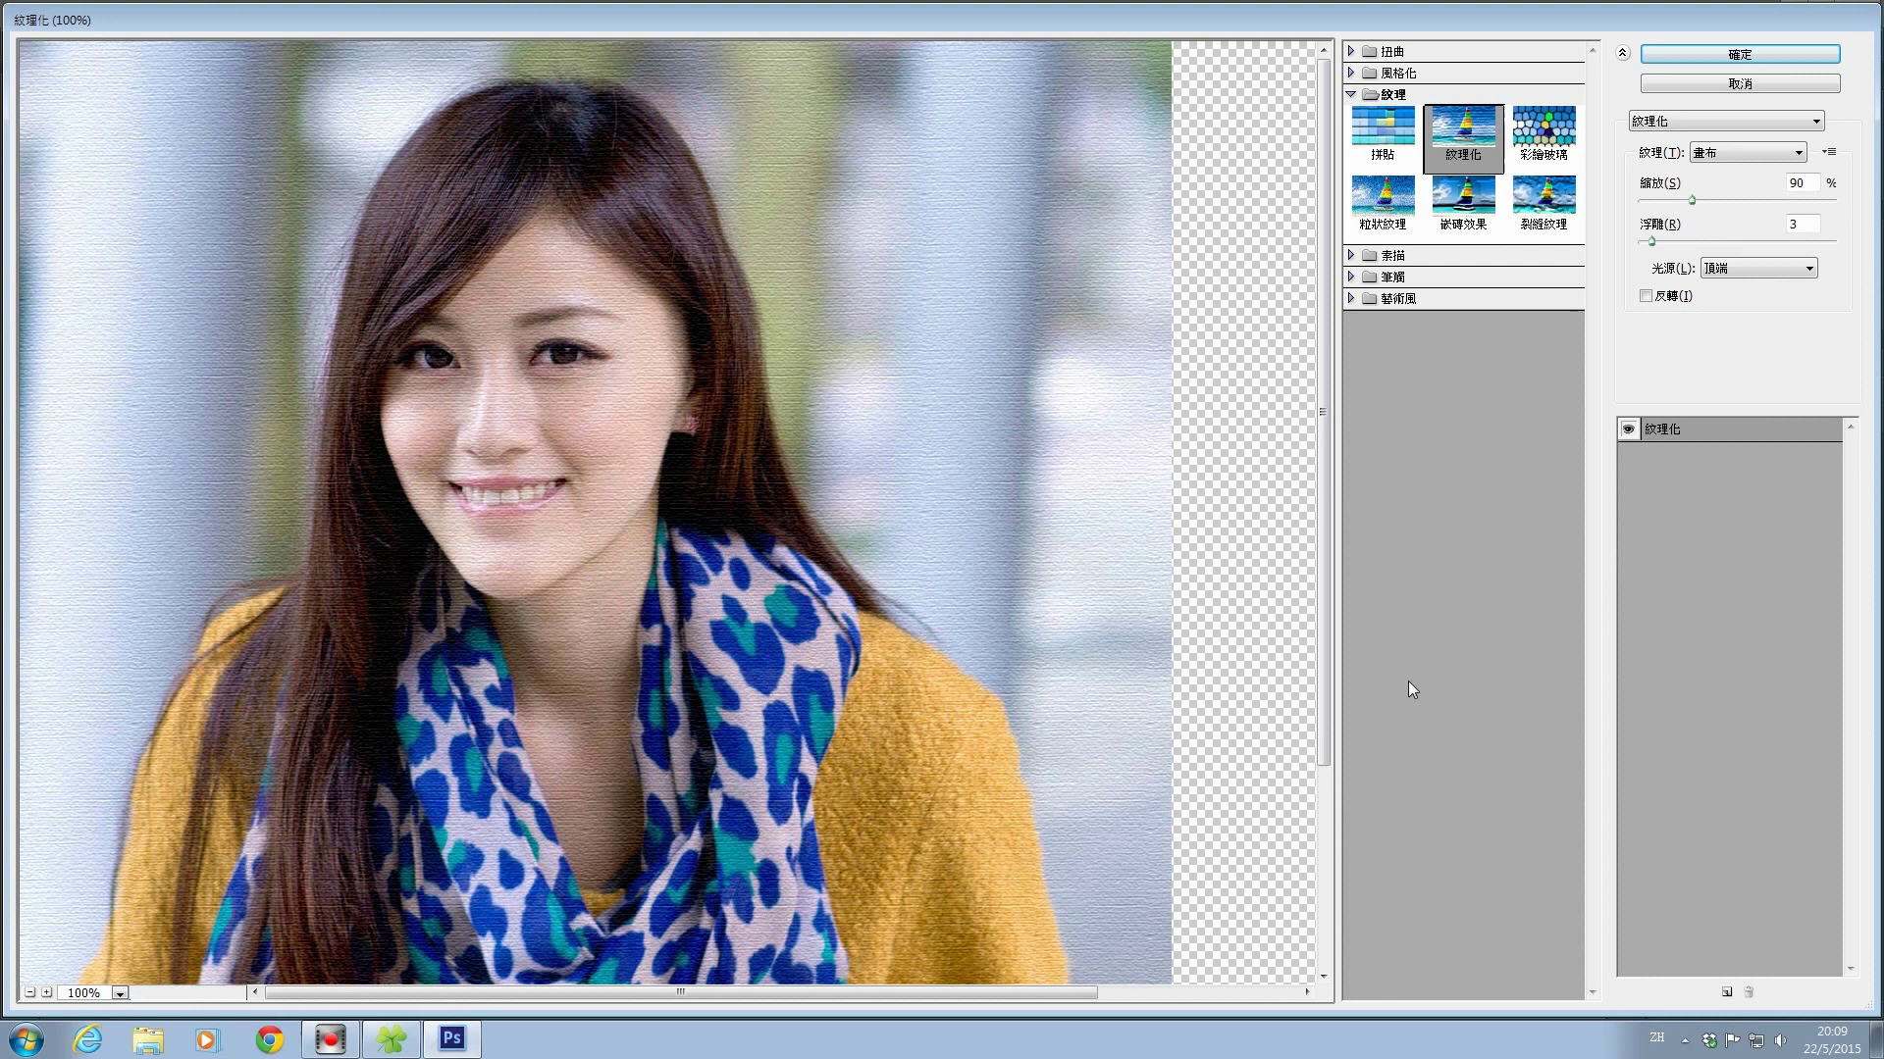
left_click(1356, 278)
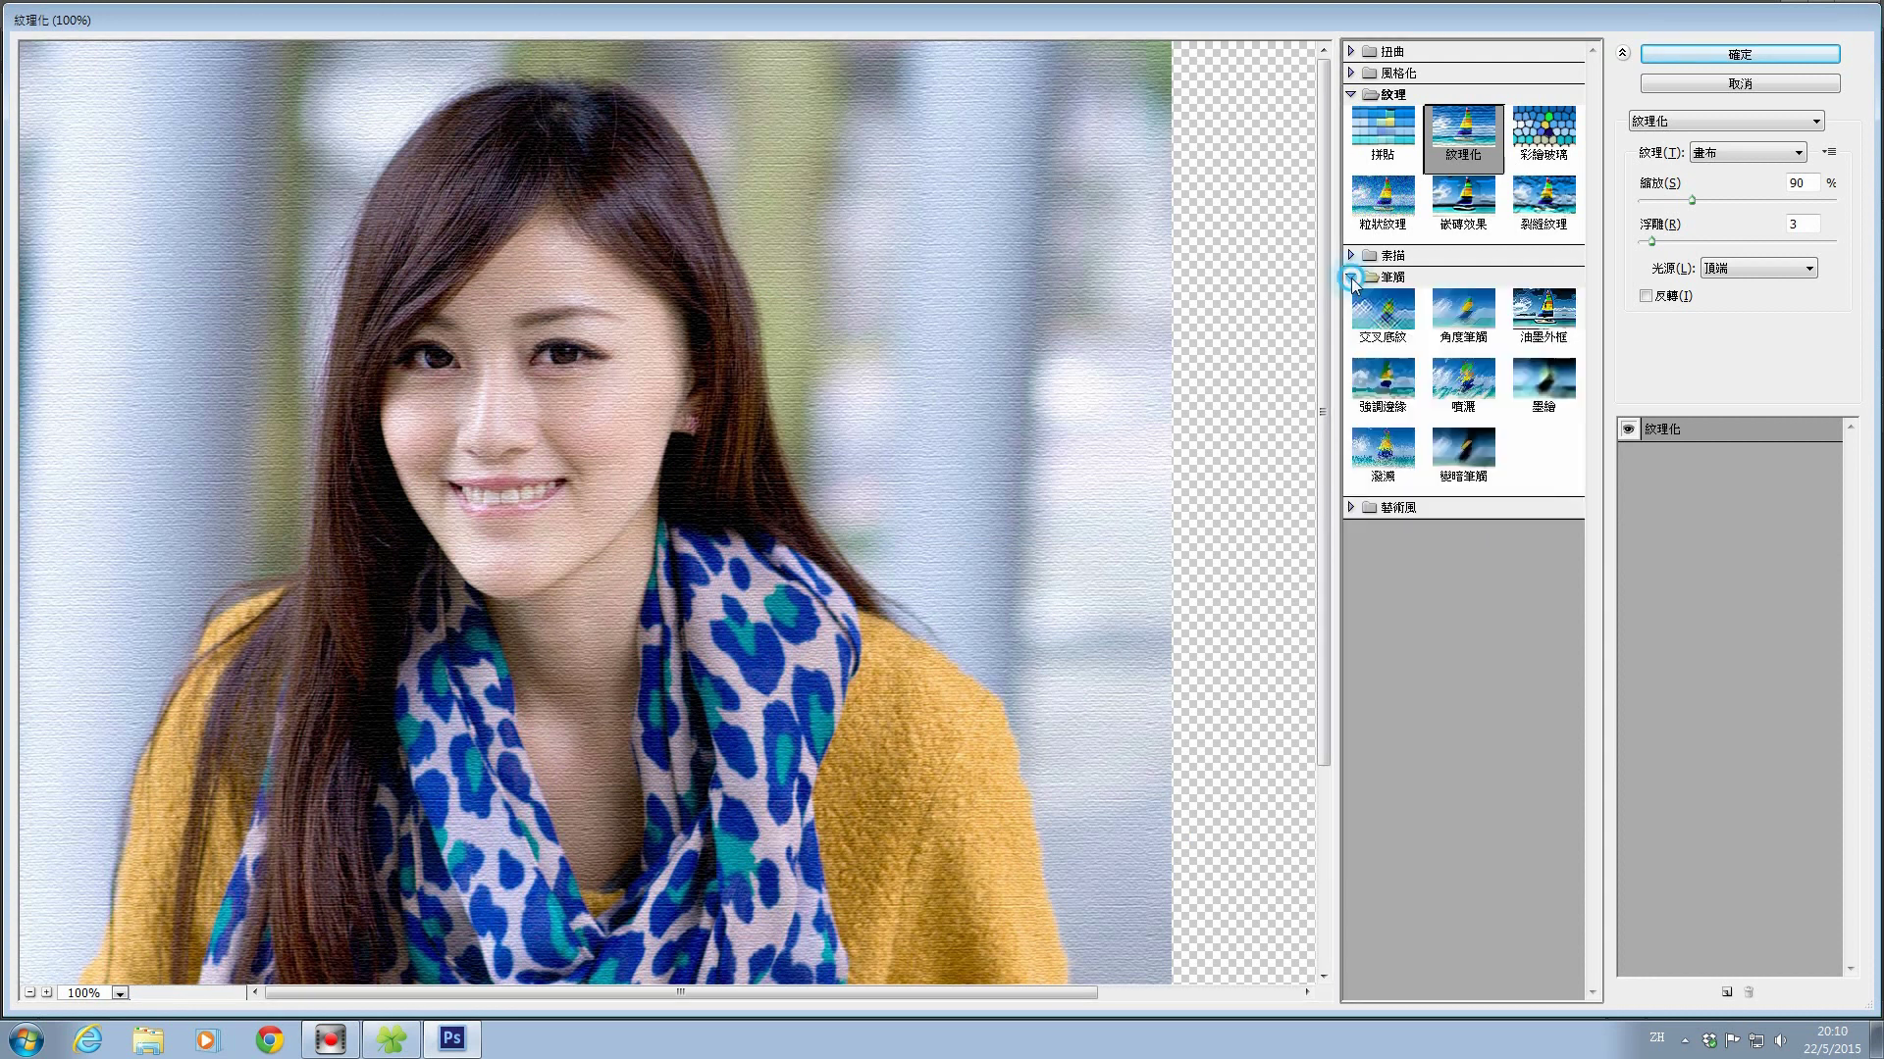
left_click(1544, 324)
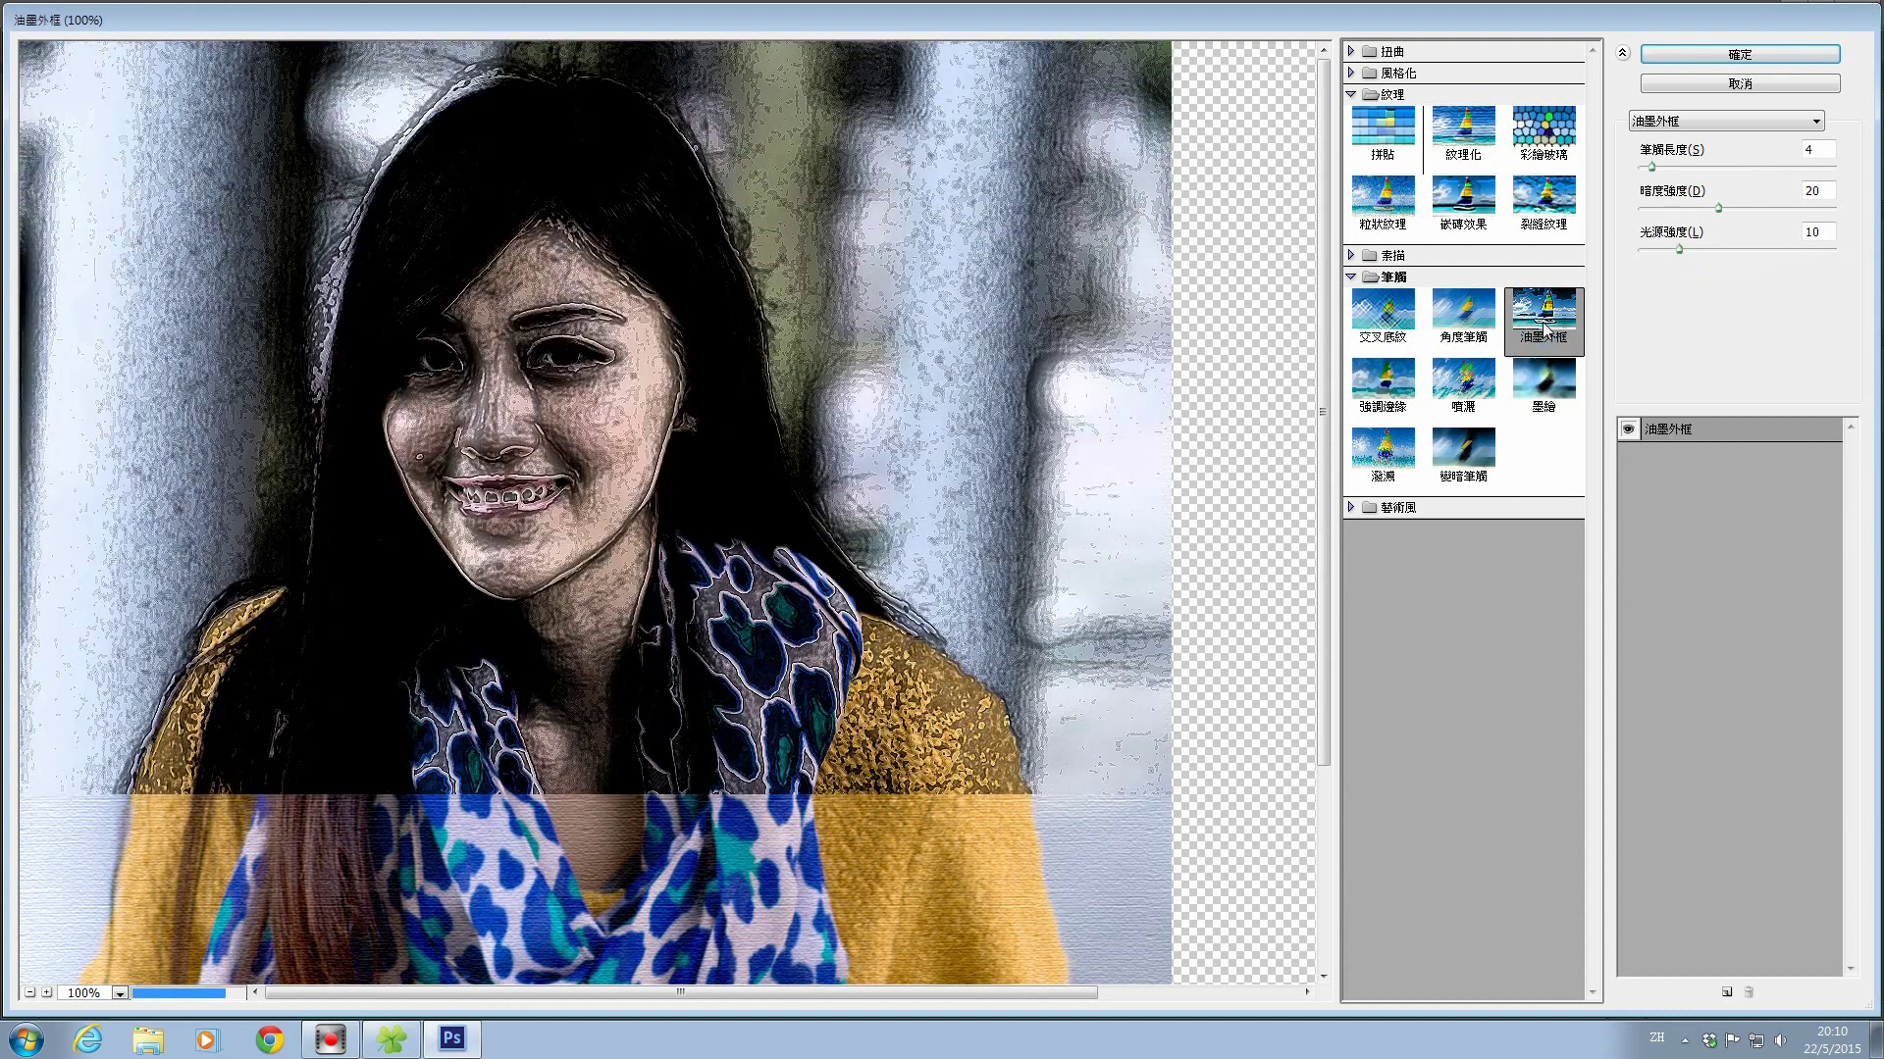
left_click(1482, 417)
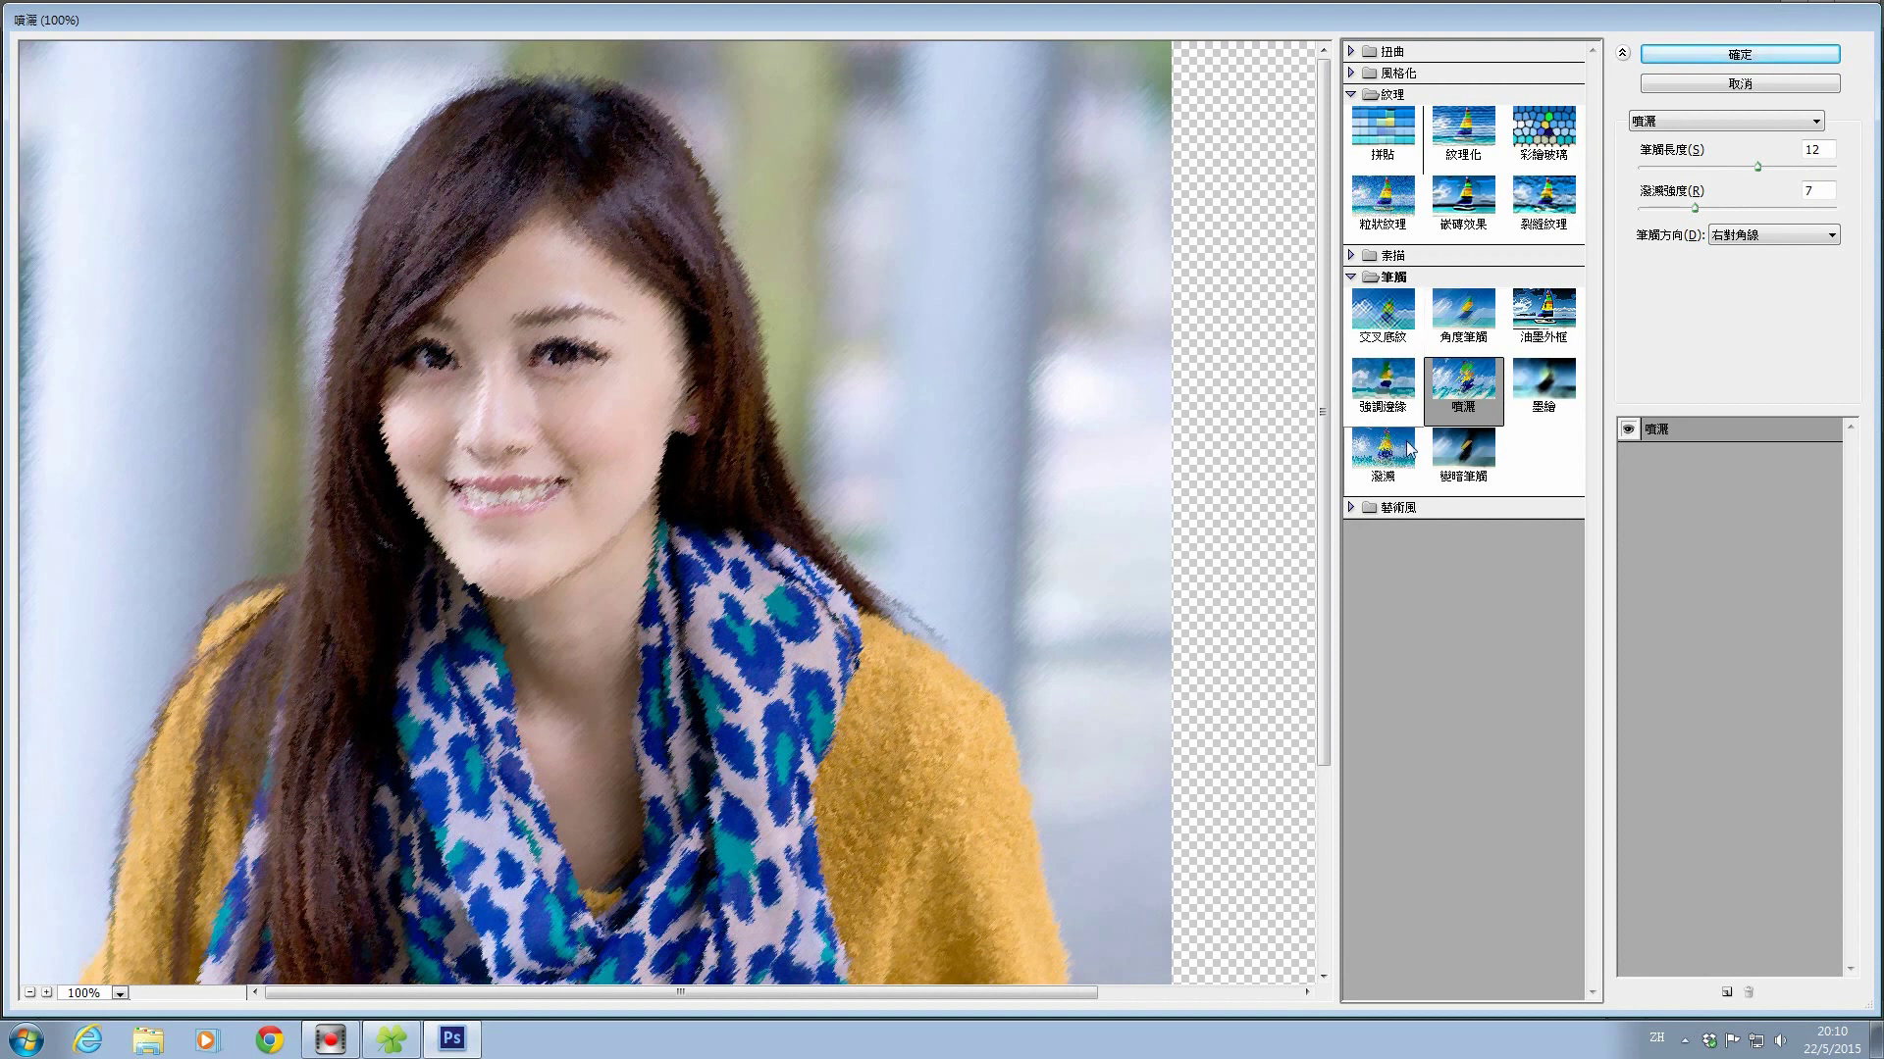
left_click(1463, 319)
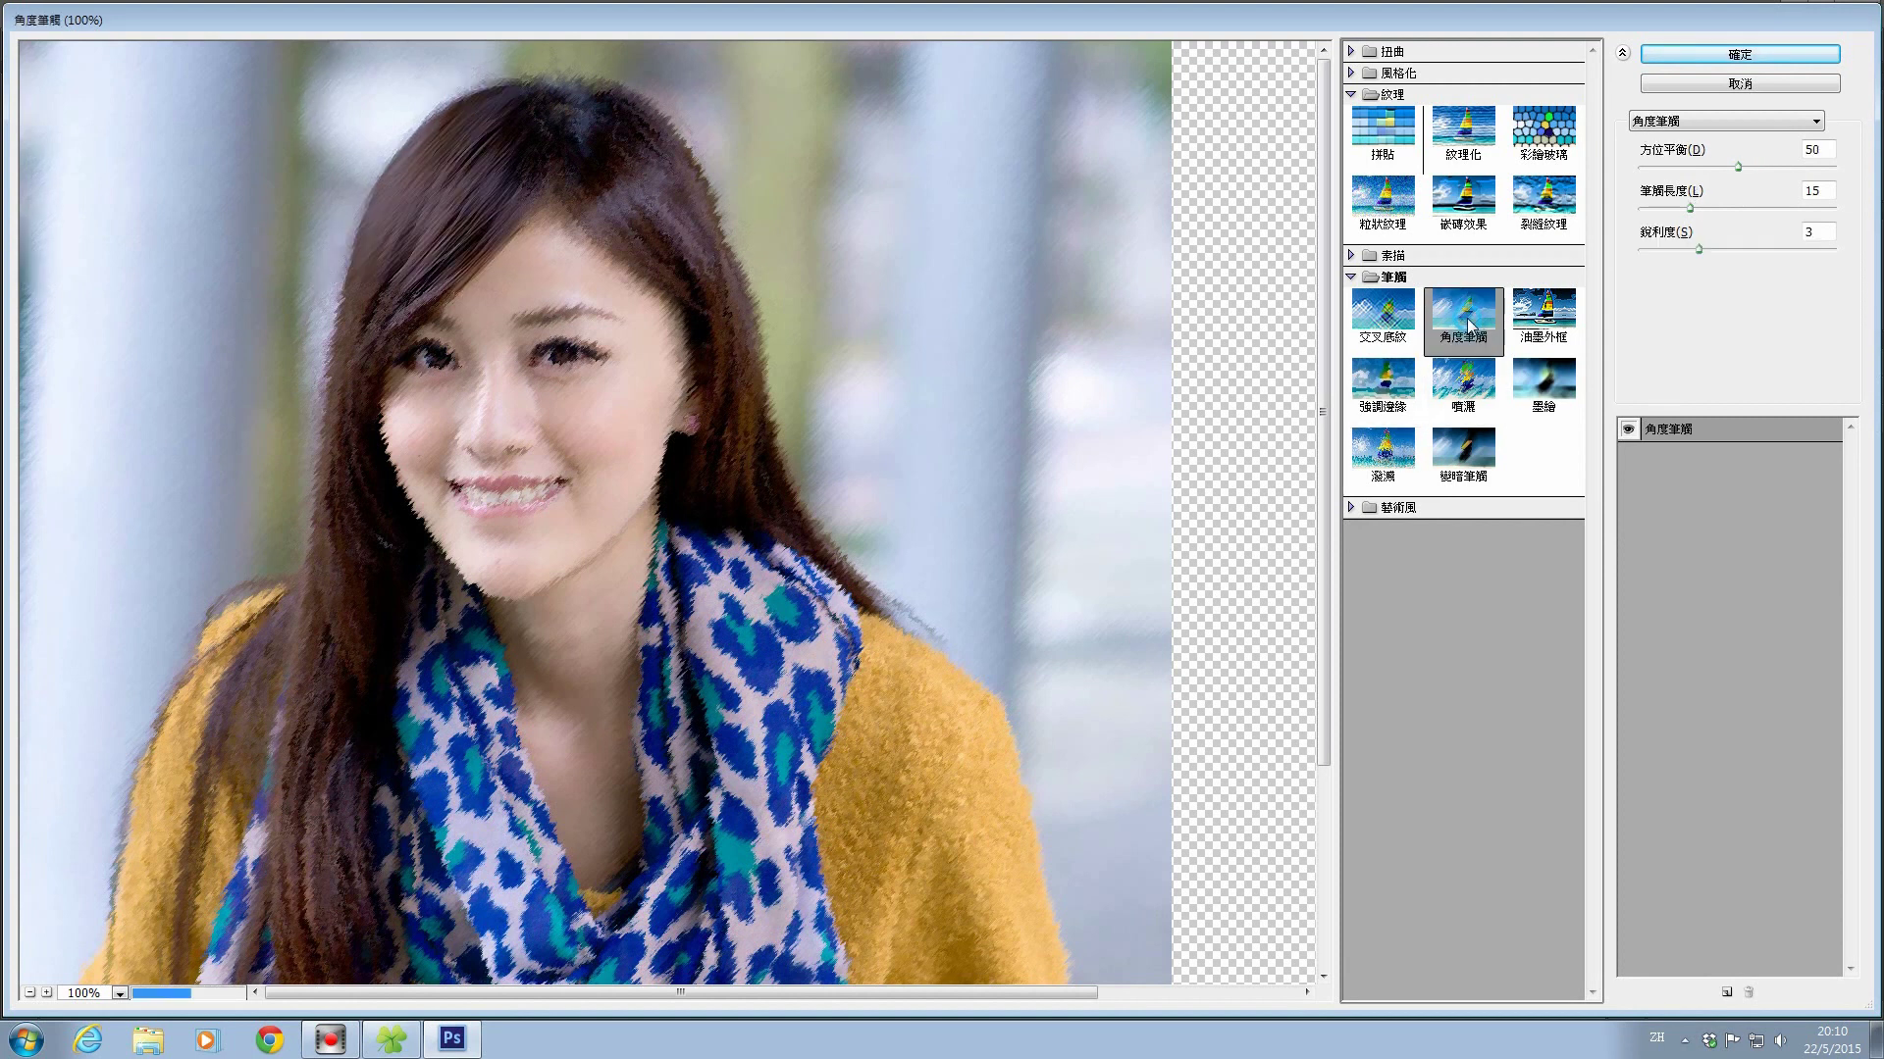
left_click(1464, 371)
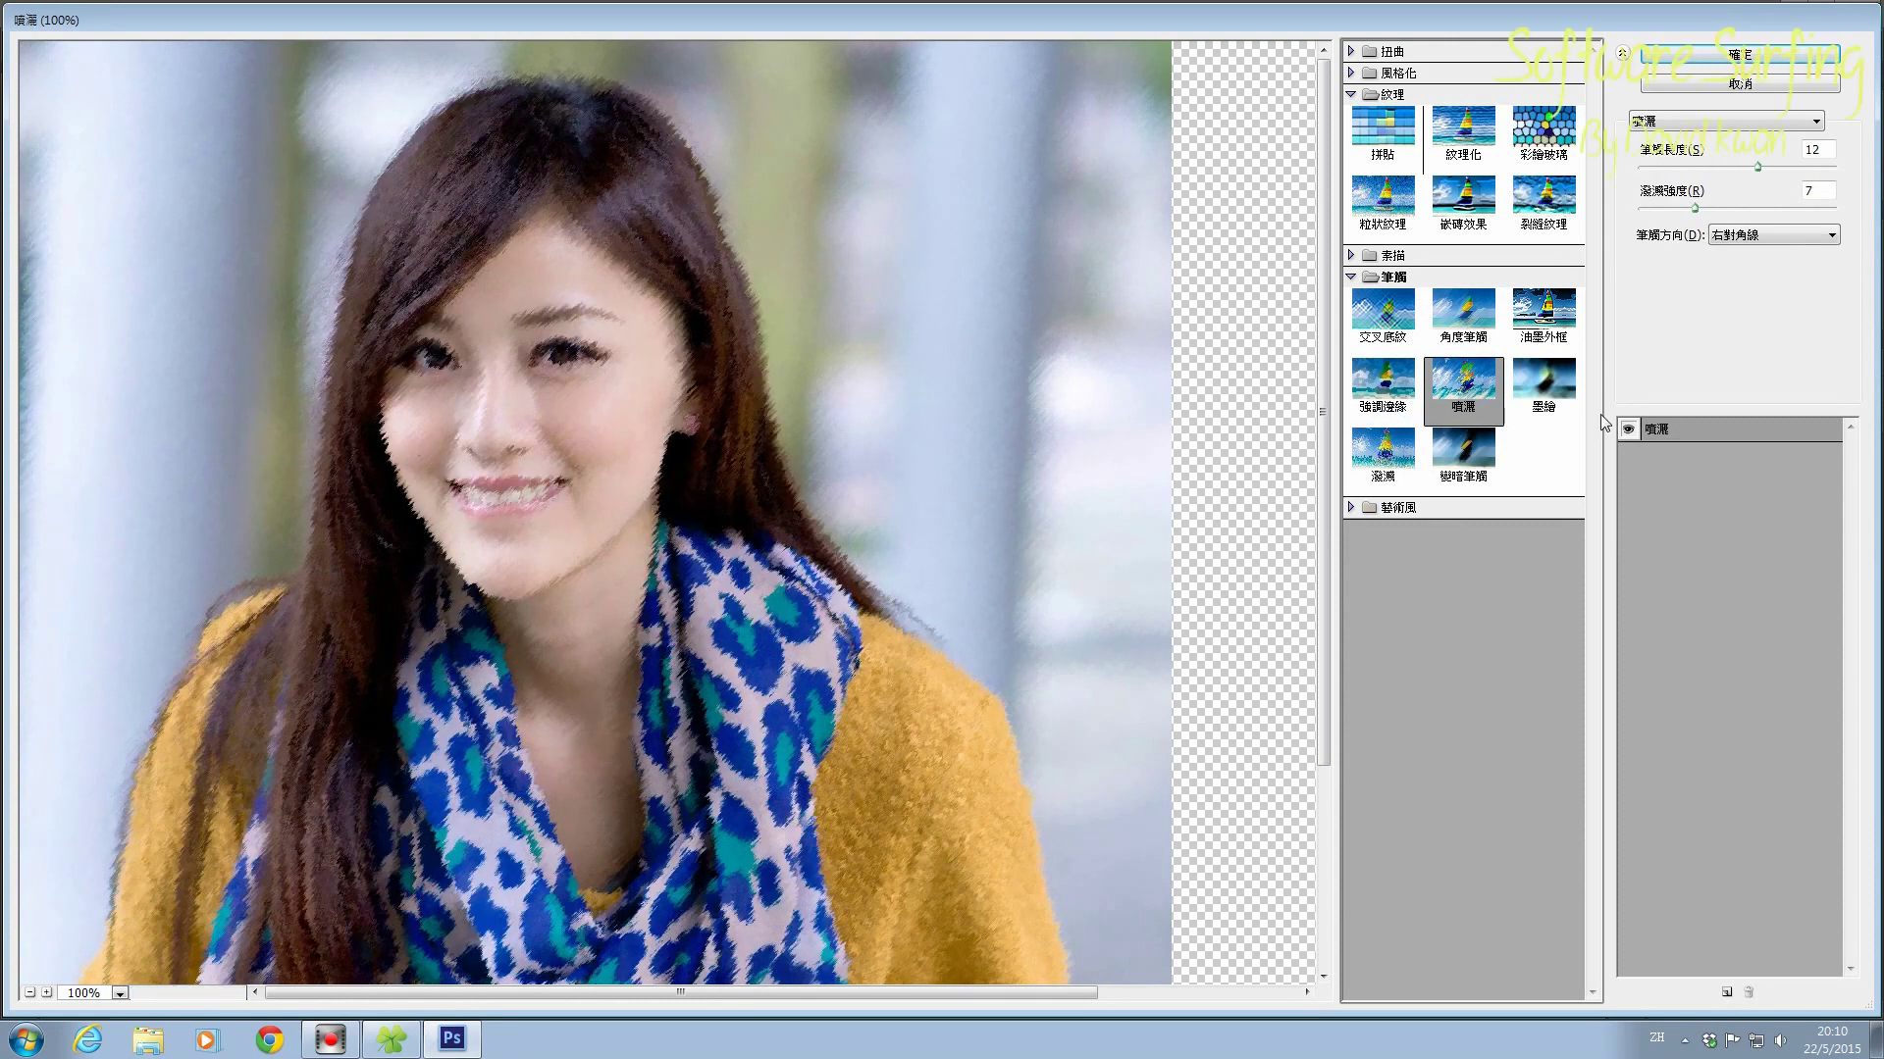
left_click_drag(1757, 167, 1784, 167)
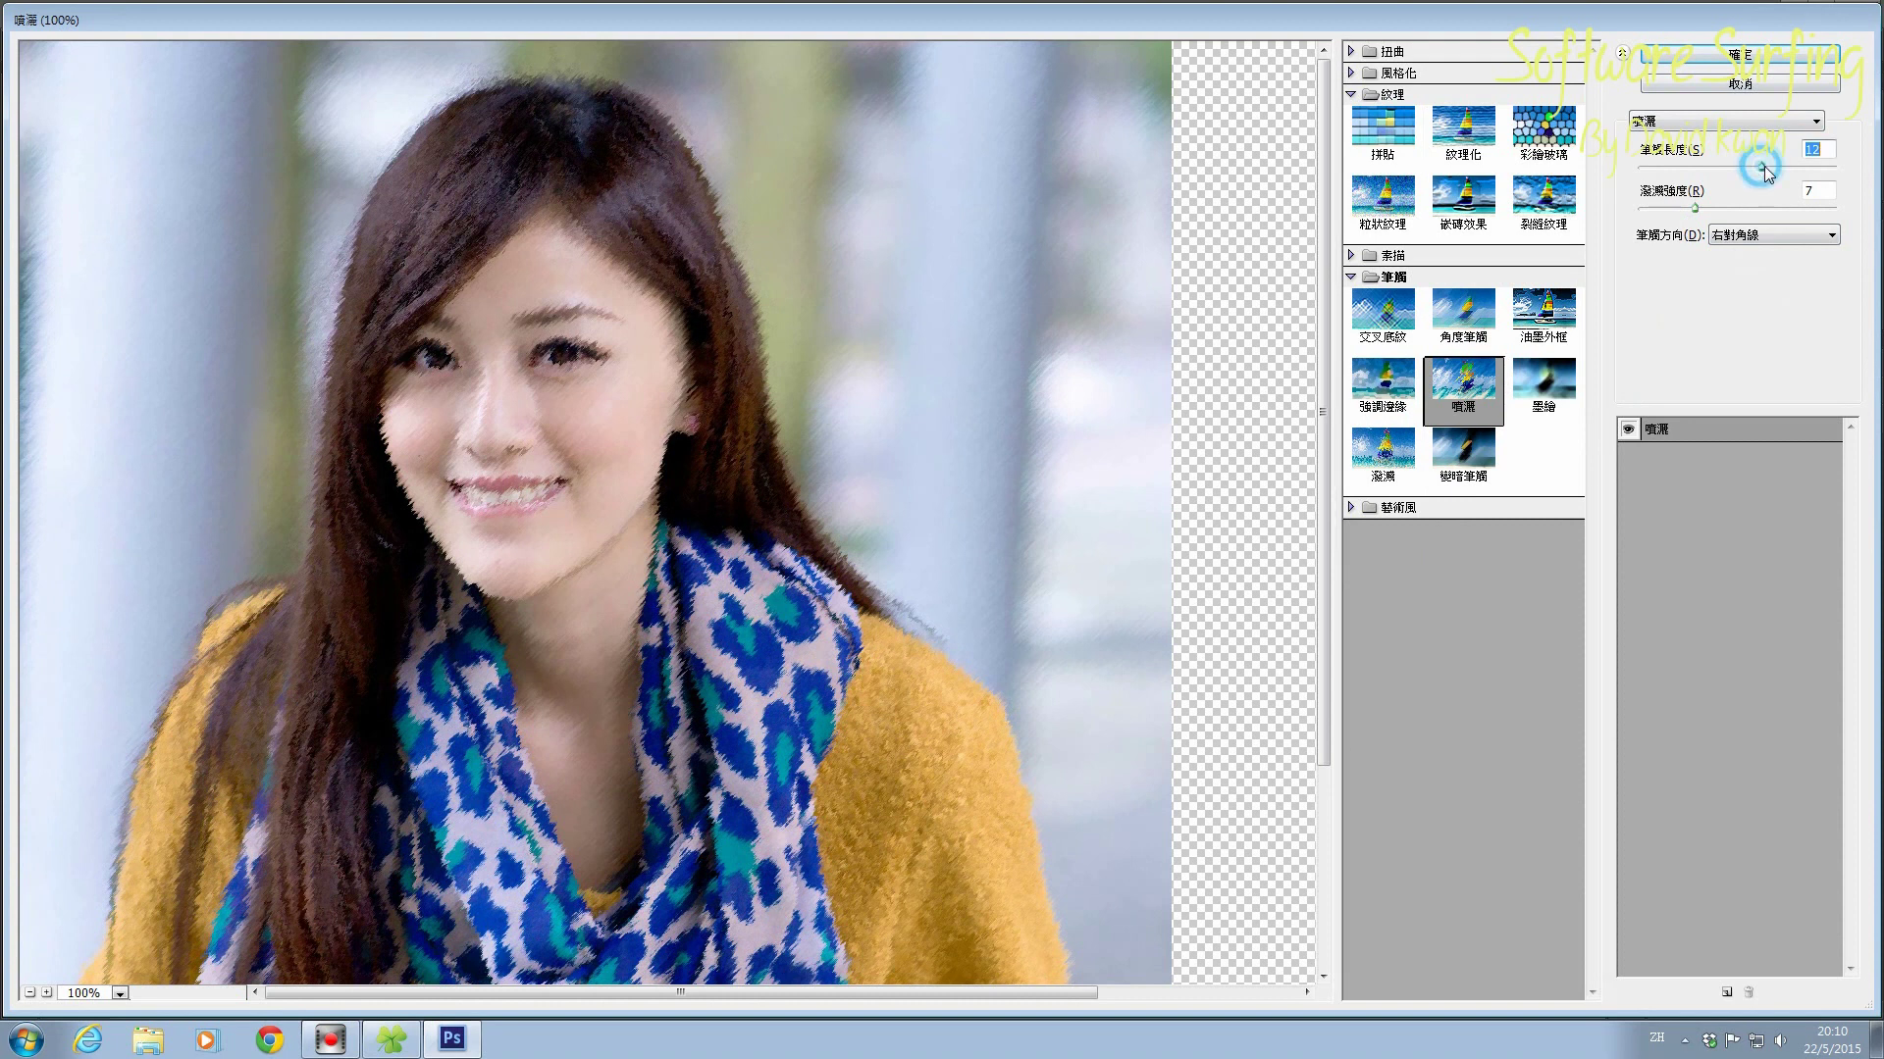
left_click_drag(1694, 208, 1672, 209)
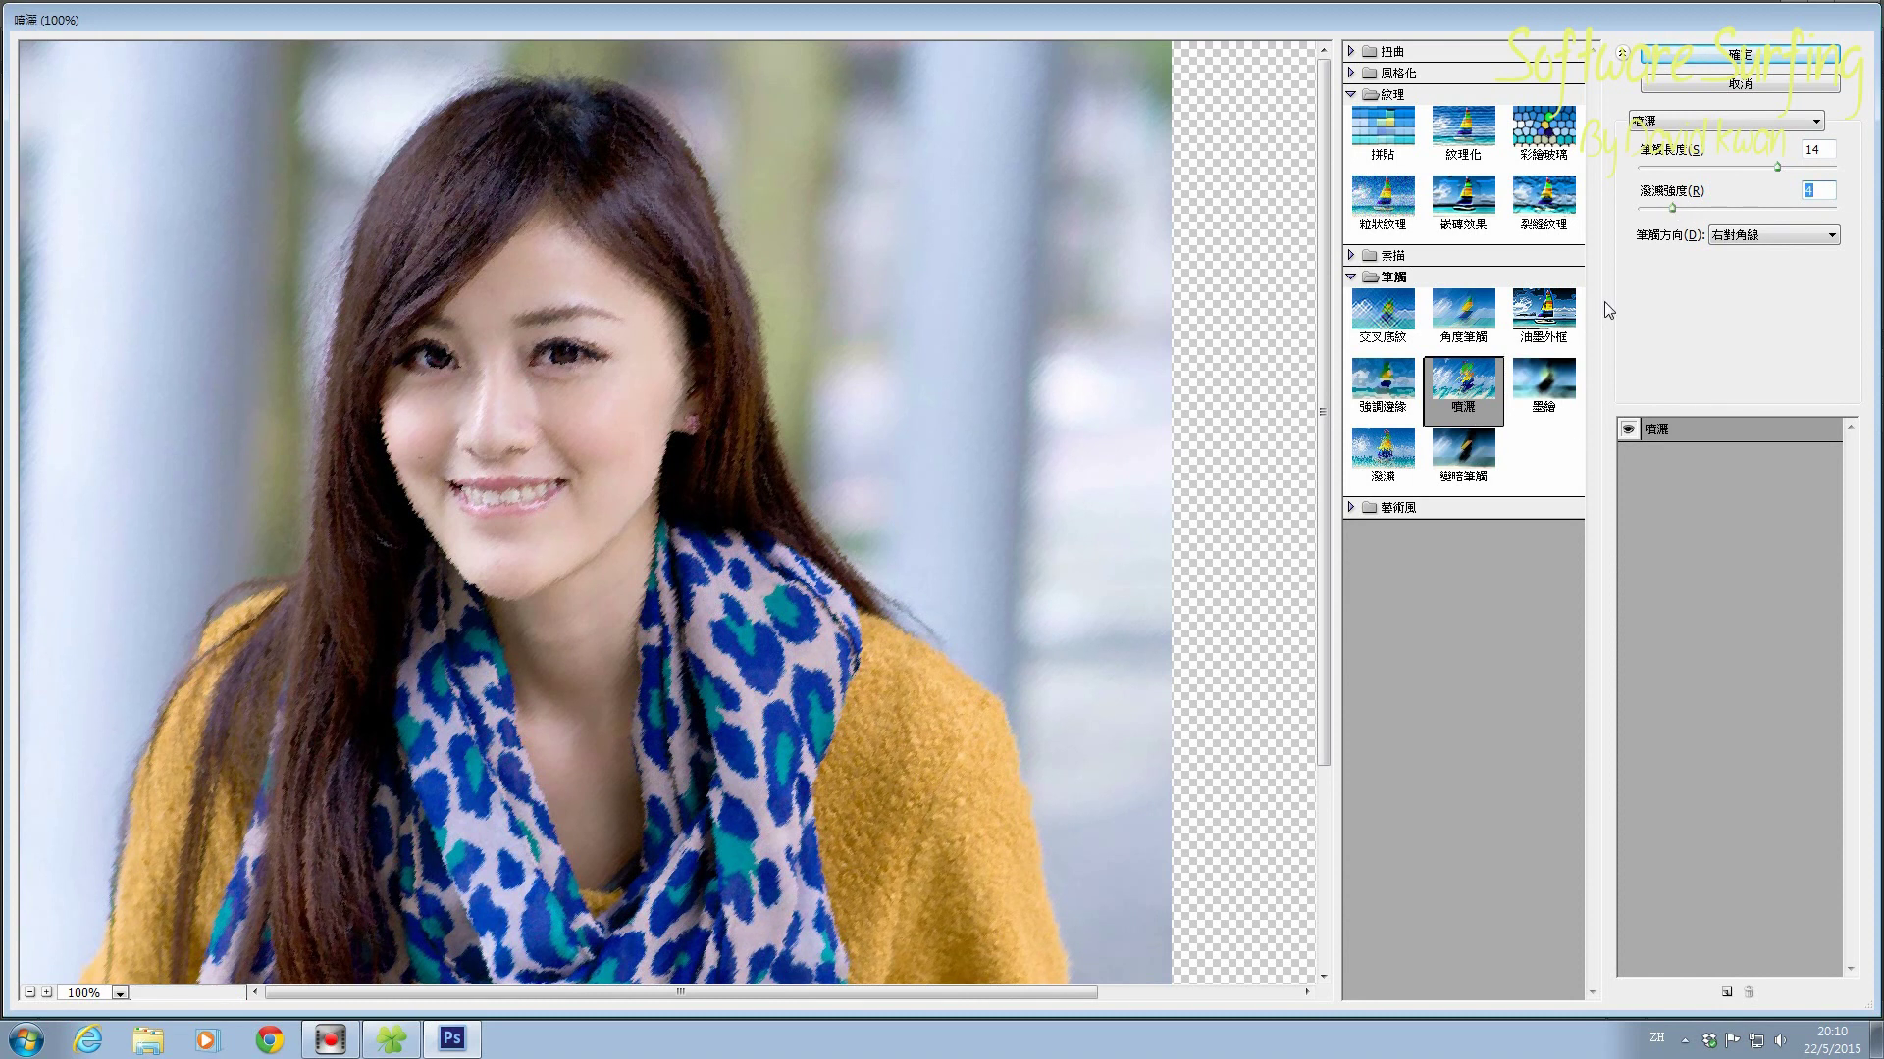
left_click(1756, 56)
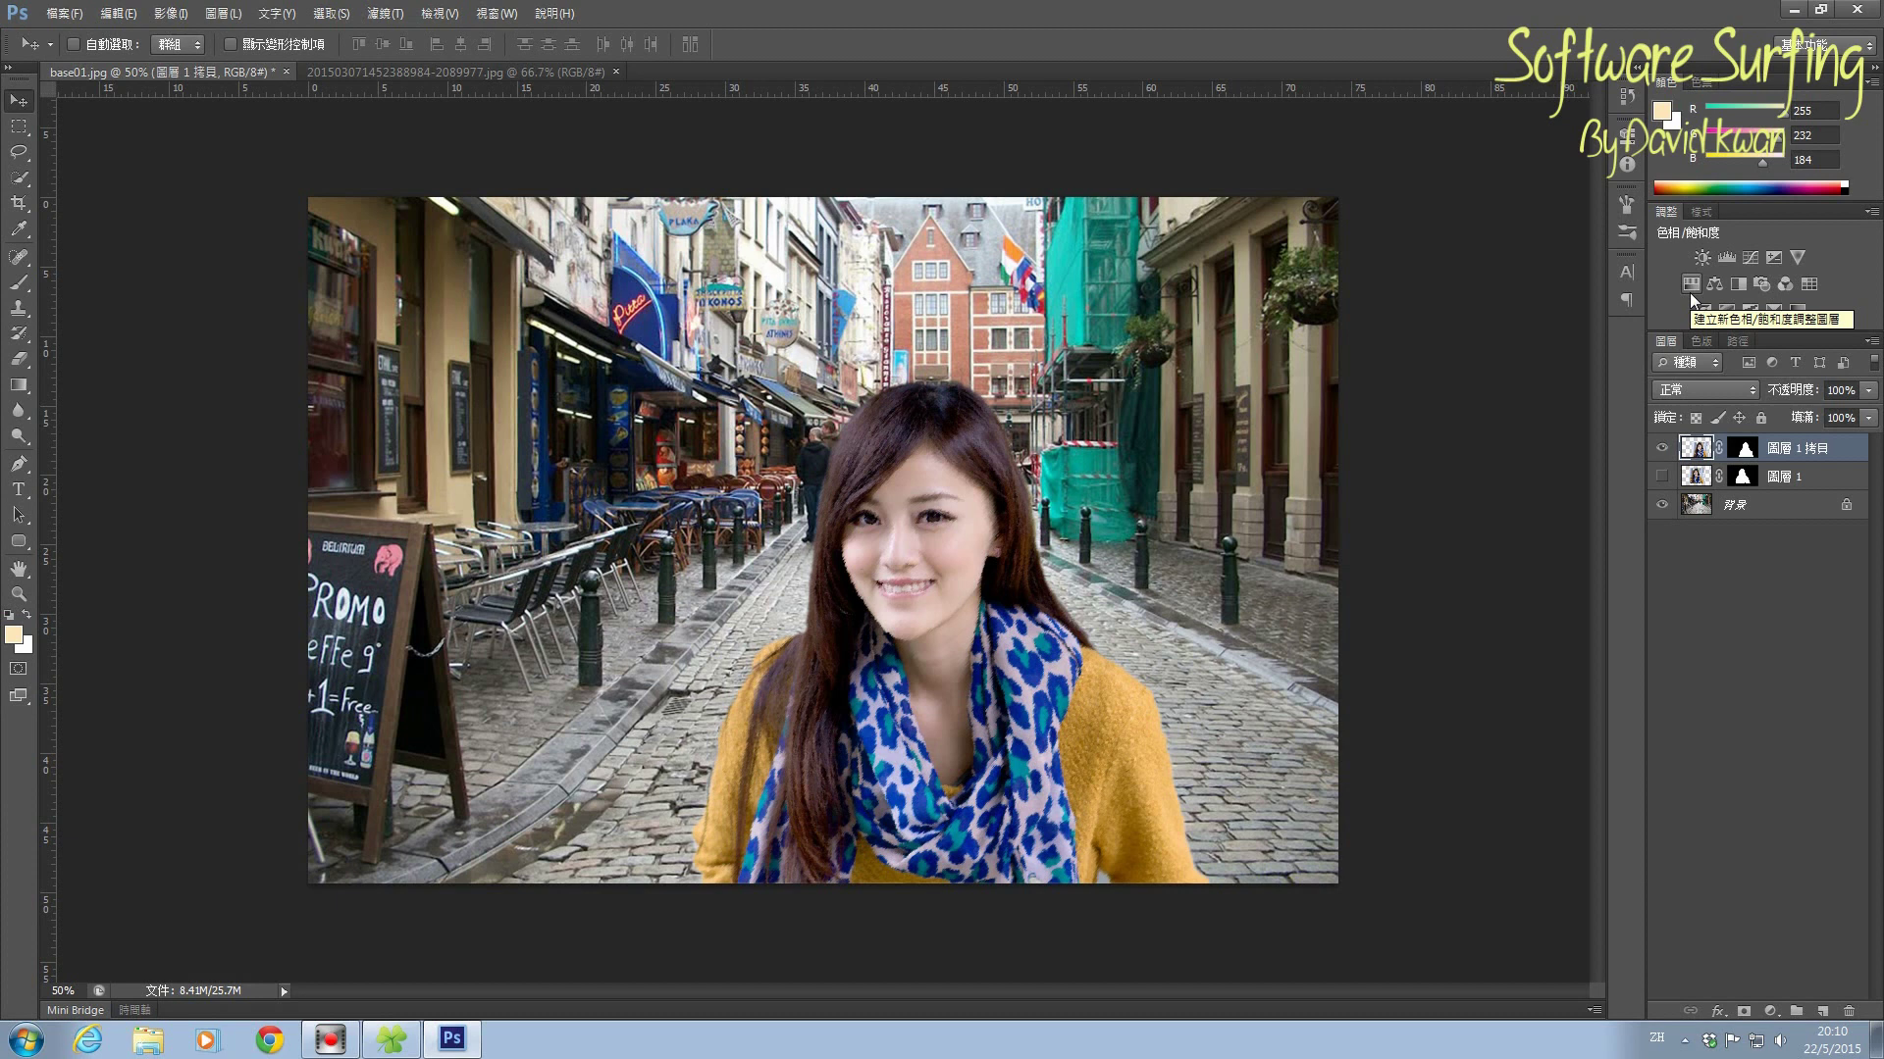
Use Perspective transform to pull the woman layer's top corners inward, tapering it
left_click(114, 13)
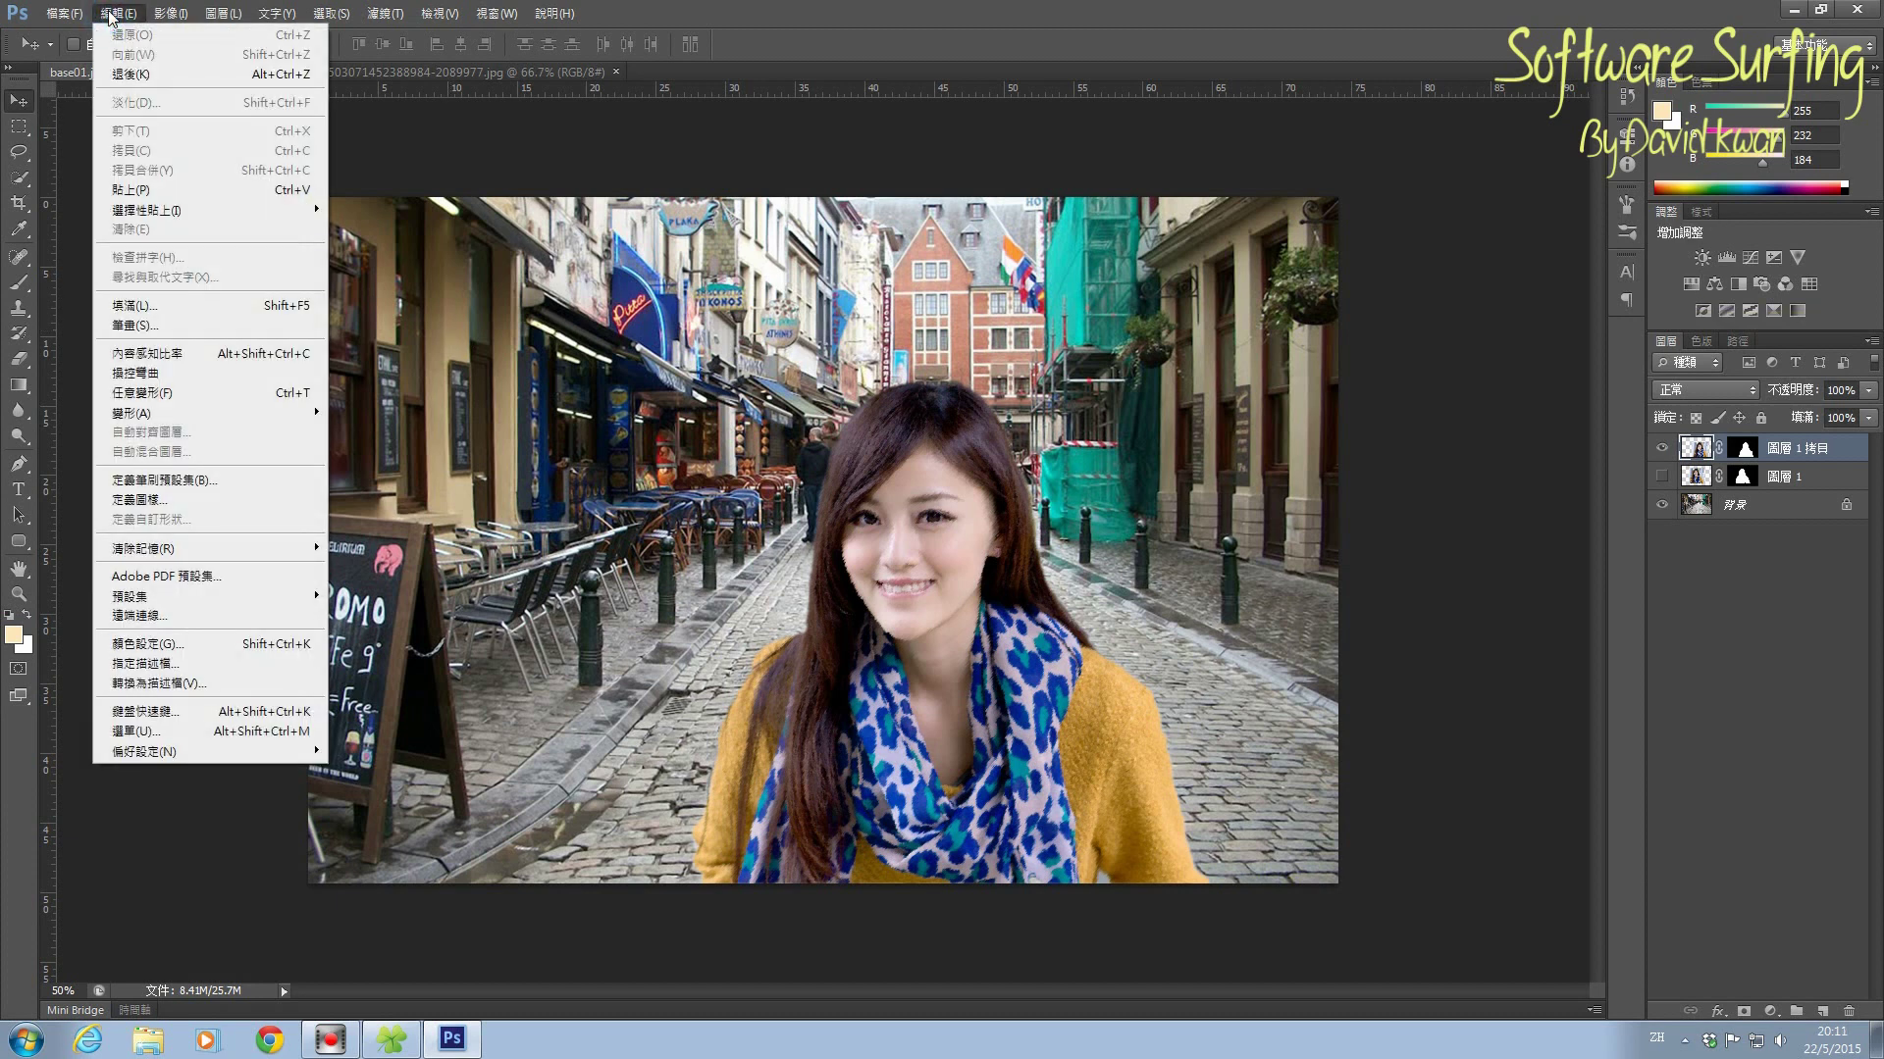
mouse_move(206, 412)
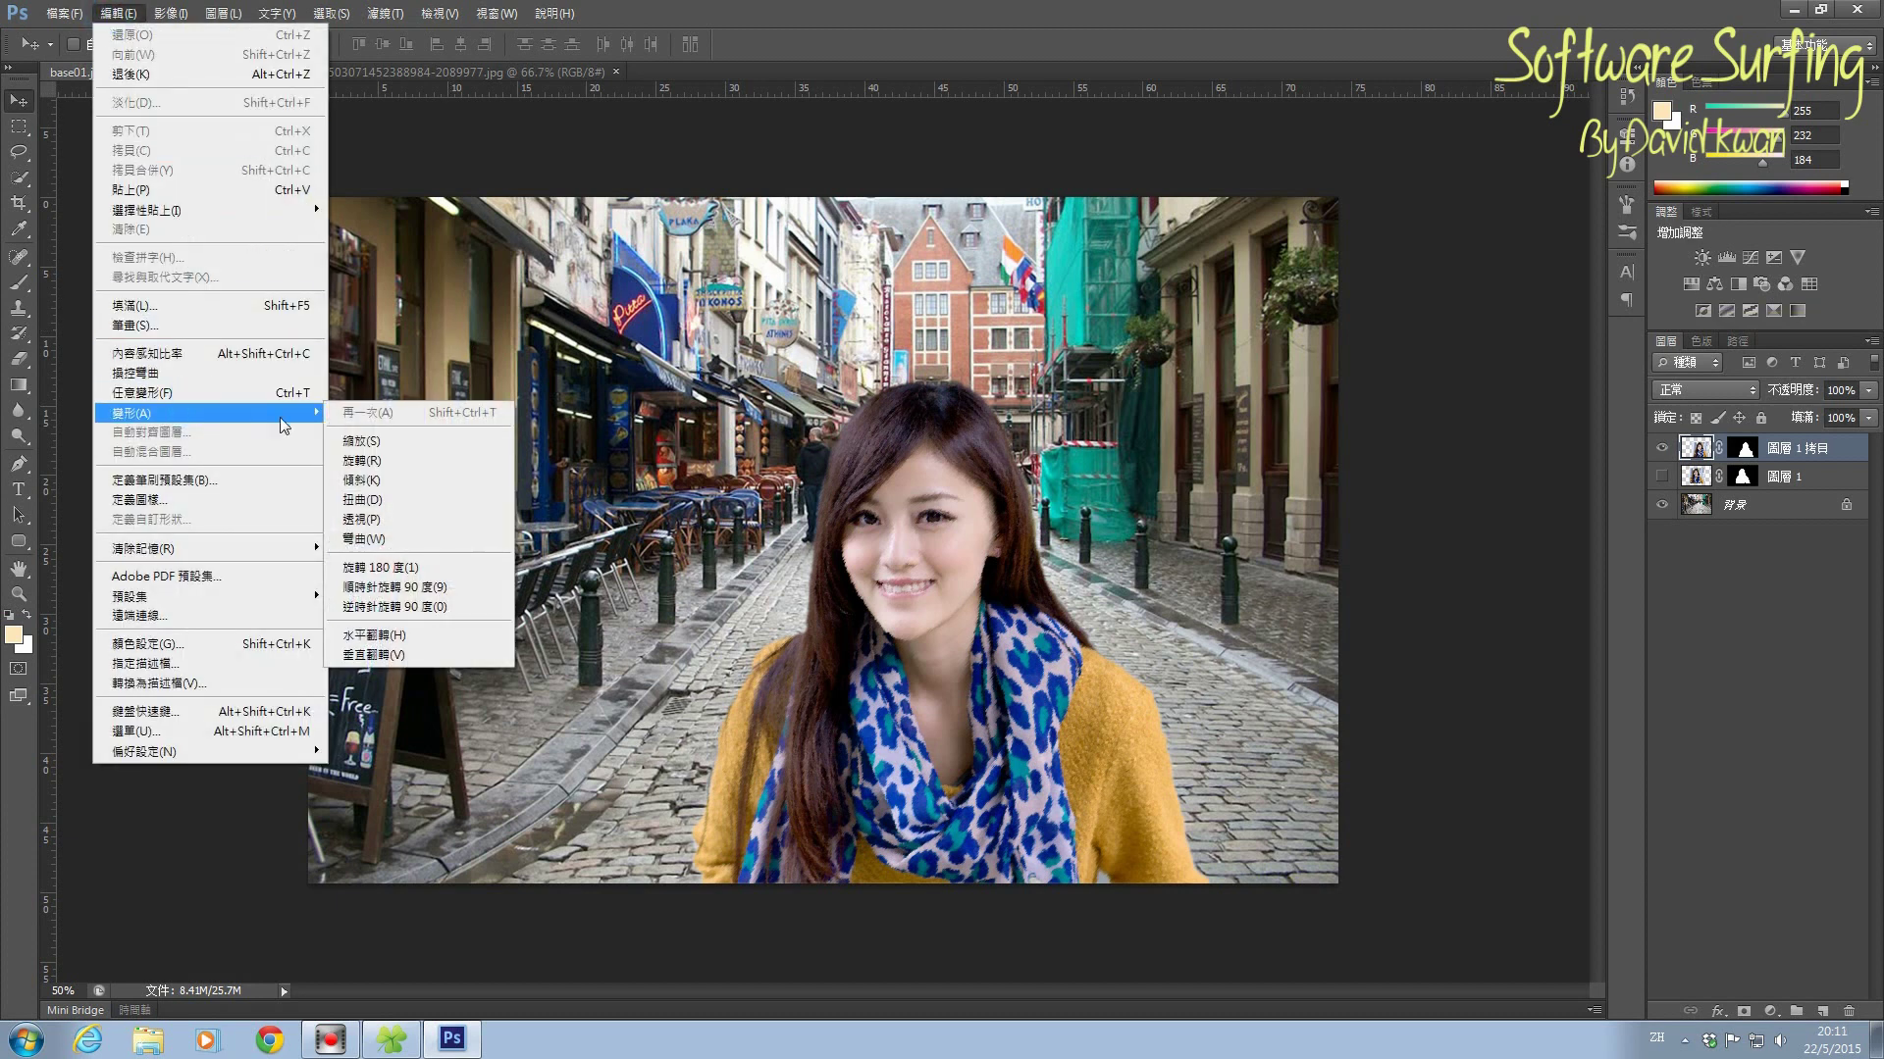
left_click(400, 519)
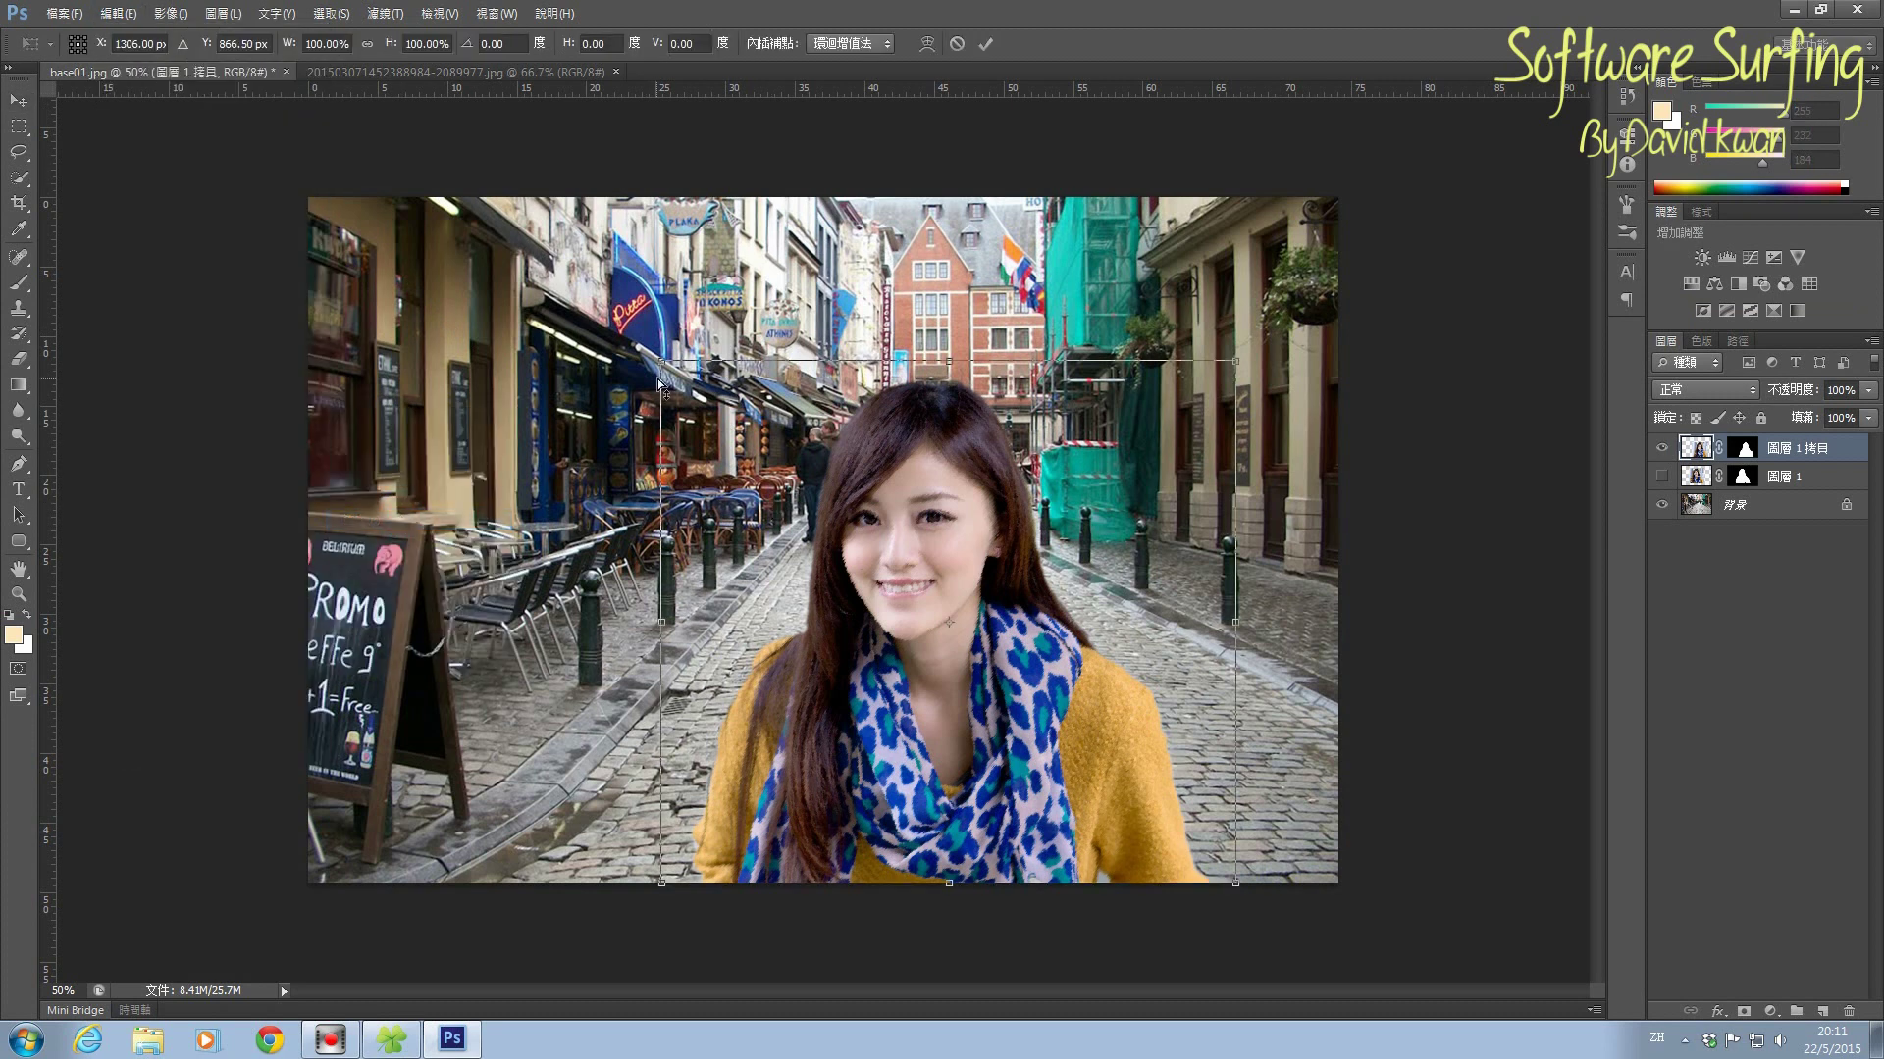
left_click_drag(662, 361, 741, 390)
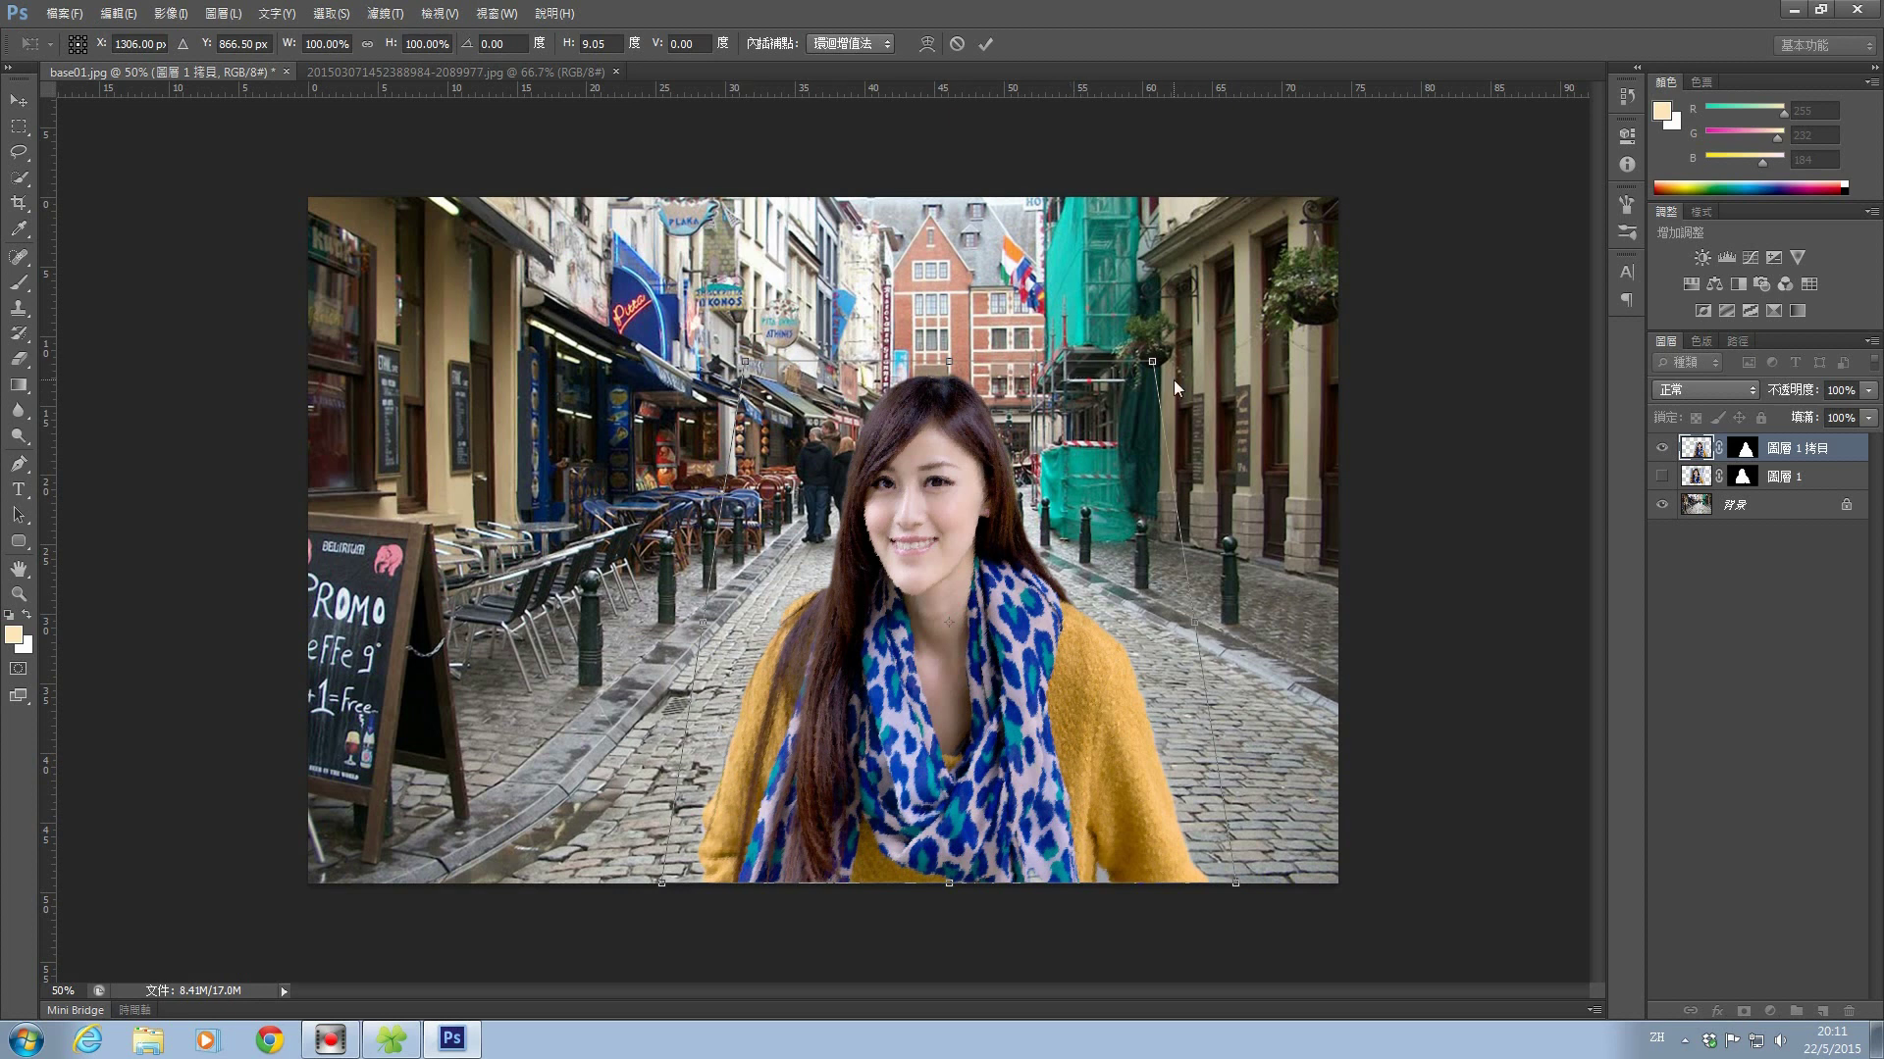
left_click_drag(1152, 361, 1129, 361)
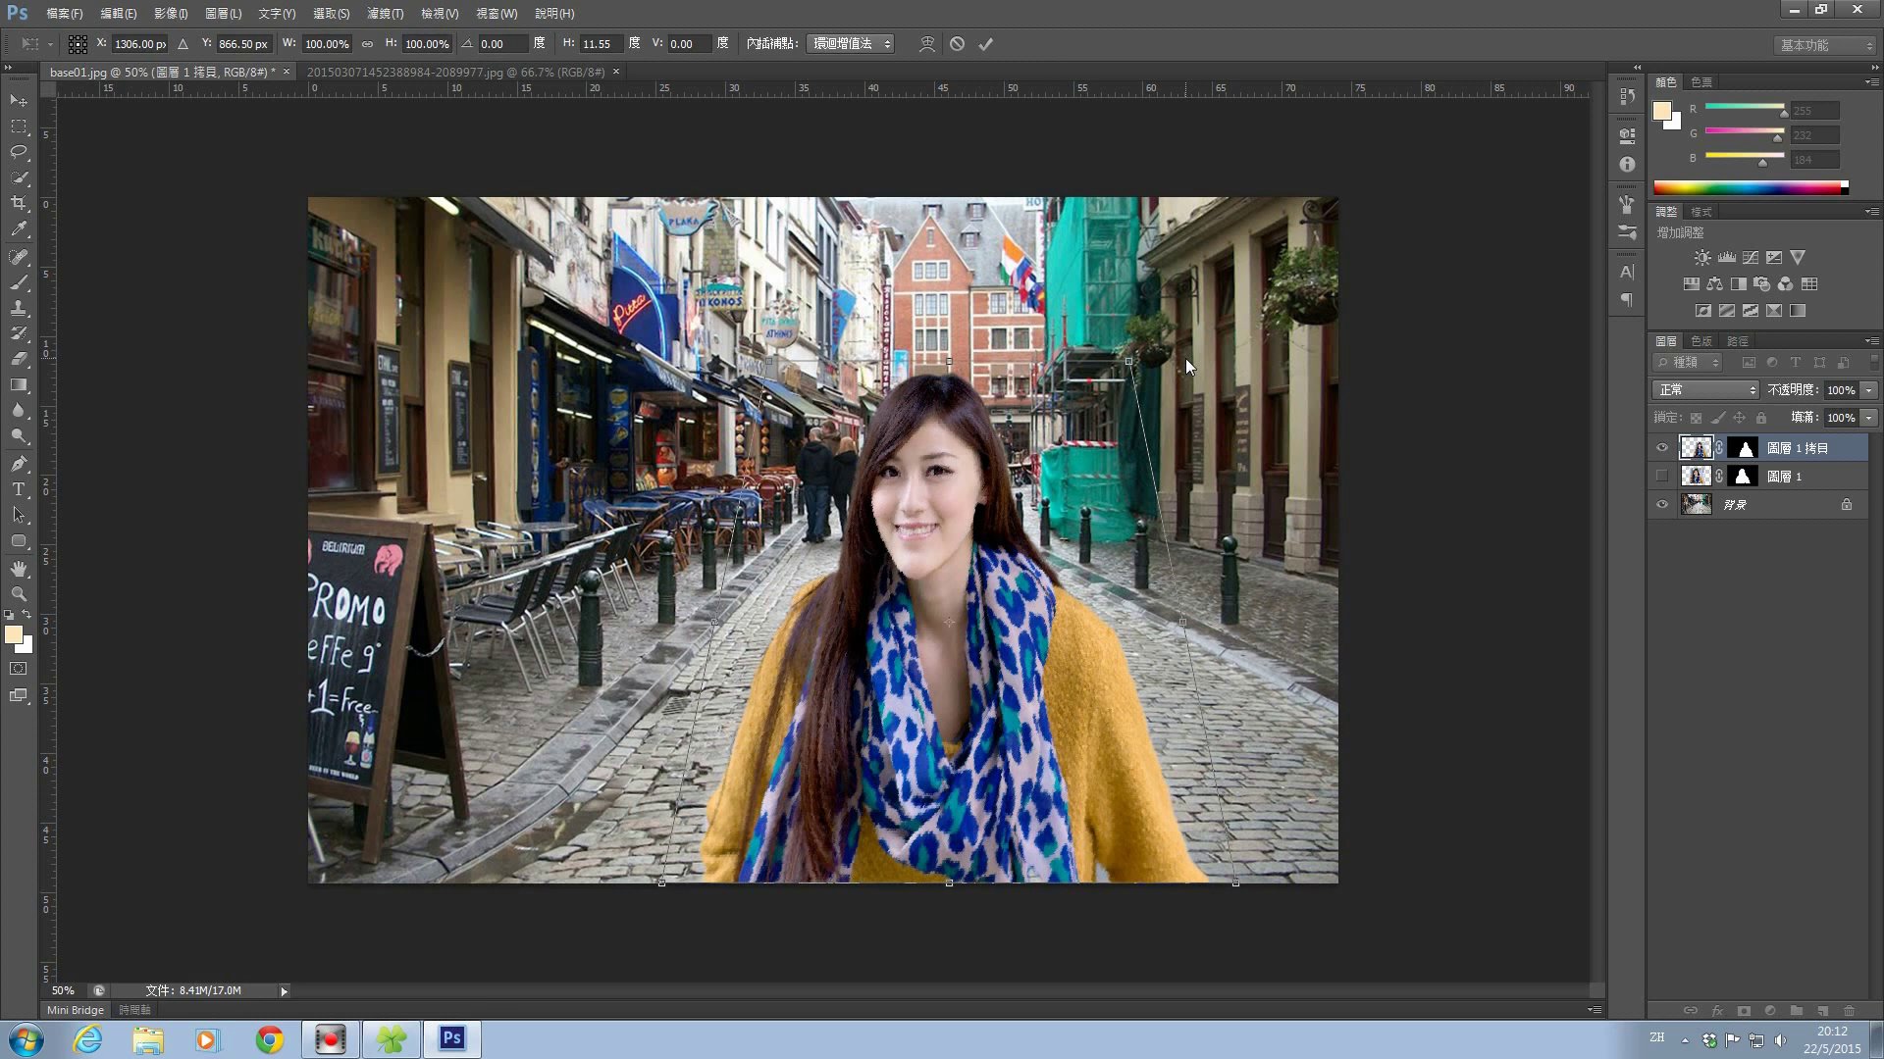
mouse_move(1128, 362)
left_mouse_down()
mouse_move(1082, 374)
mouse_move(1134, 379)
left_mouse_up()
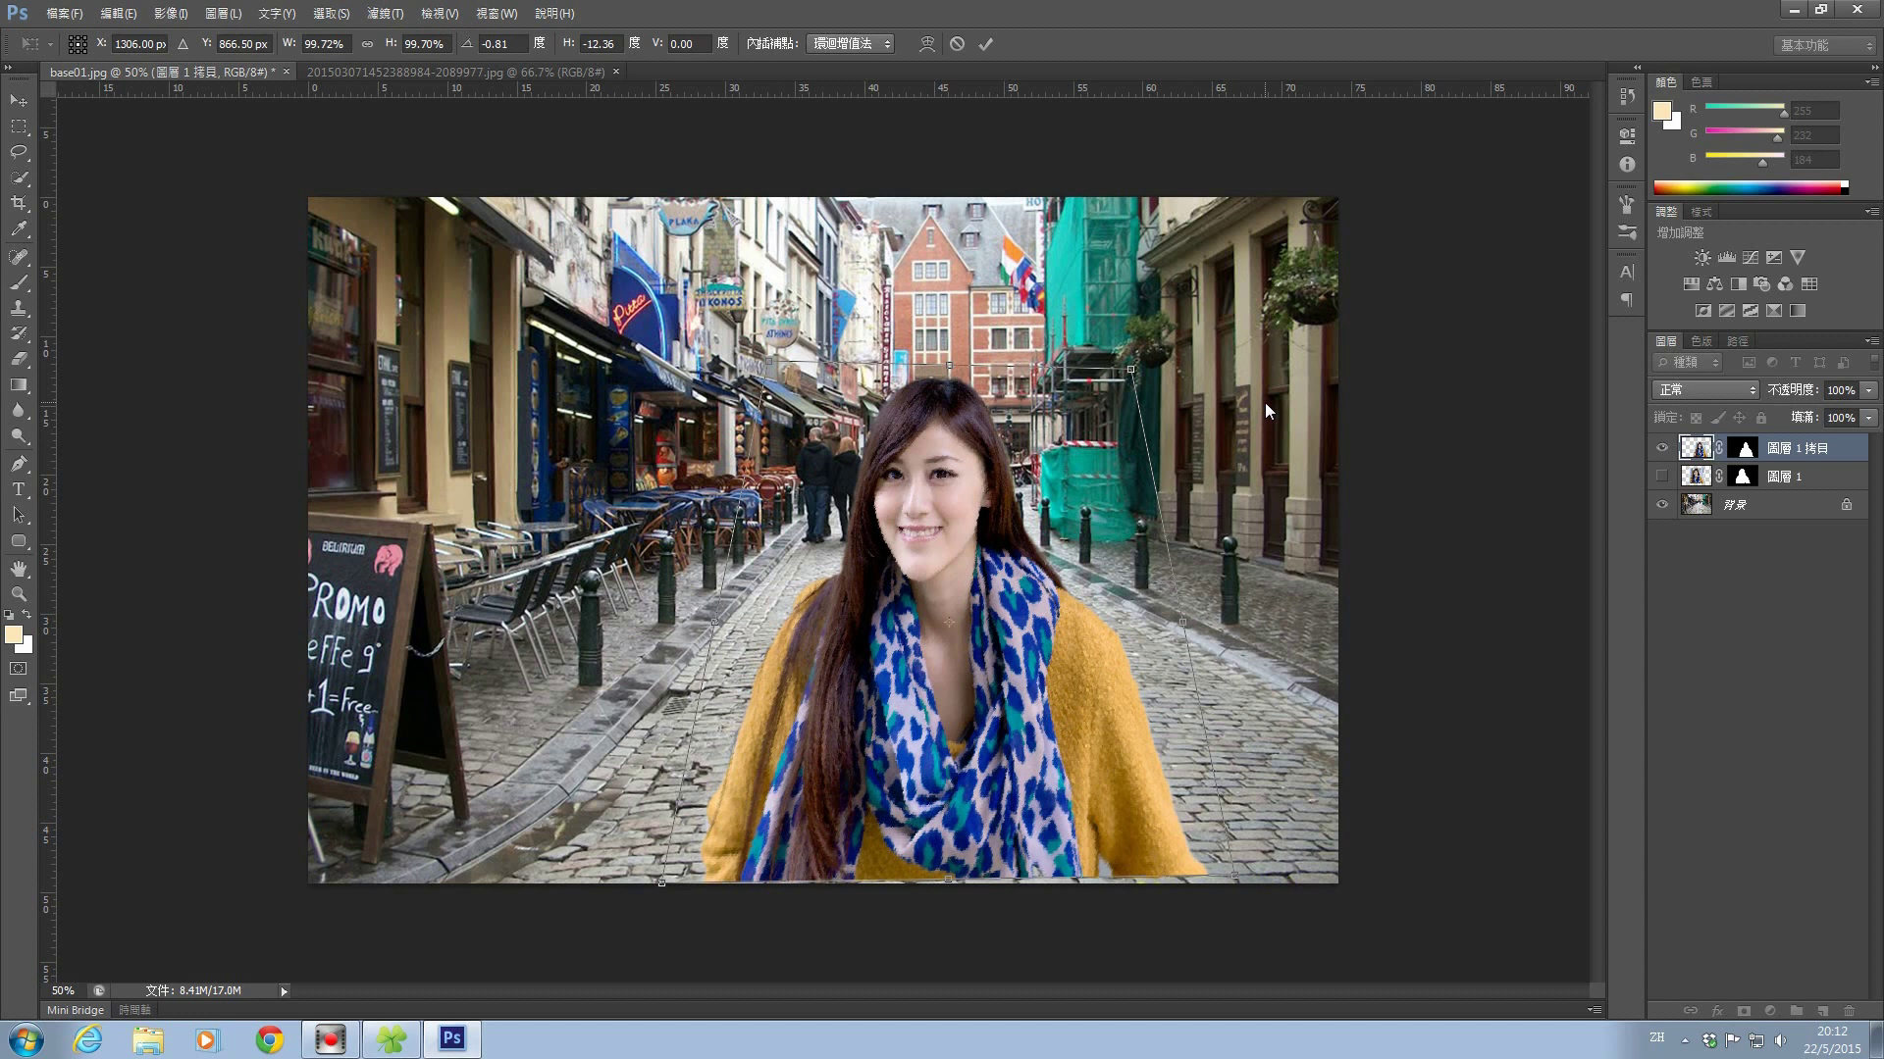
Rotate the woman layer about -7° with Transform > Rotate
left_click(119, 14)
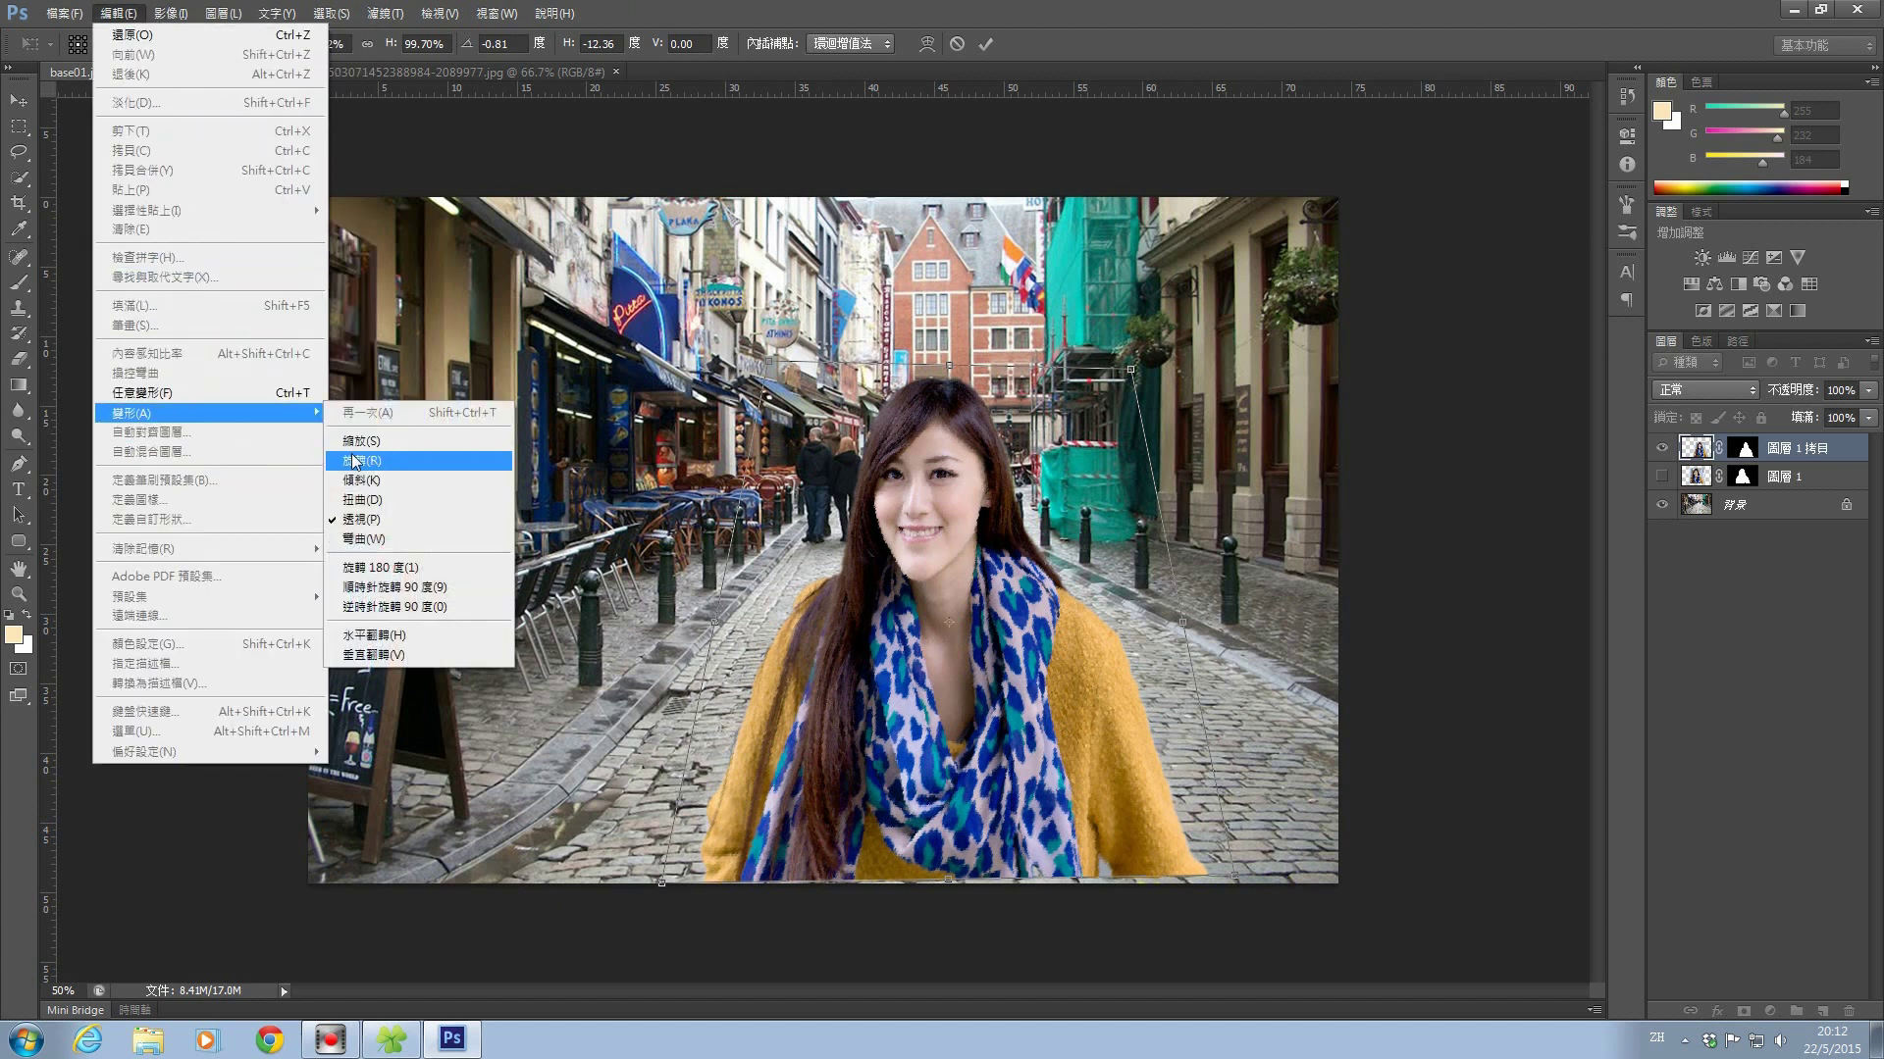
left_click(377, 458)
left_click_drag(1186, 359, 1149, 343)
Drag the woman down and right onto the middle of the cobbles
left_click_drag(988, 607, 986, 711)
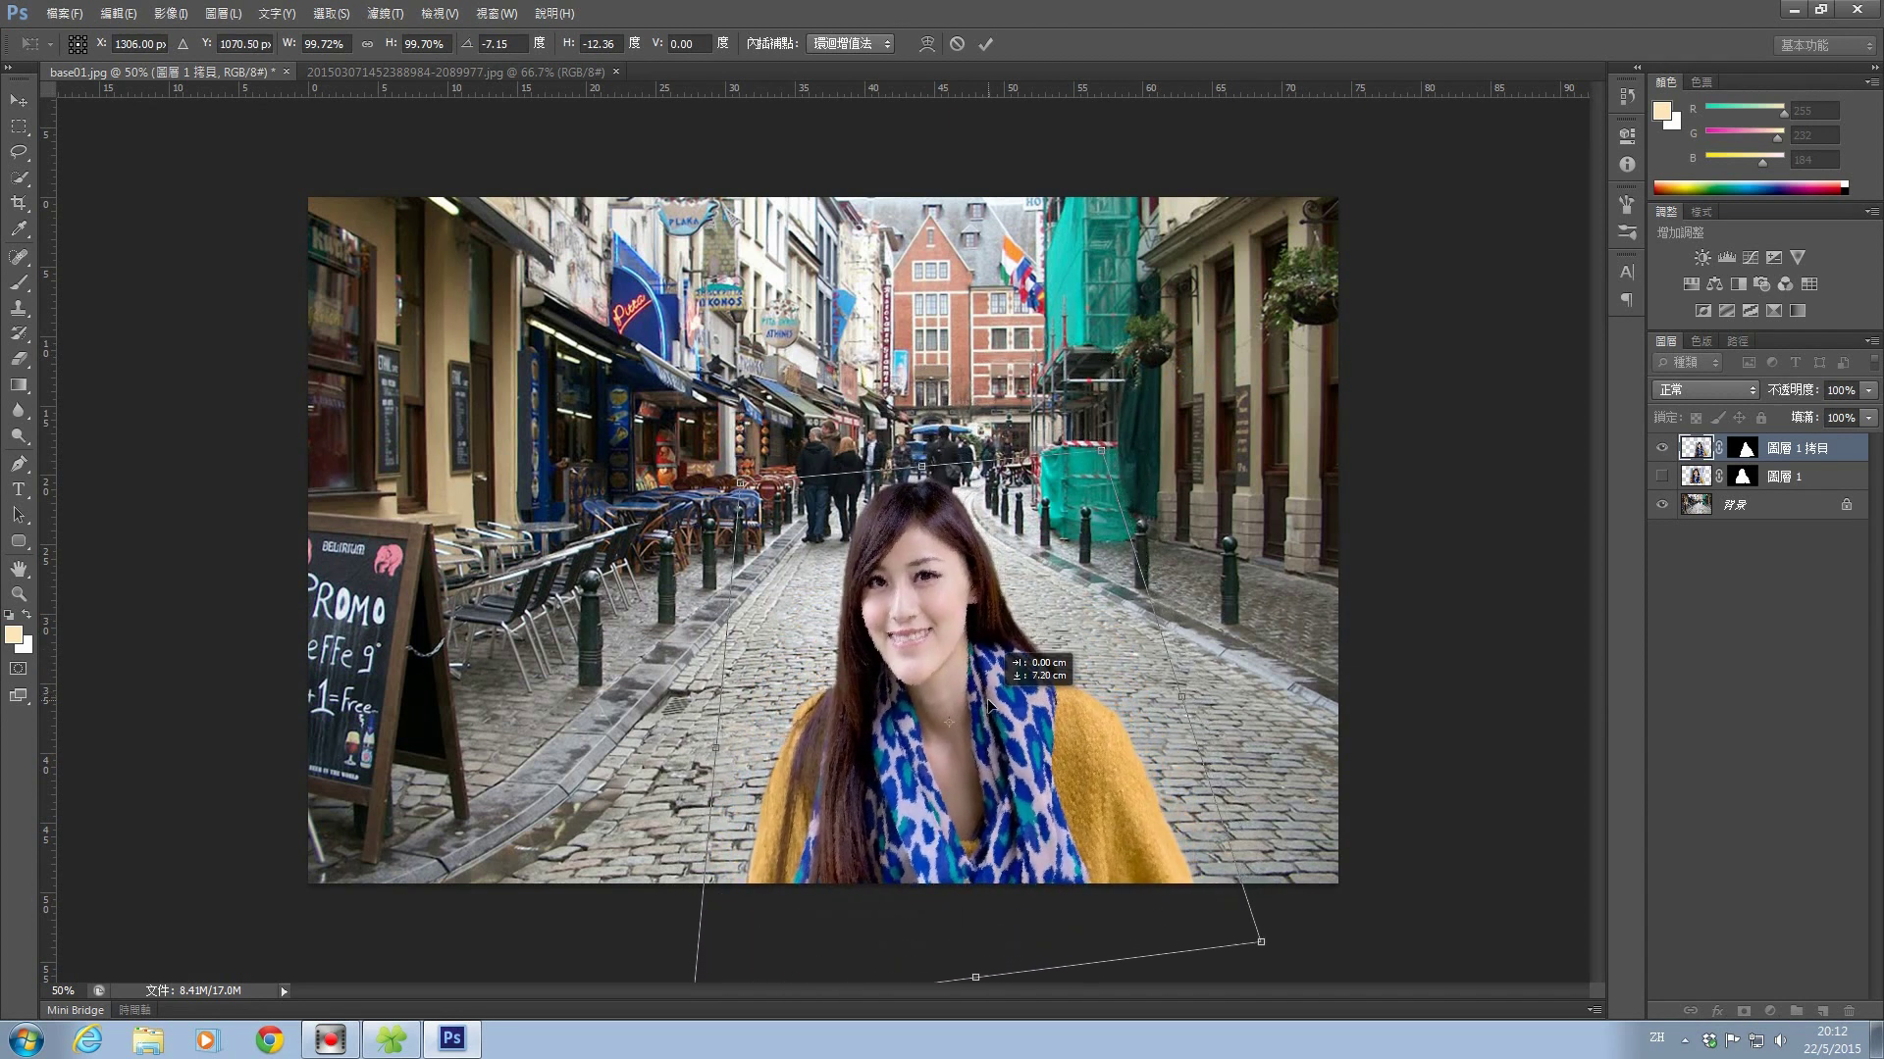
mouse_move(986, 711)
left_mouse_down()
mouse_move(1003, 736)
mouse_move(991, 660)
mouse_move(980, 701)
left_mouse_up()
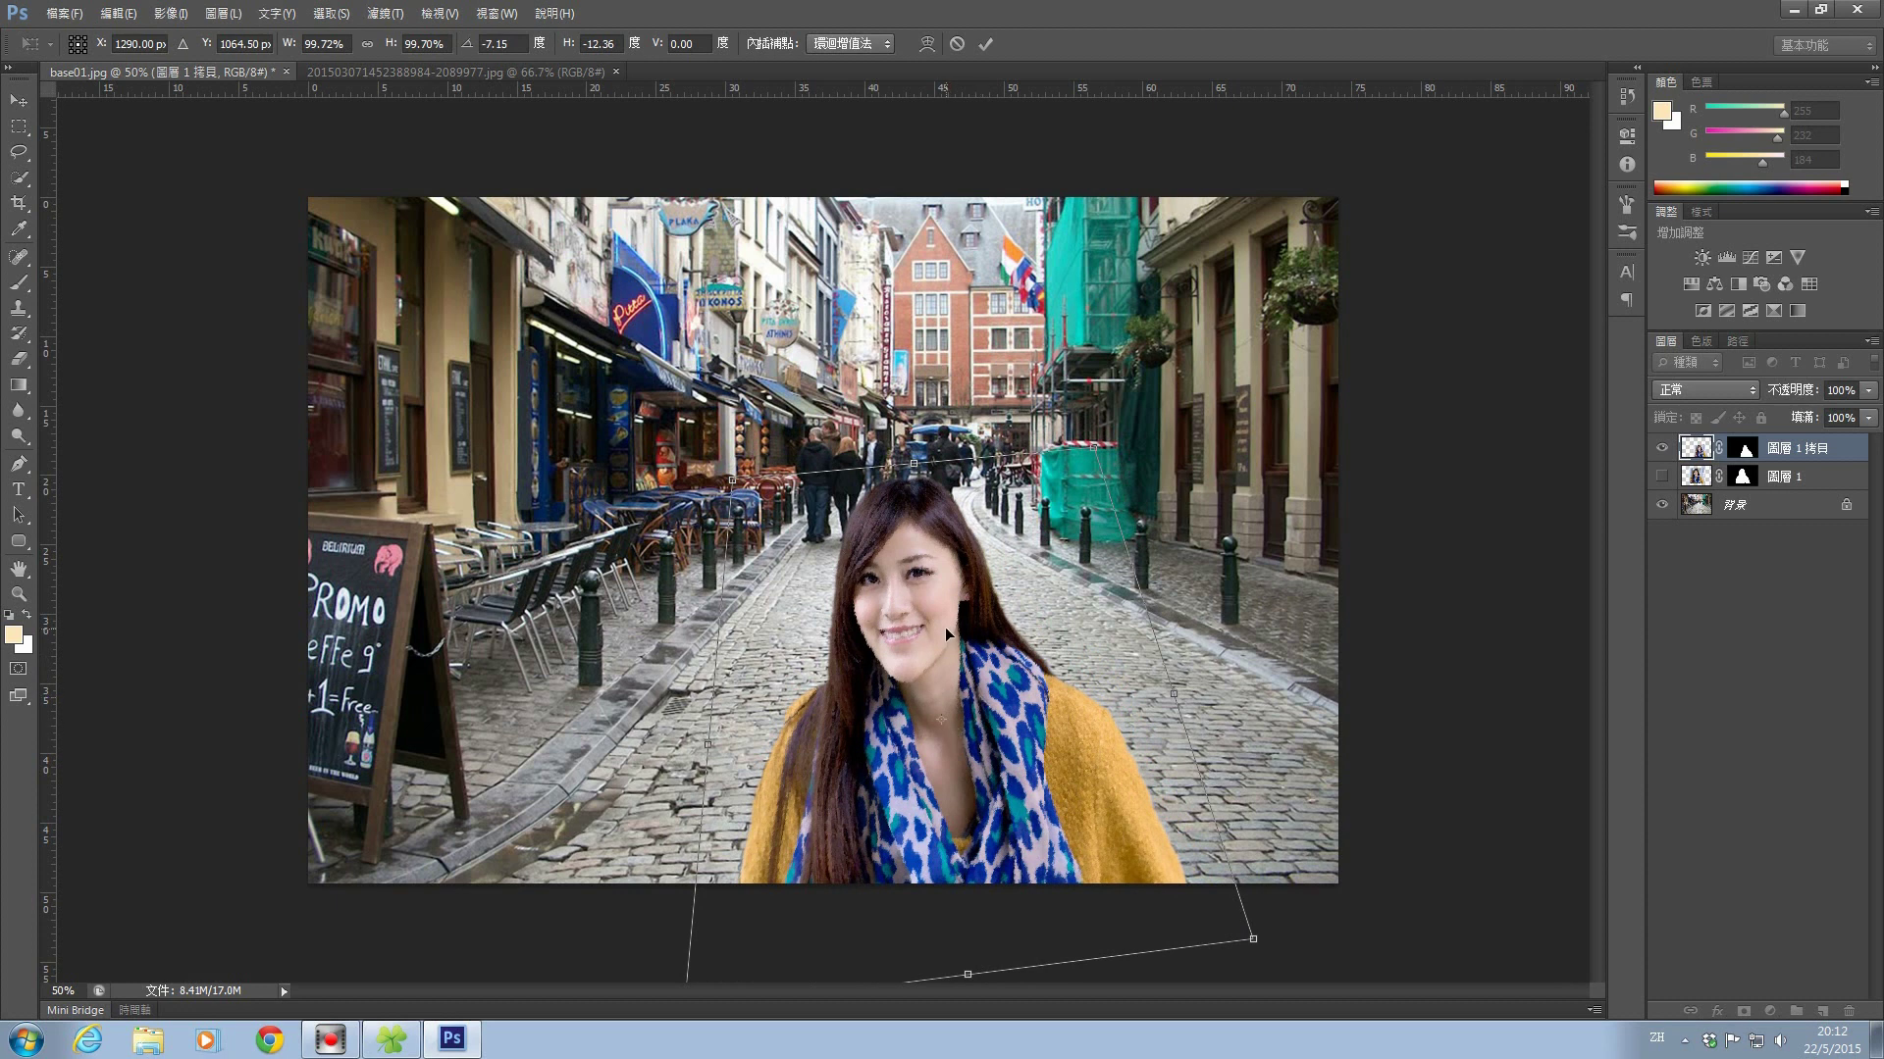
mouse_move(940, 616)
left_mouse_down()
mouse_move(950, 667)
mouse_move(940, 618)
left_mouse_up()
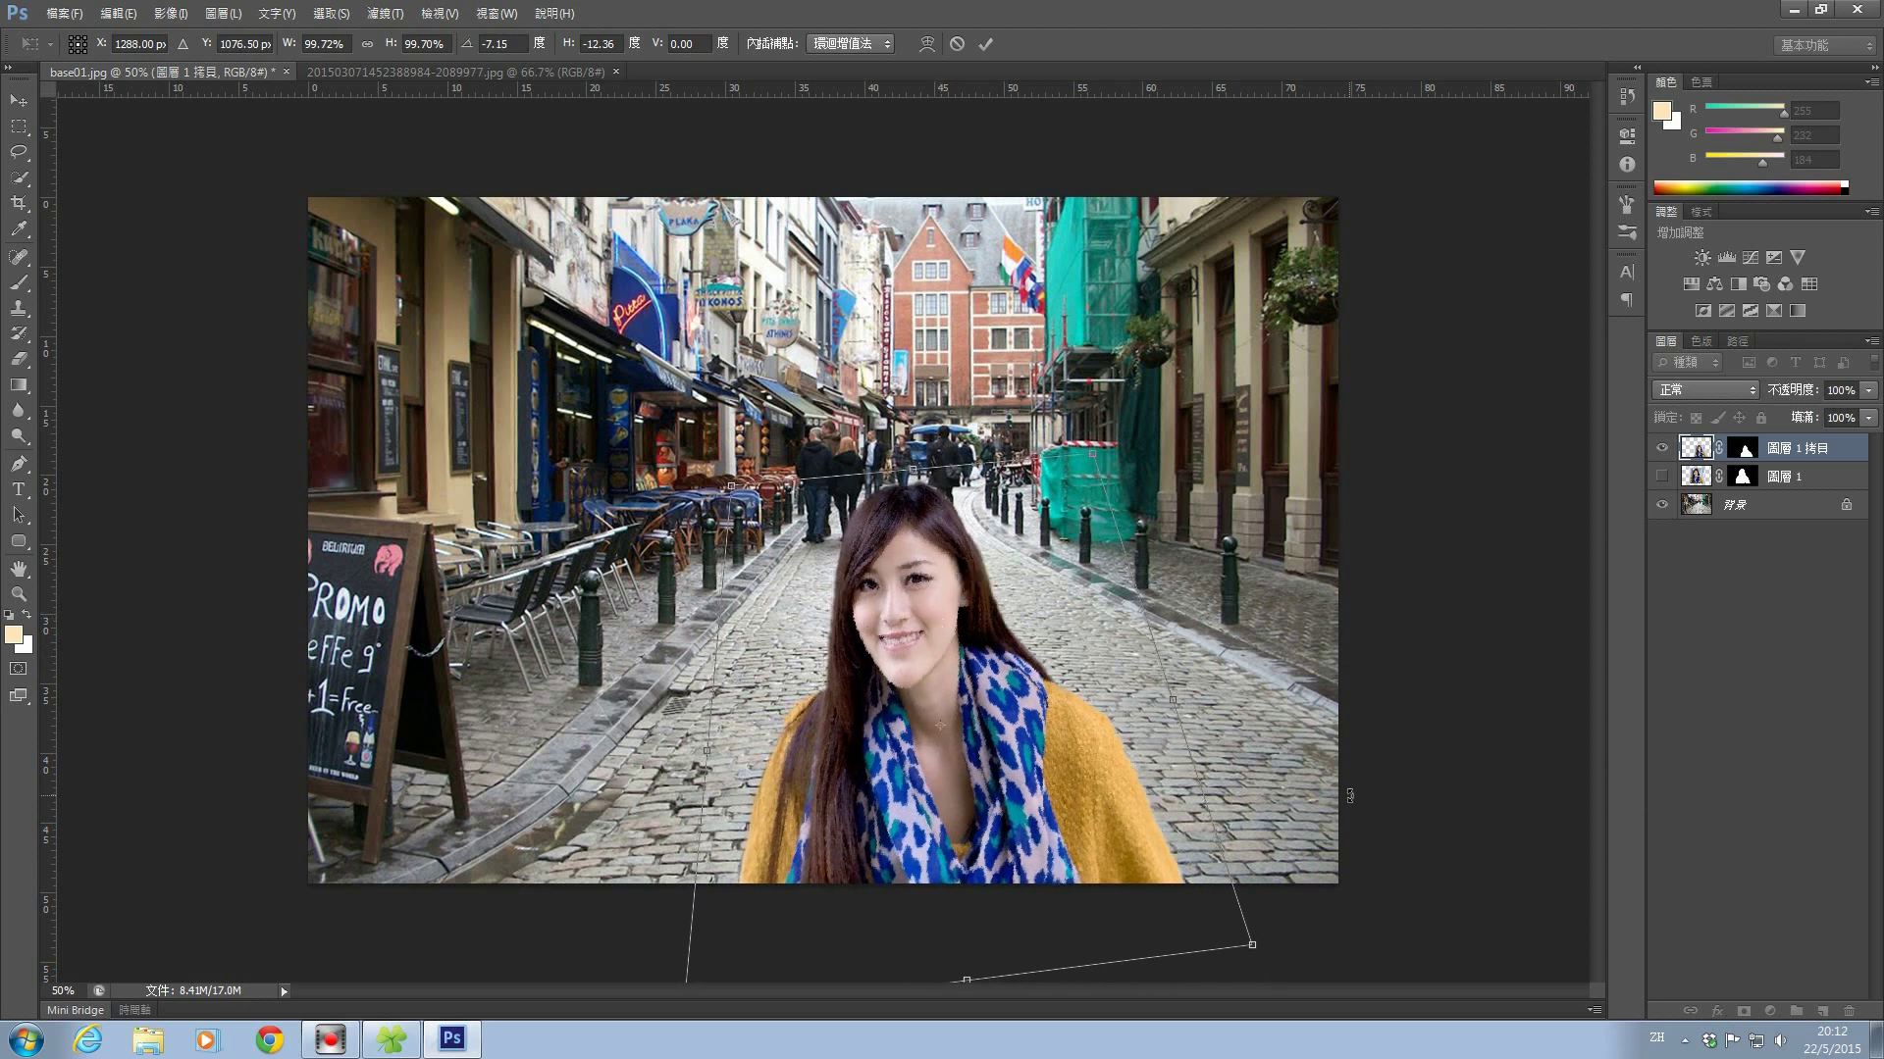
left_click(132, 15)
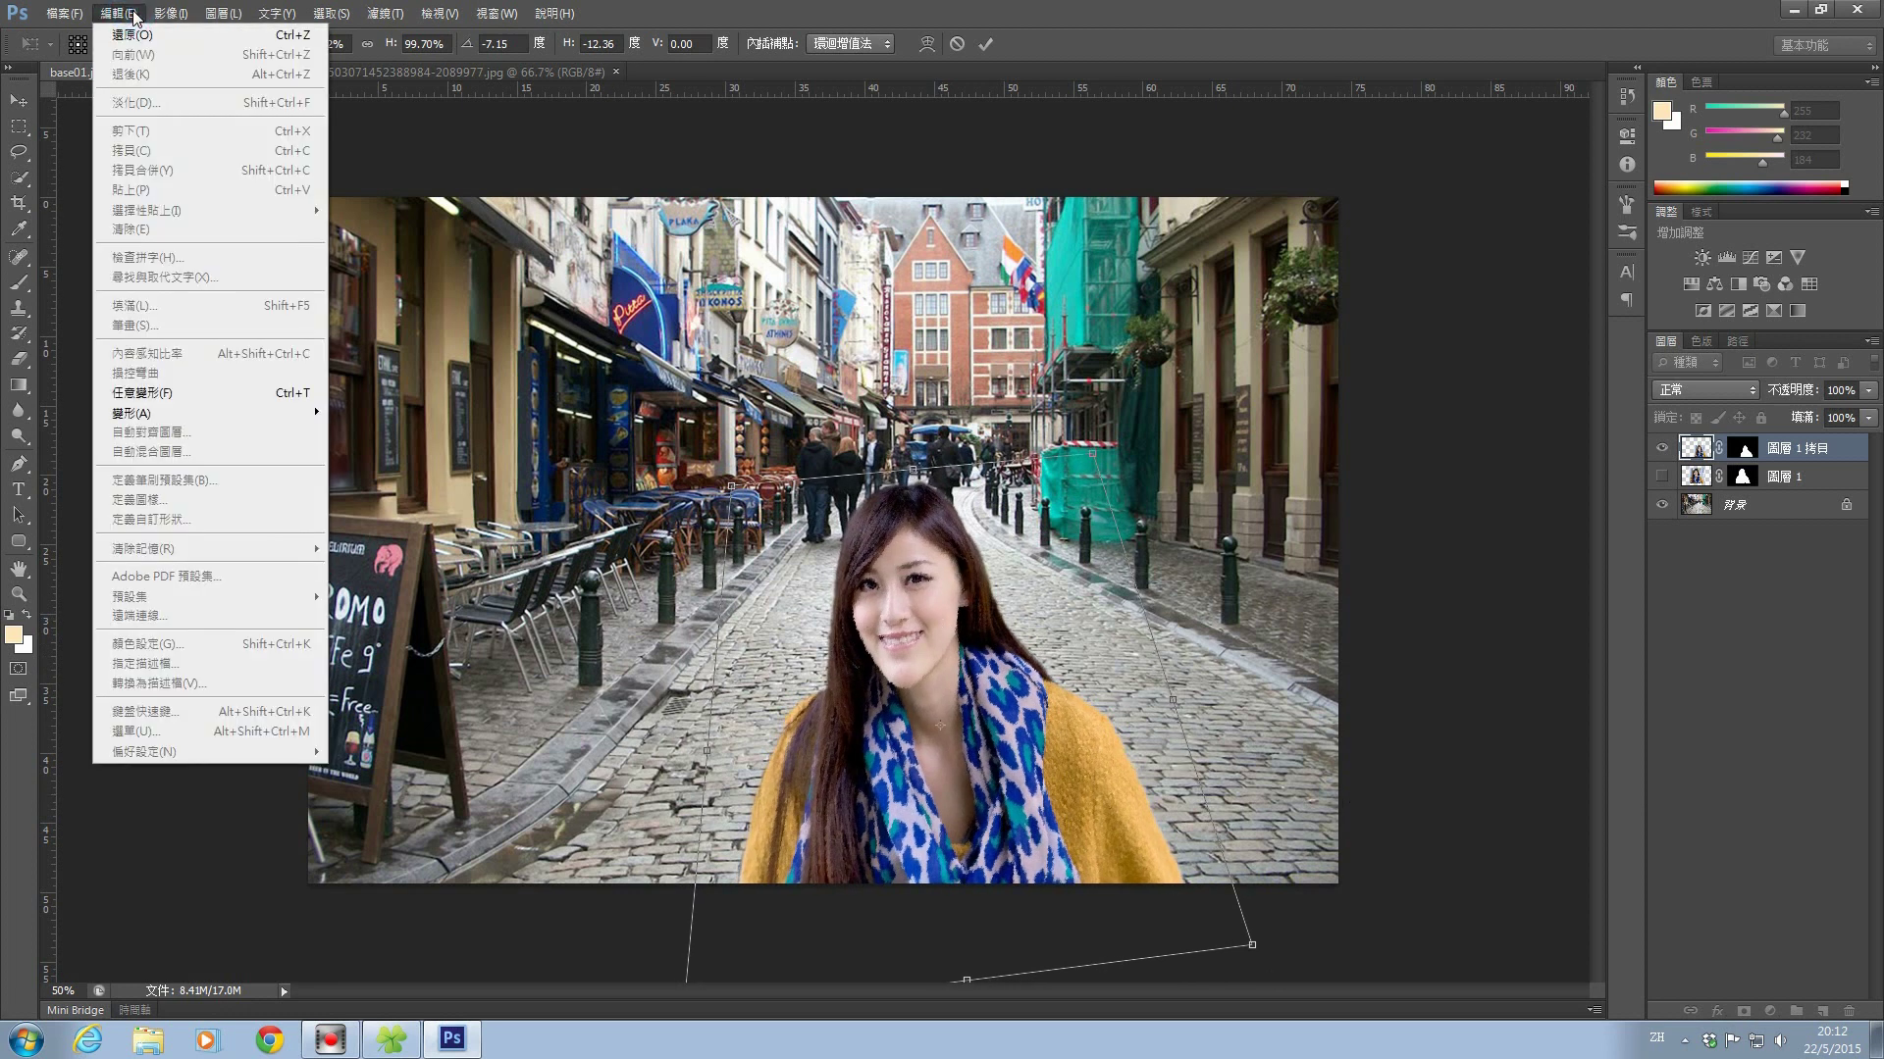
mouse_move(206, 412)
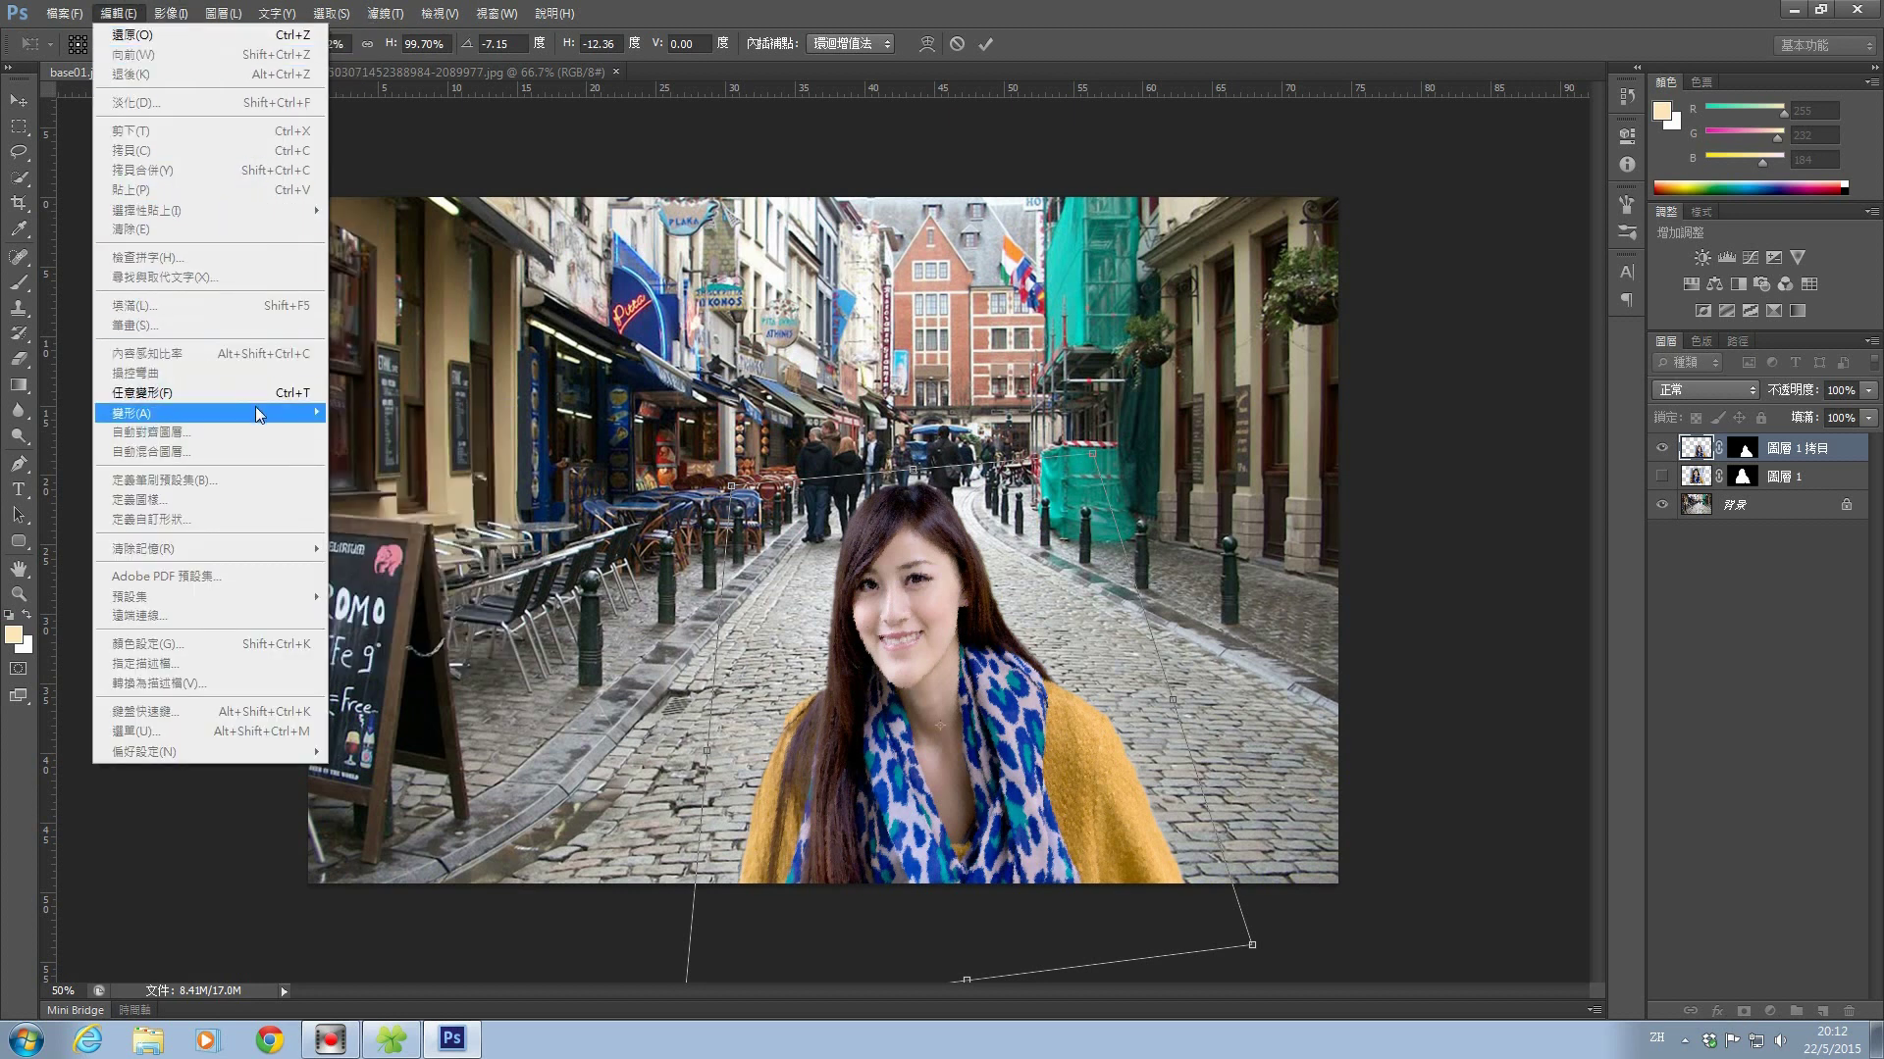
Drag the bottom-right handle outward to widen her lower right, then commit the transform
left_click(361, 479)
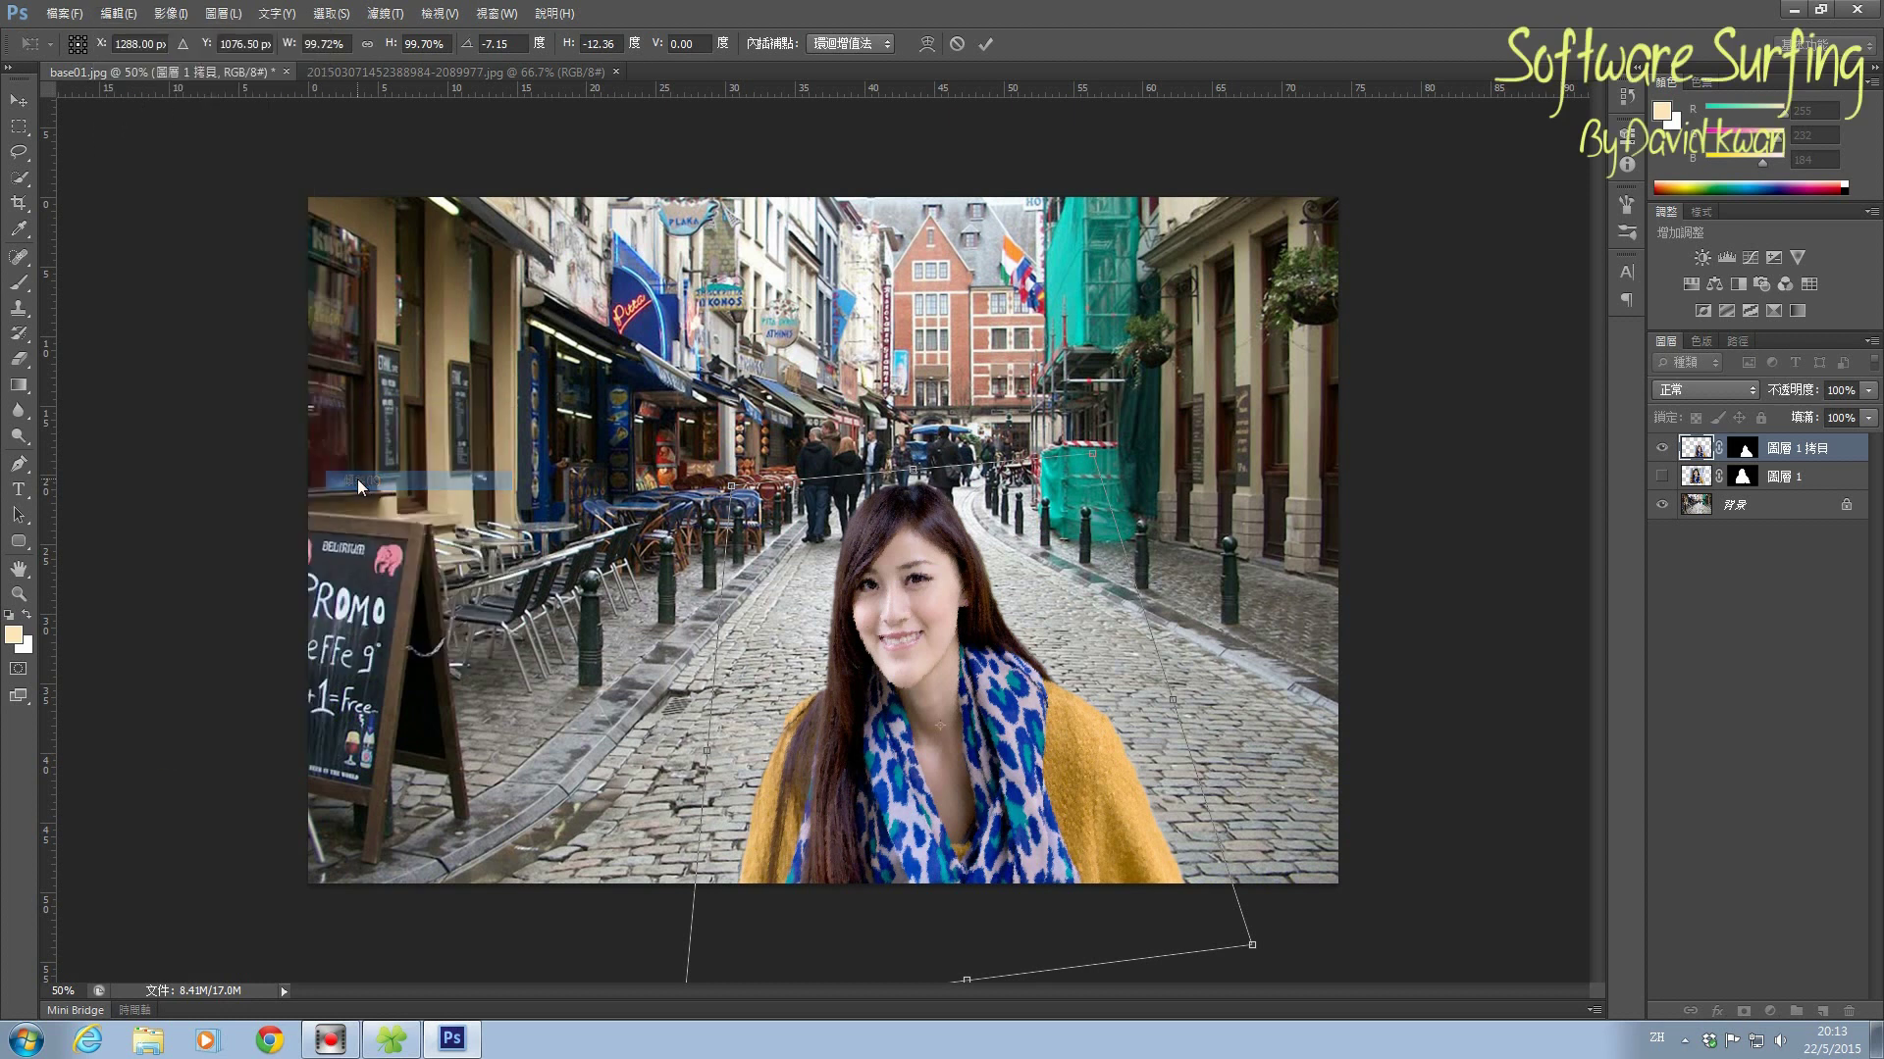
left_click_drag(1258, 954, 1320, 940)
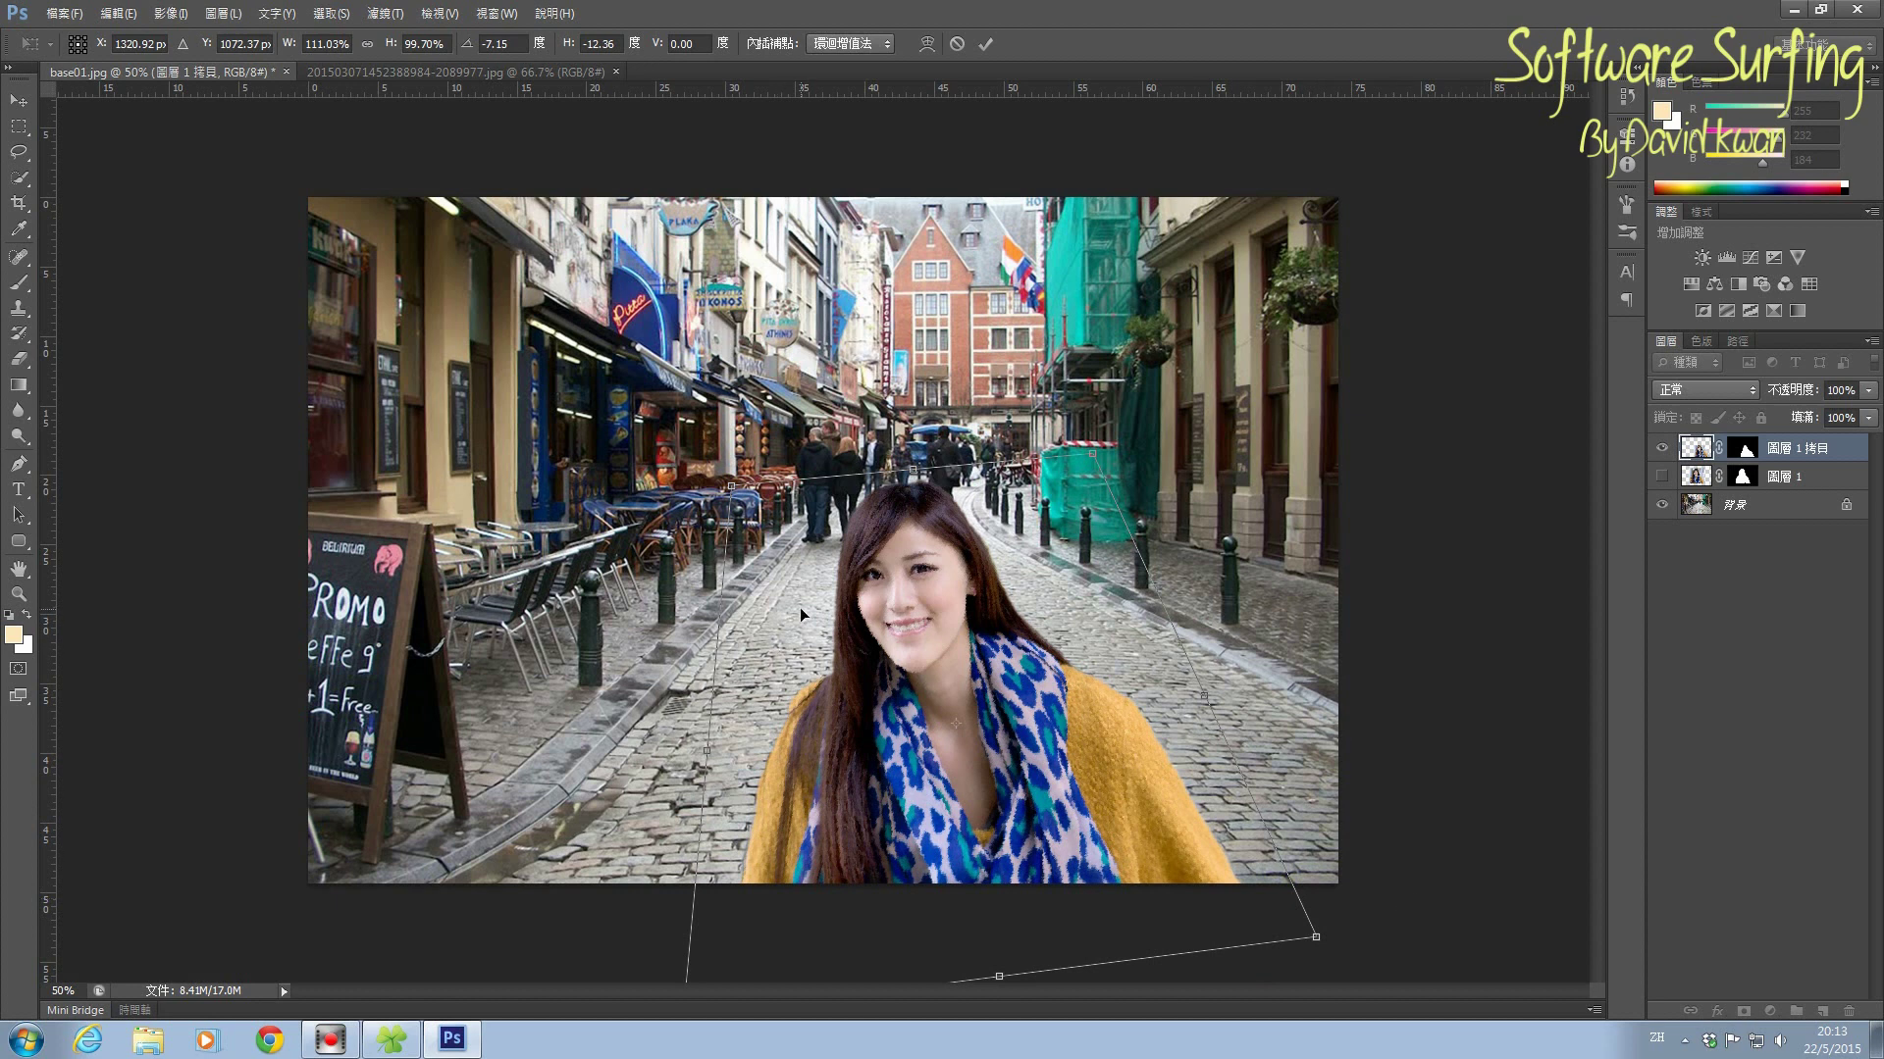
double_click(912, 626)
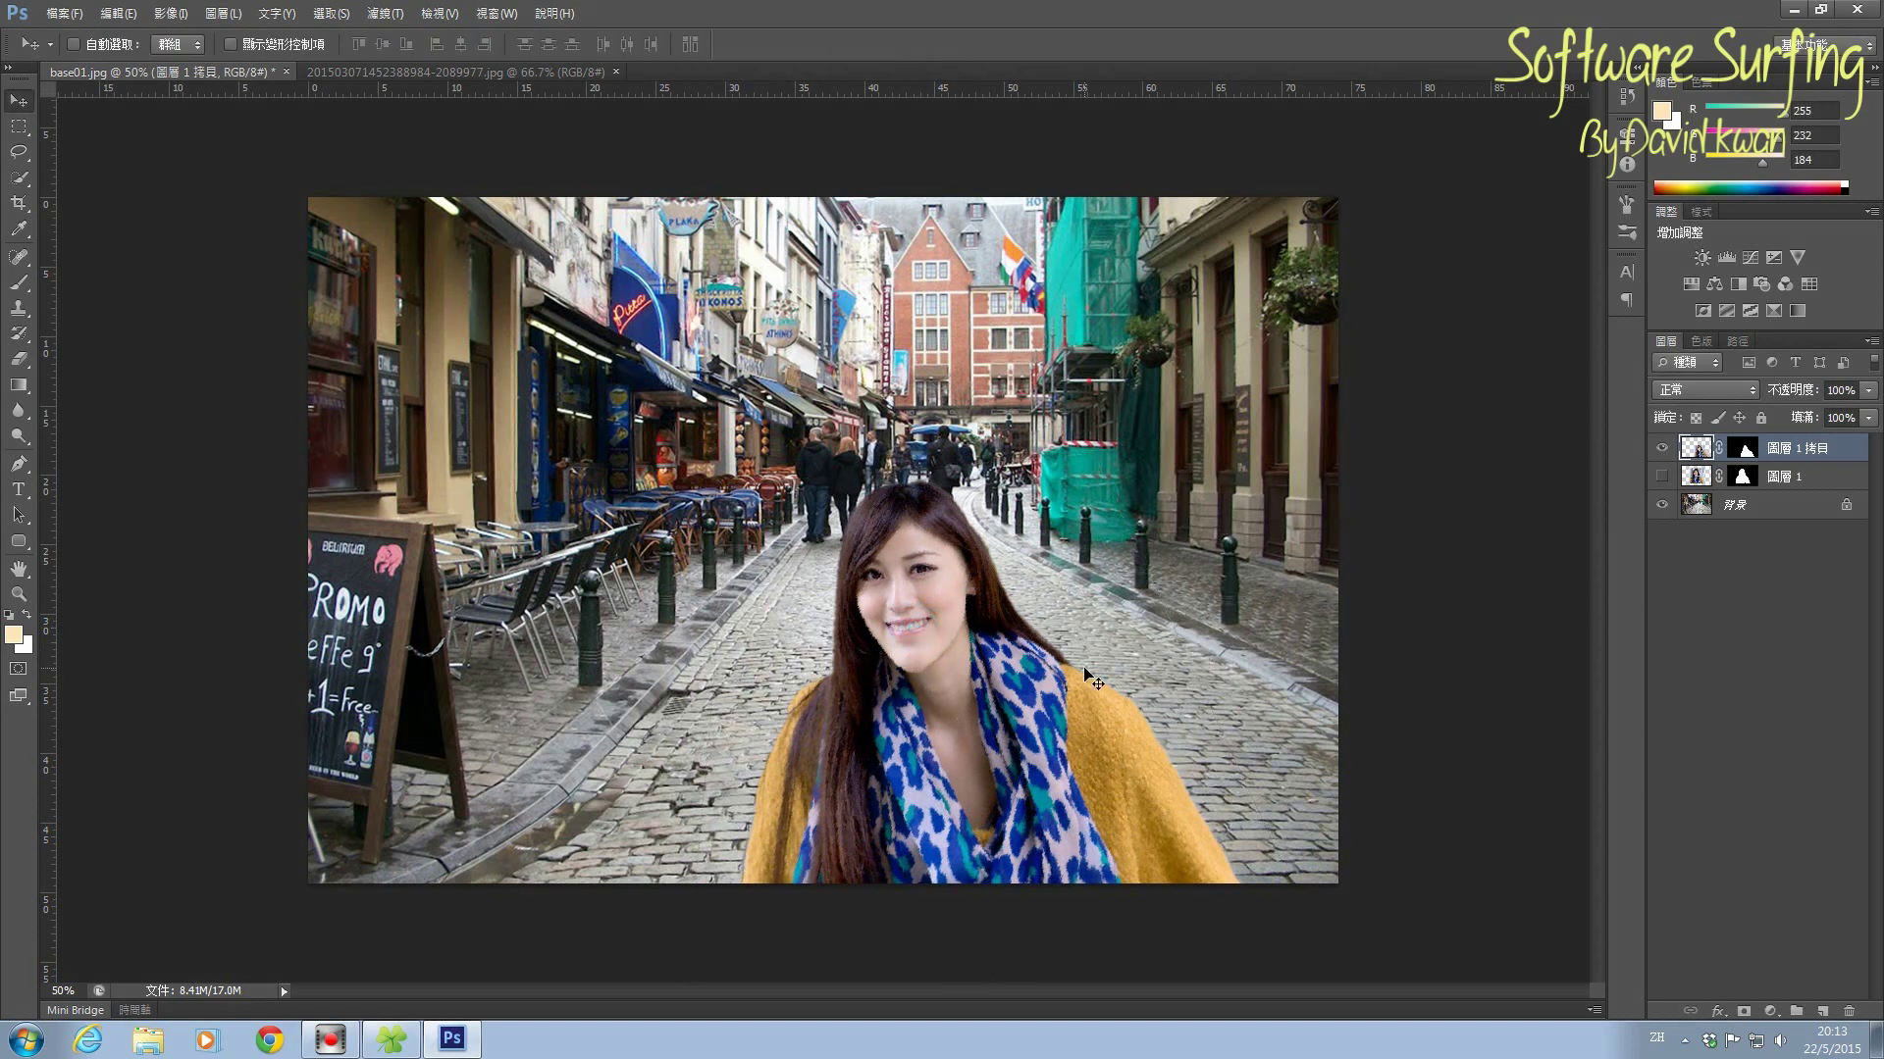
key("ctrl+z")
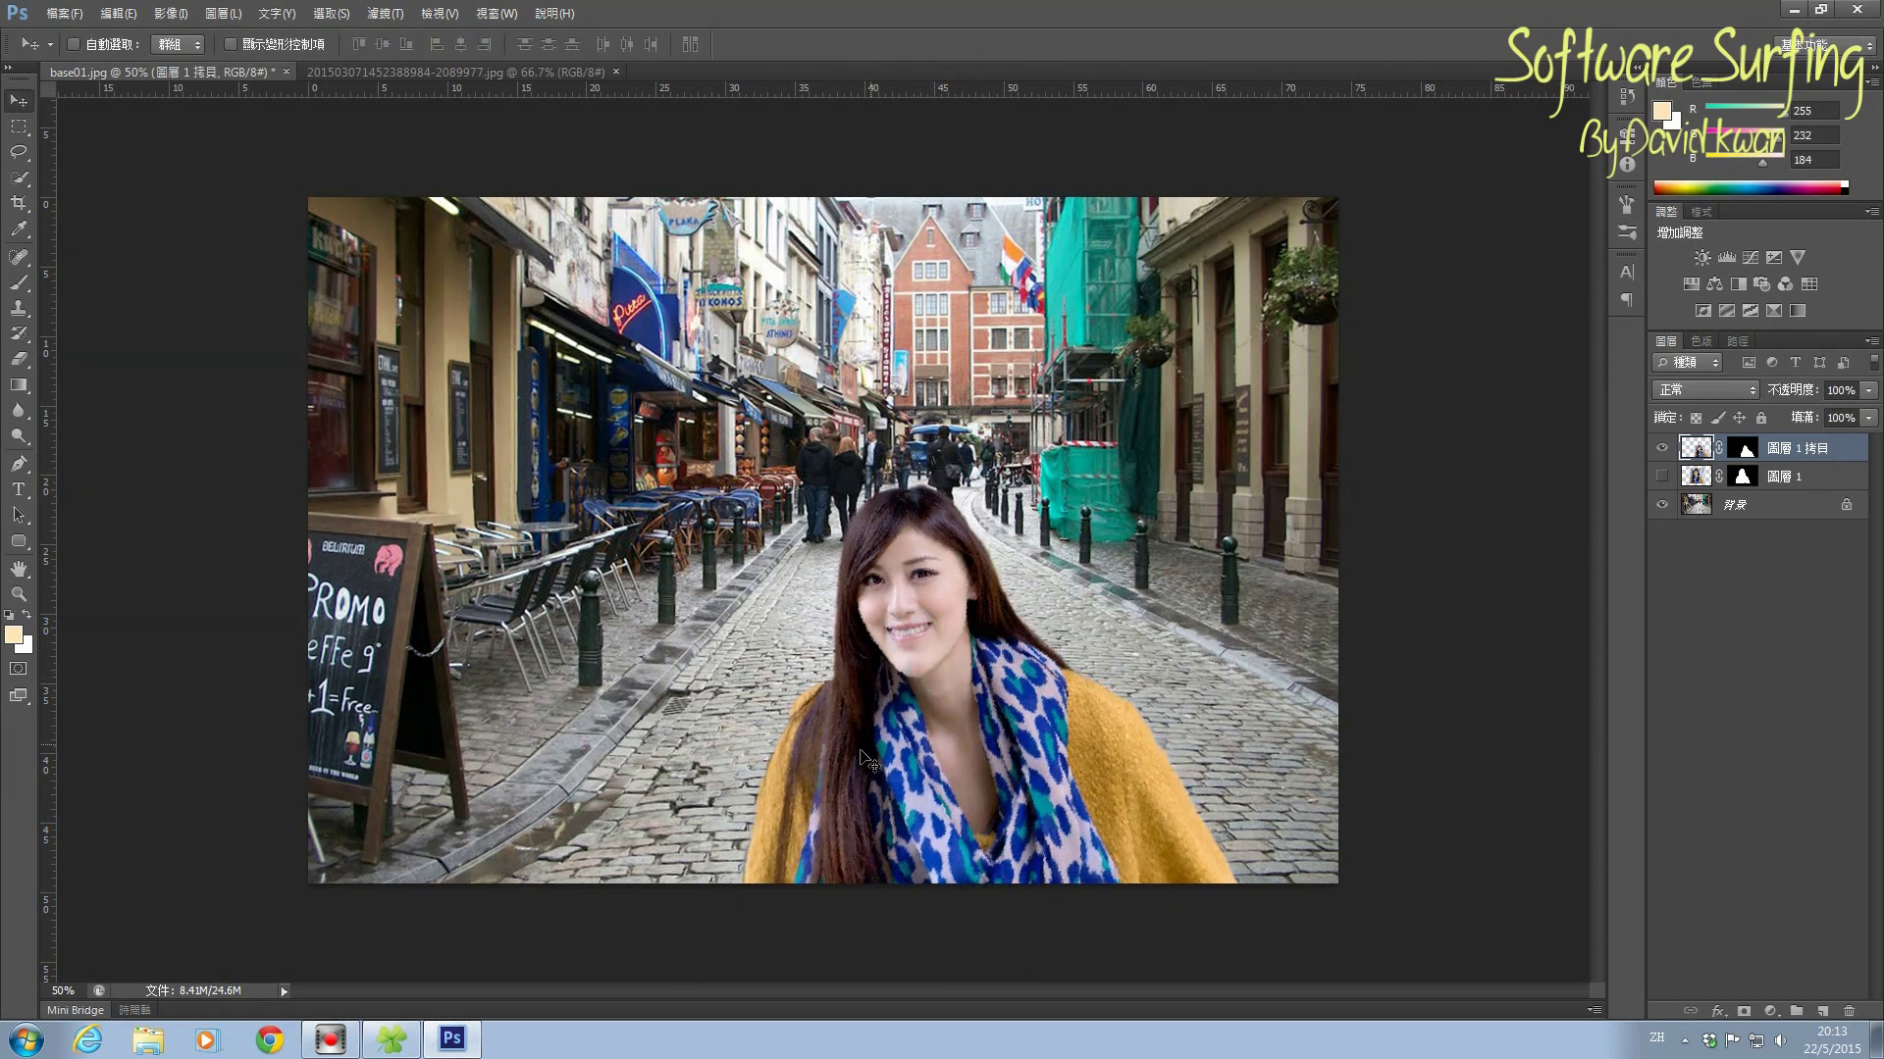
Compare Darken, Color Burn, Linear Burn and Darker Color, then set Multiply (色彩增值)
left_click(1748, 394)
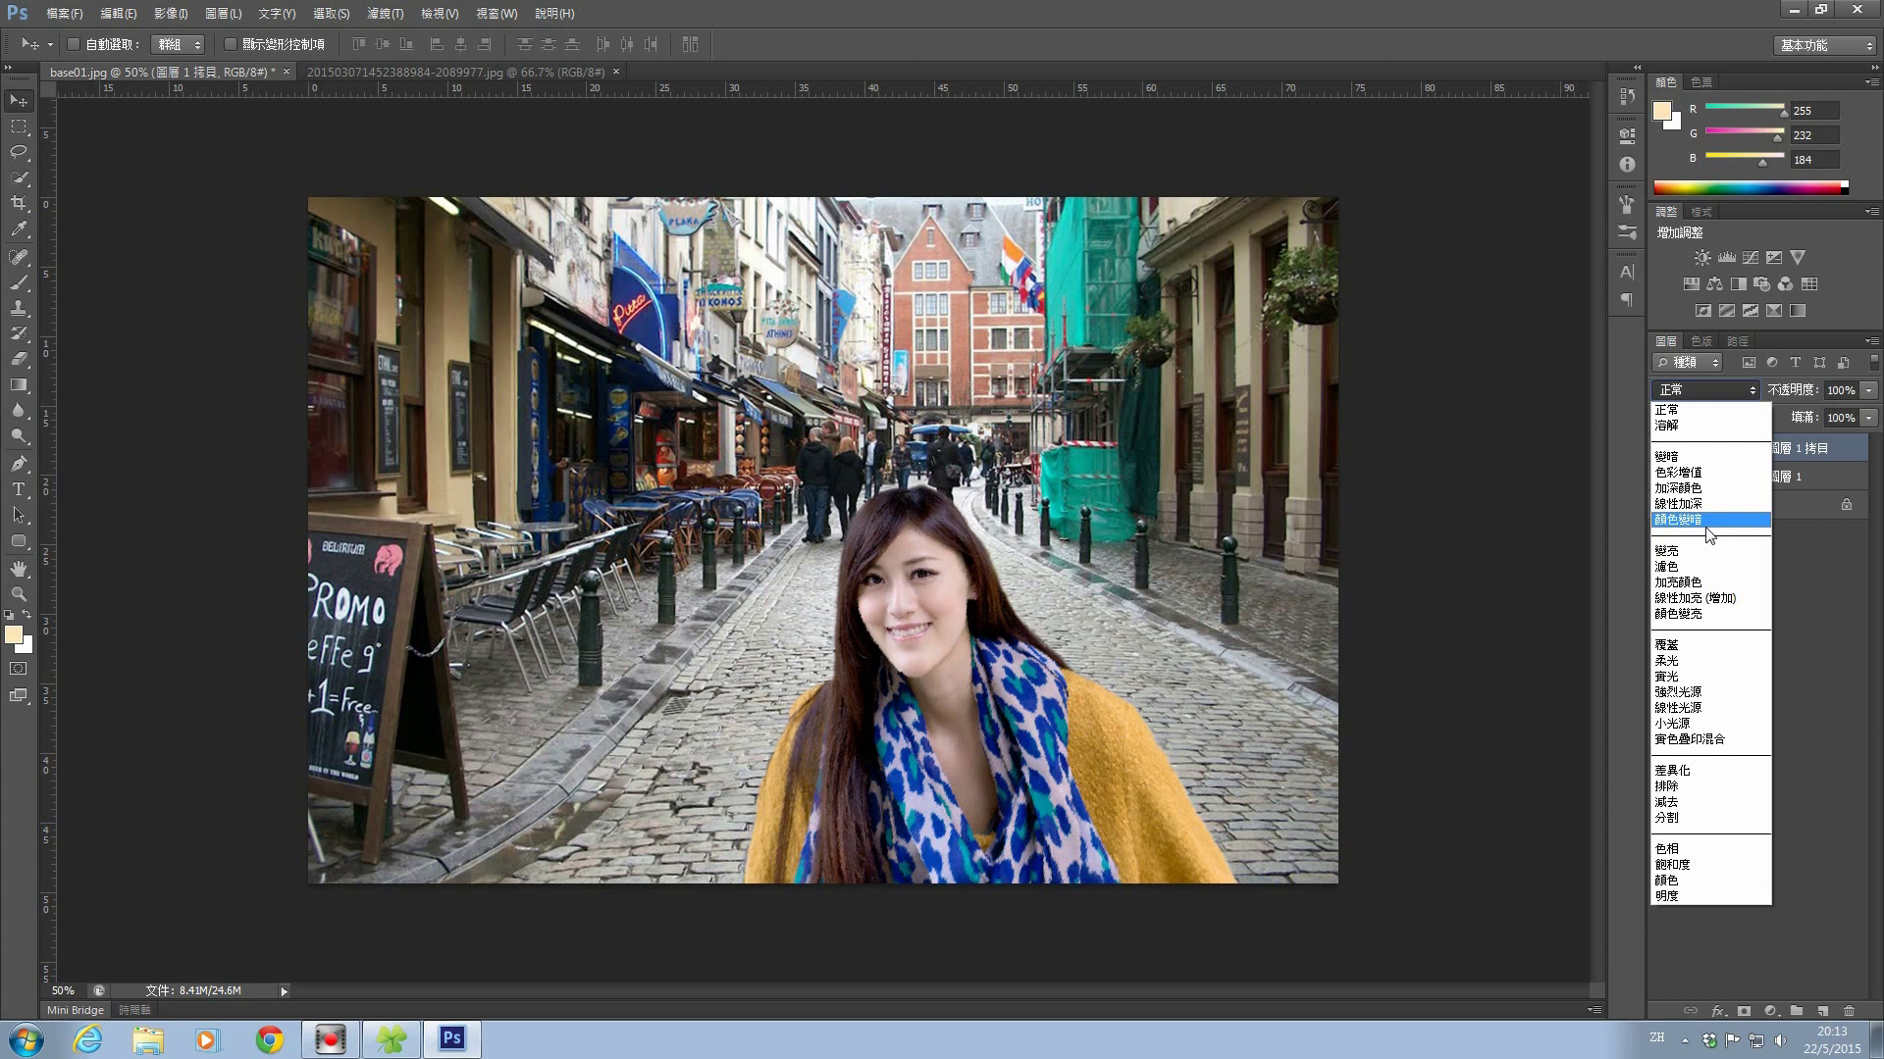
left_click(1705, 457)
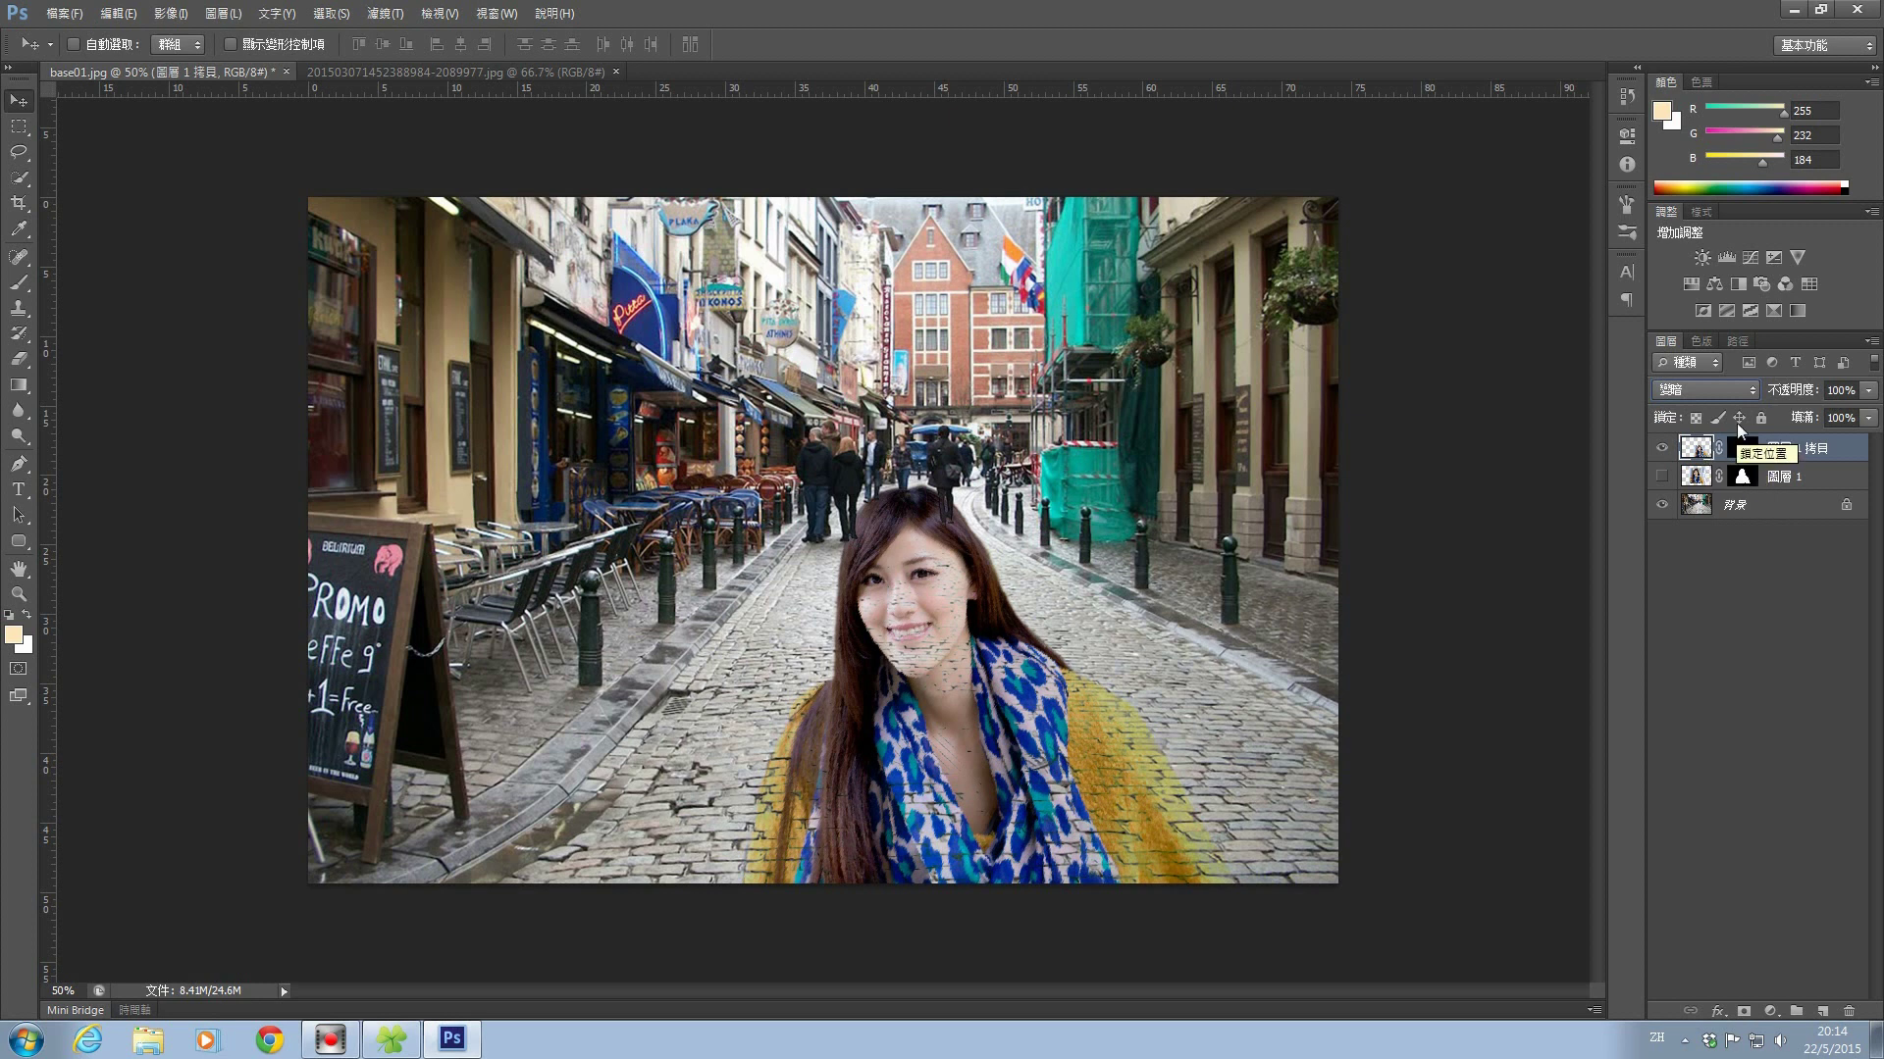
left_click(1750, 390)
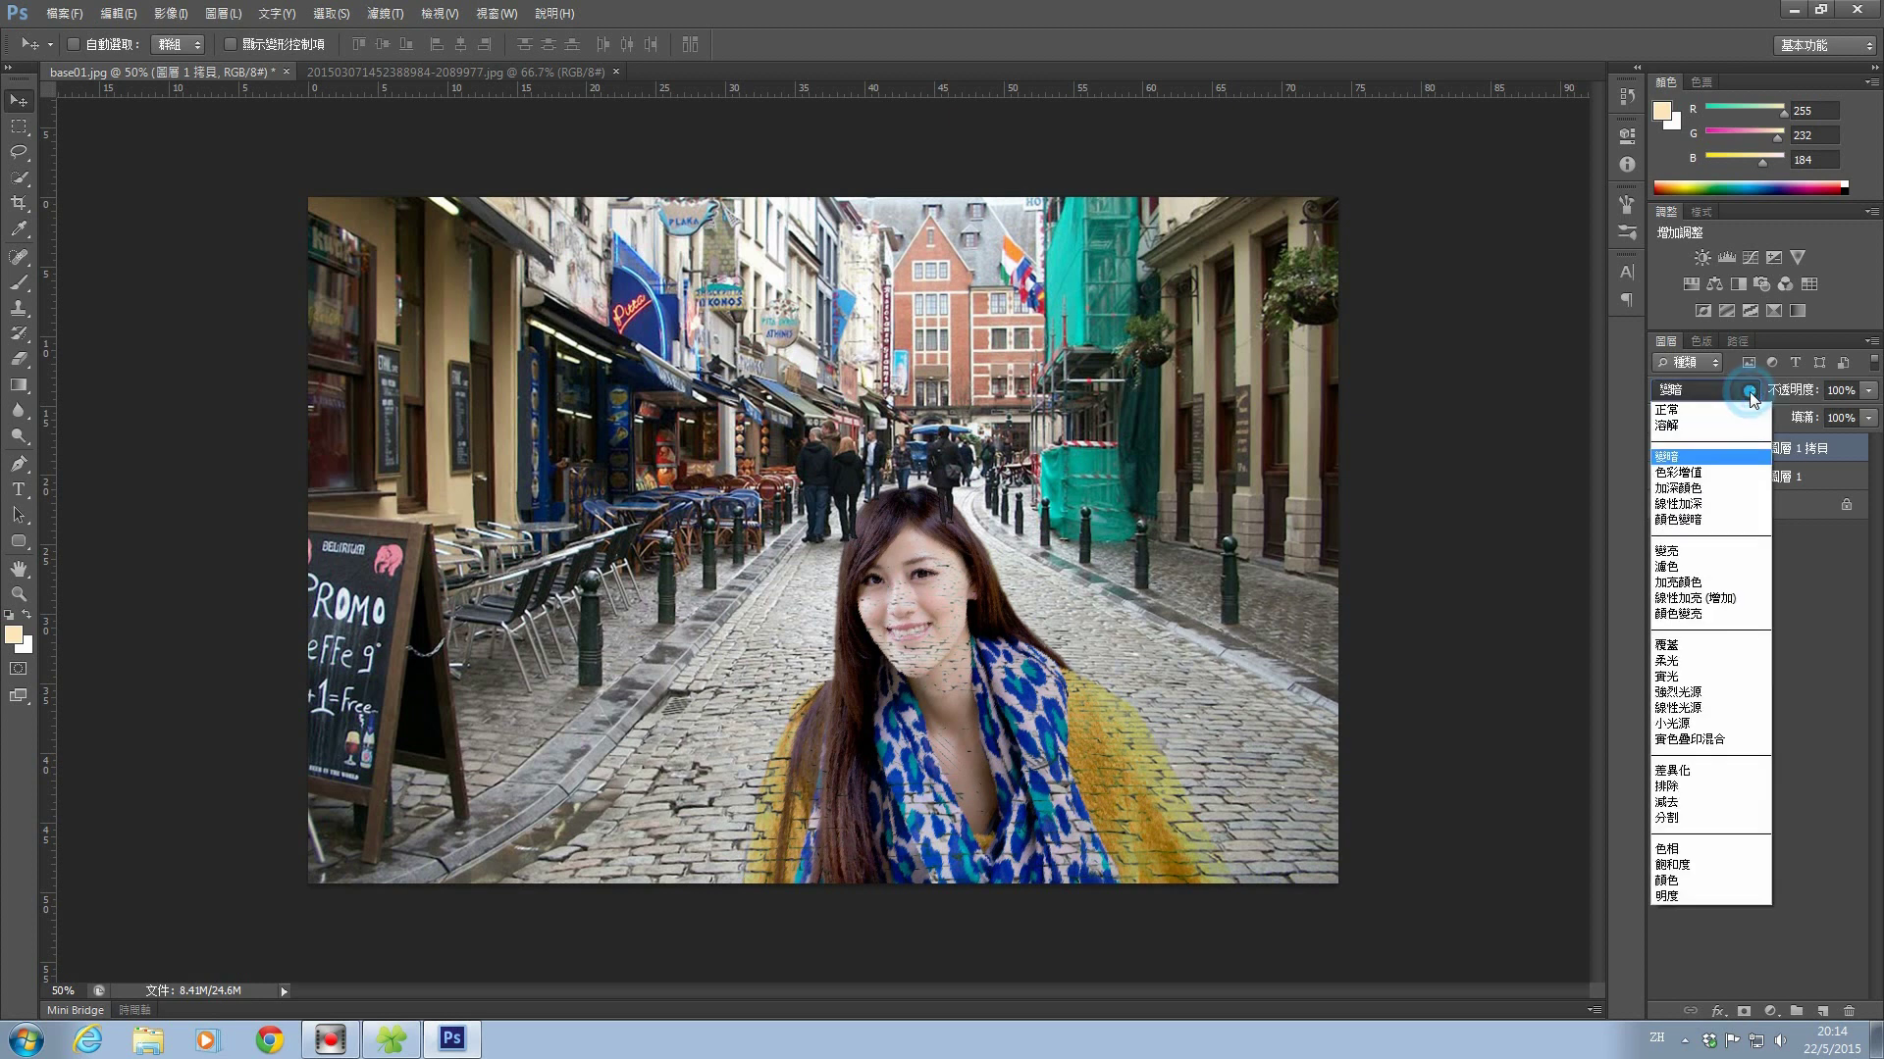
left_click(1725, 474)
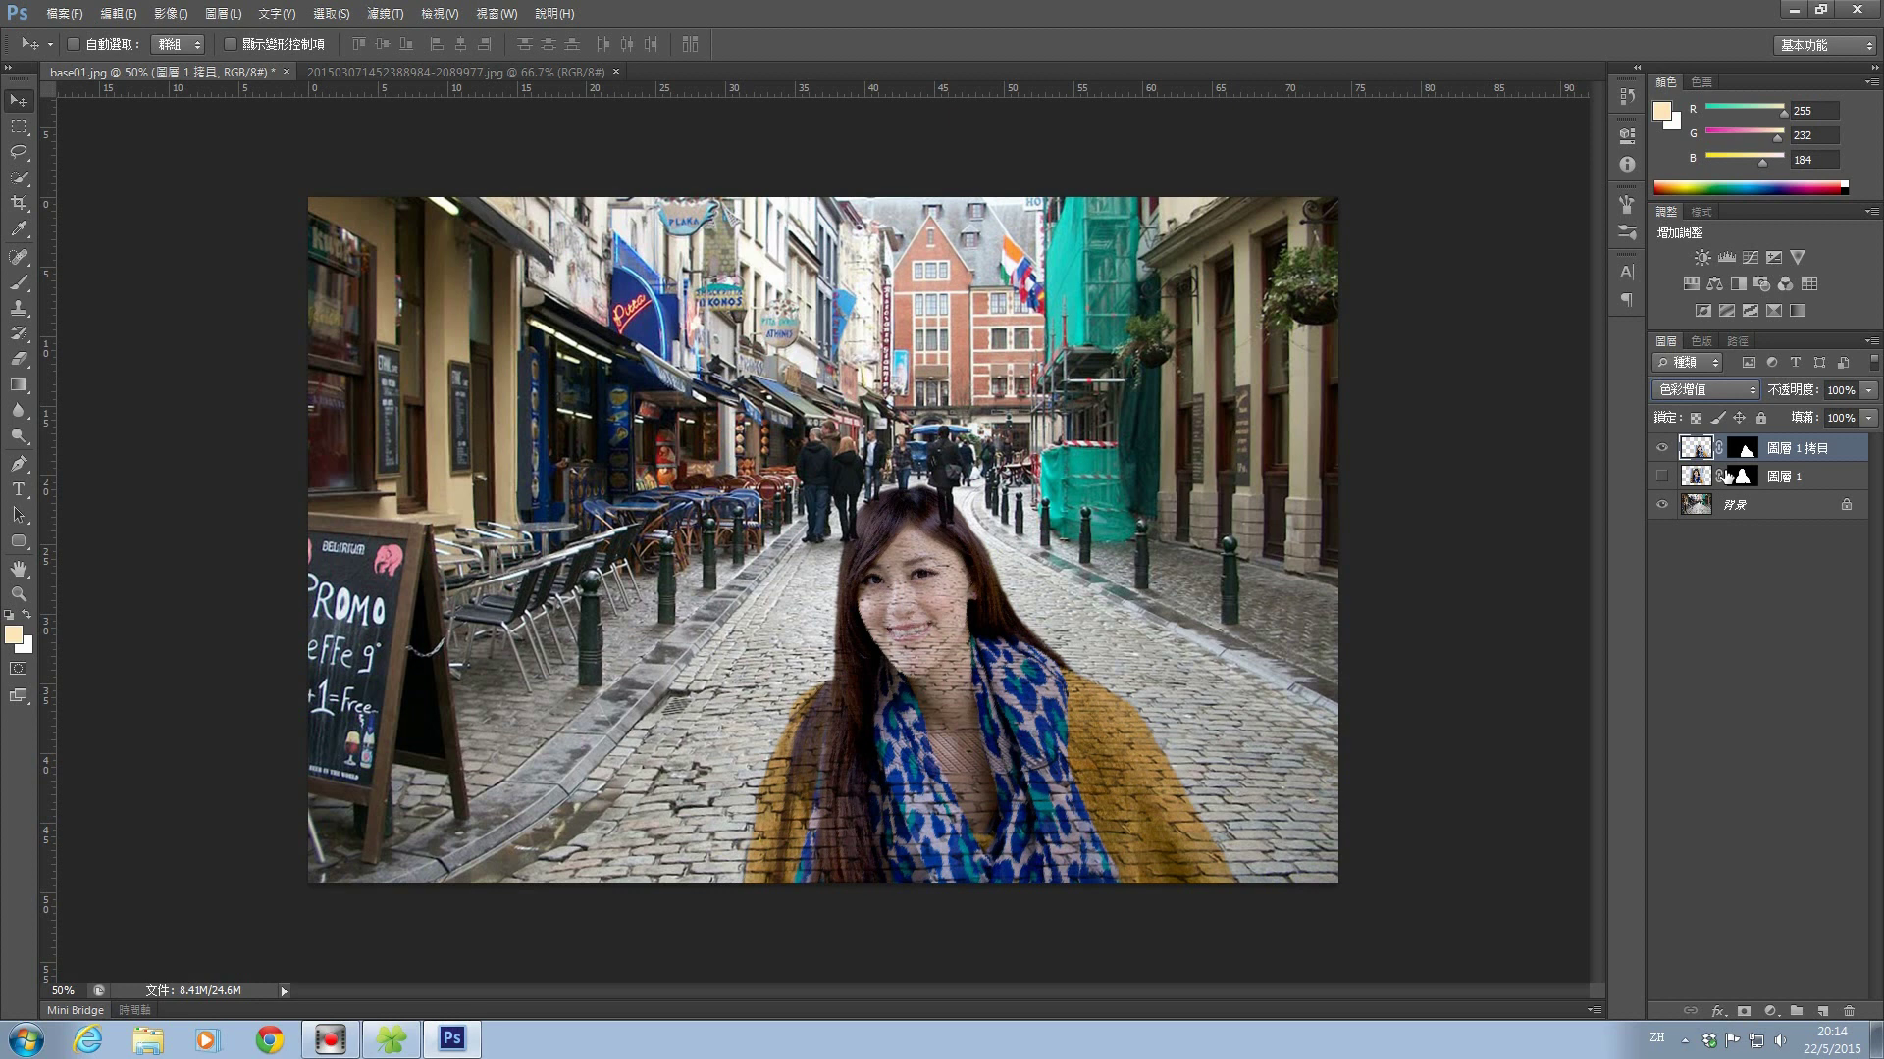
left_click(1745, 391)
left_click(1738, 489)
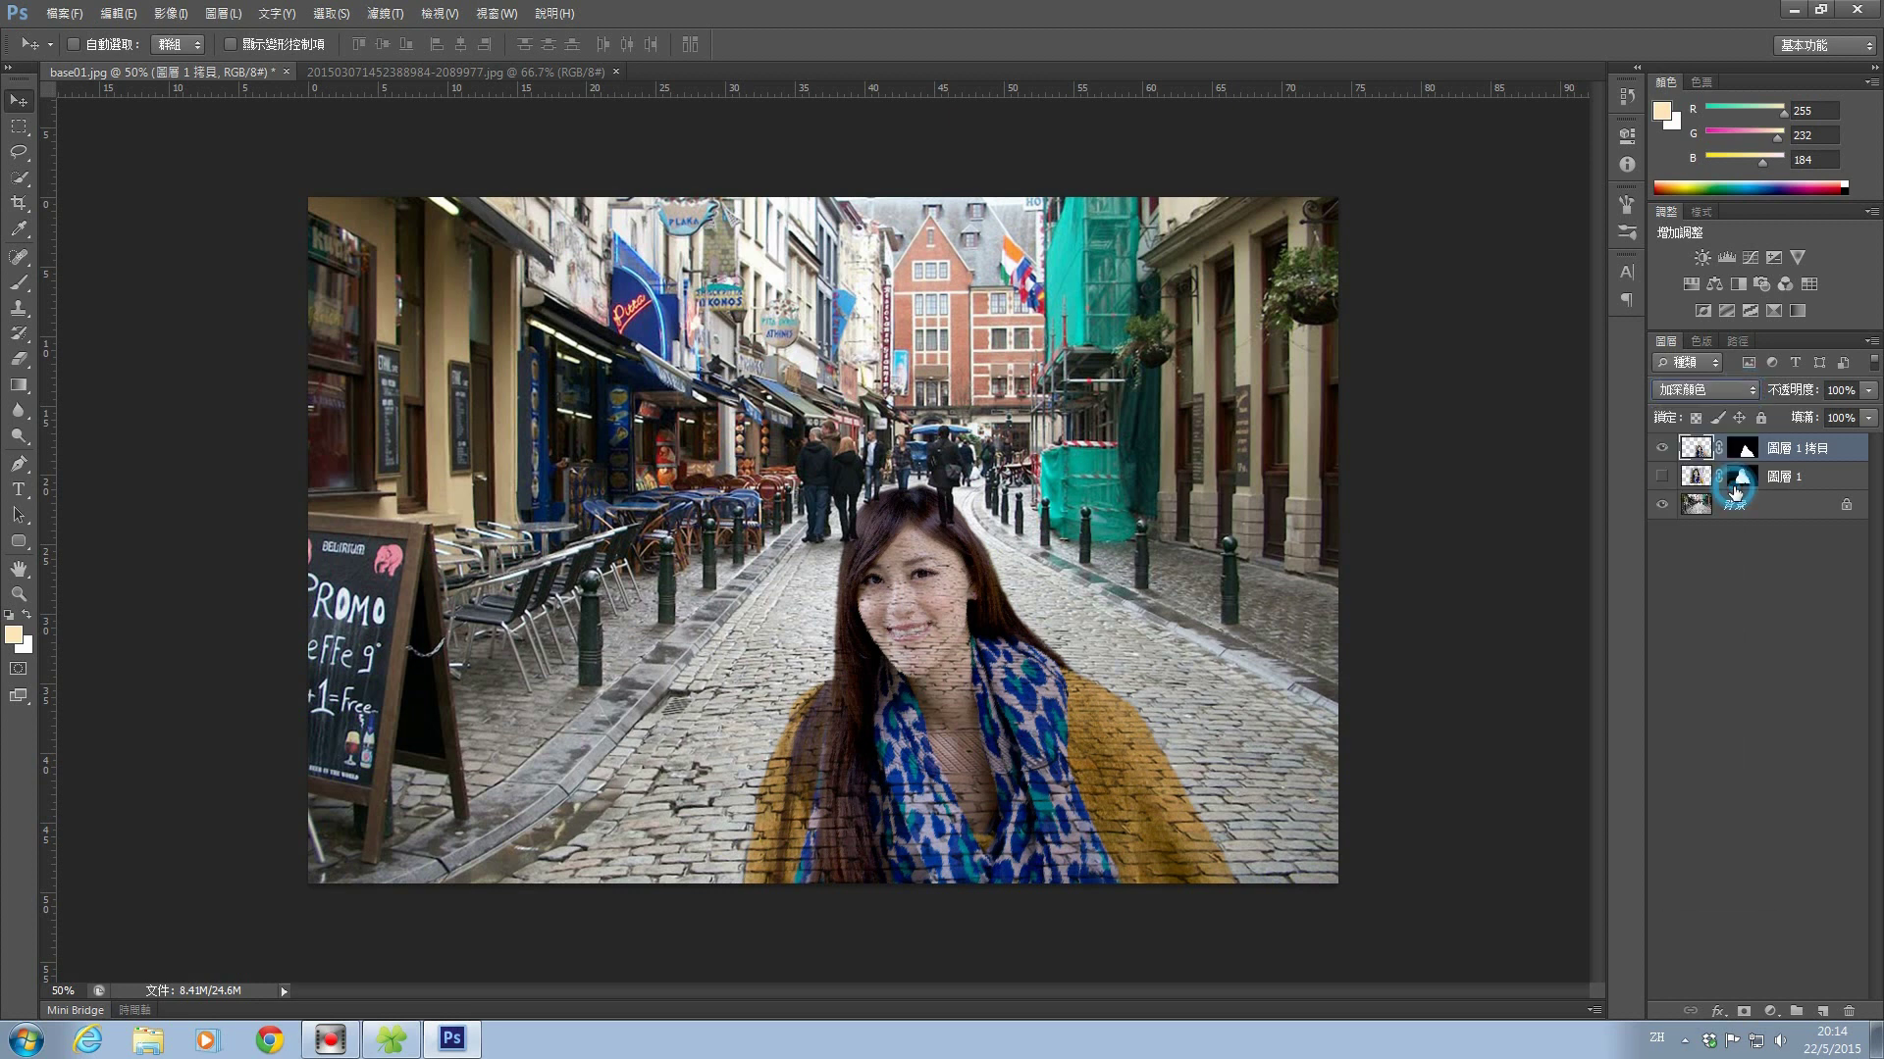
left_click(1746, 390)
left_click(1727, 497)
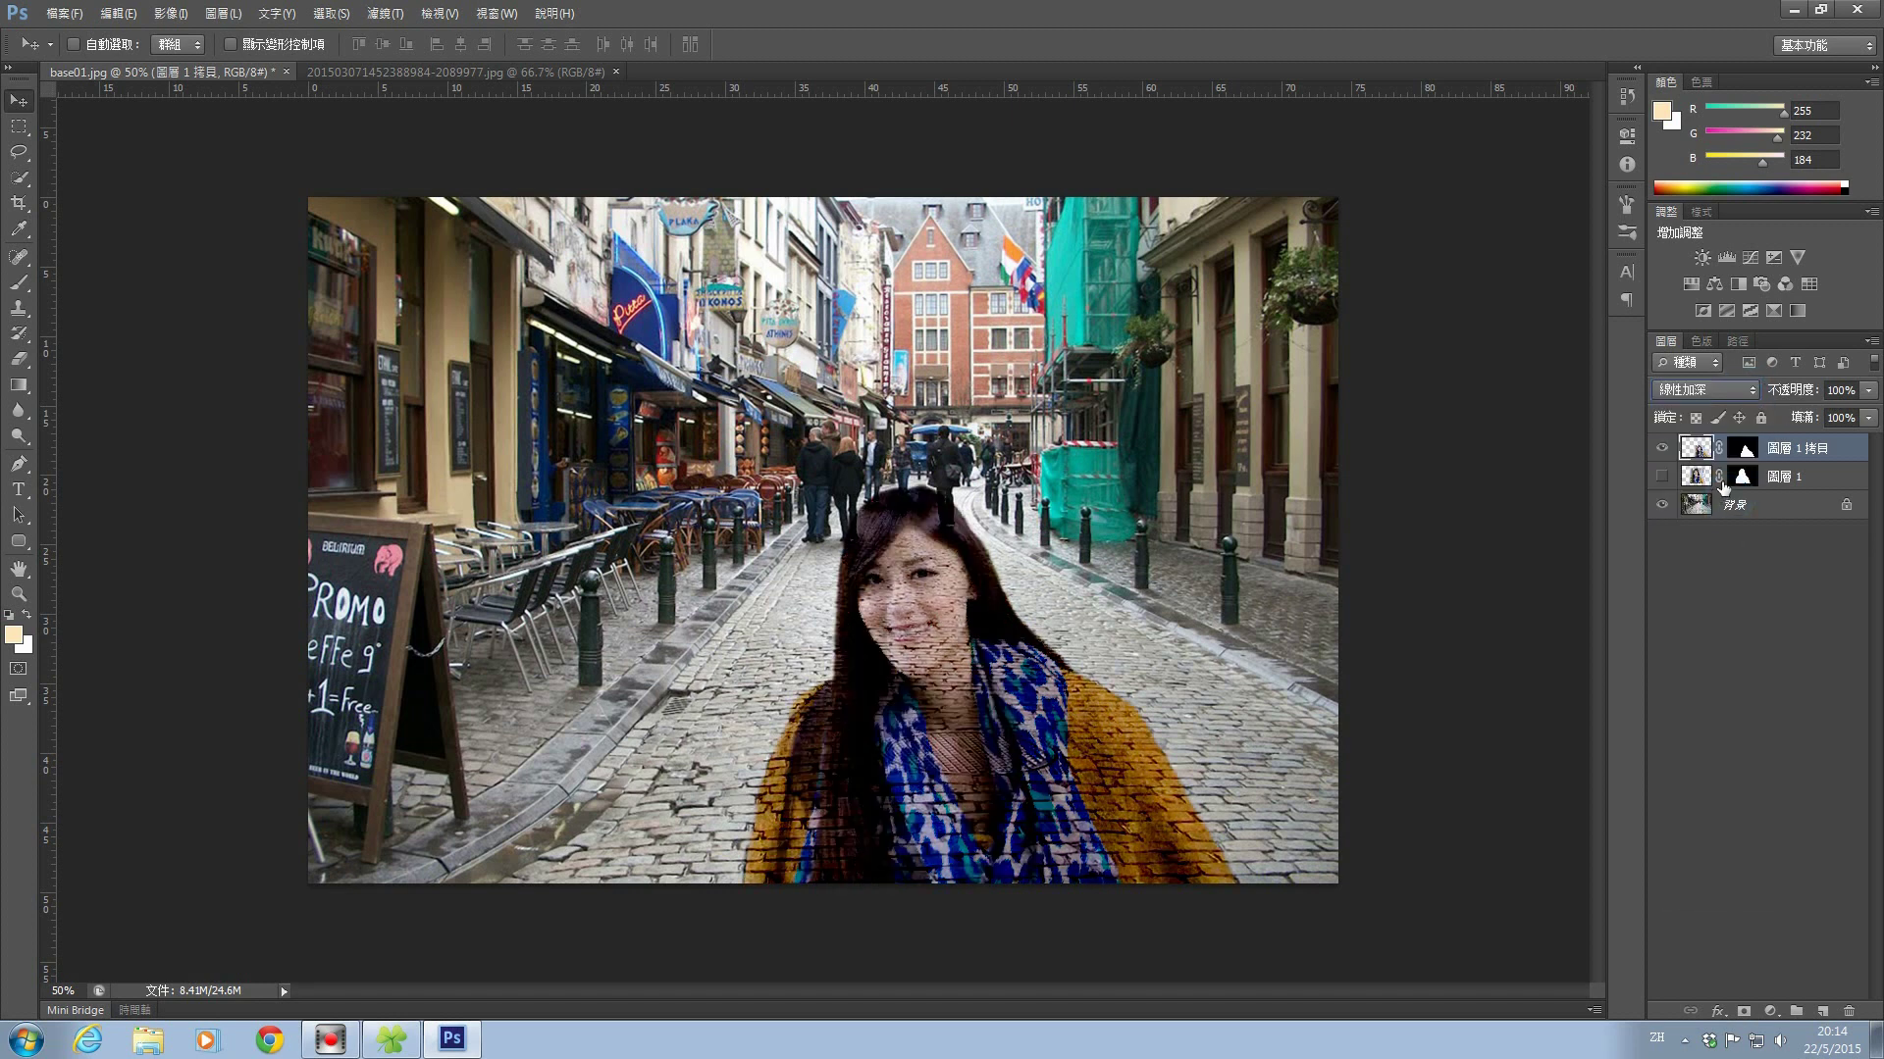
left_click(1741, 391)
left_click(1739, 523)
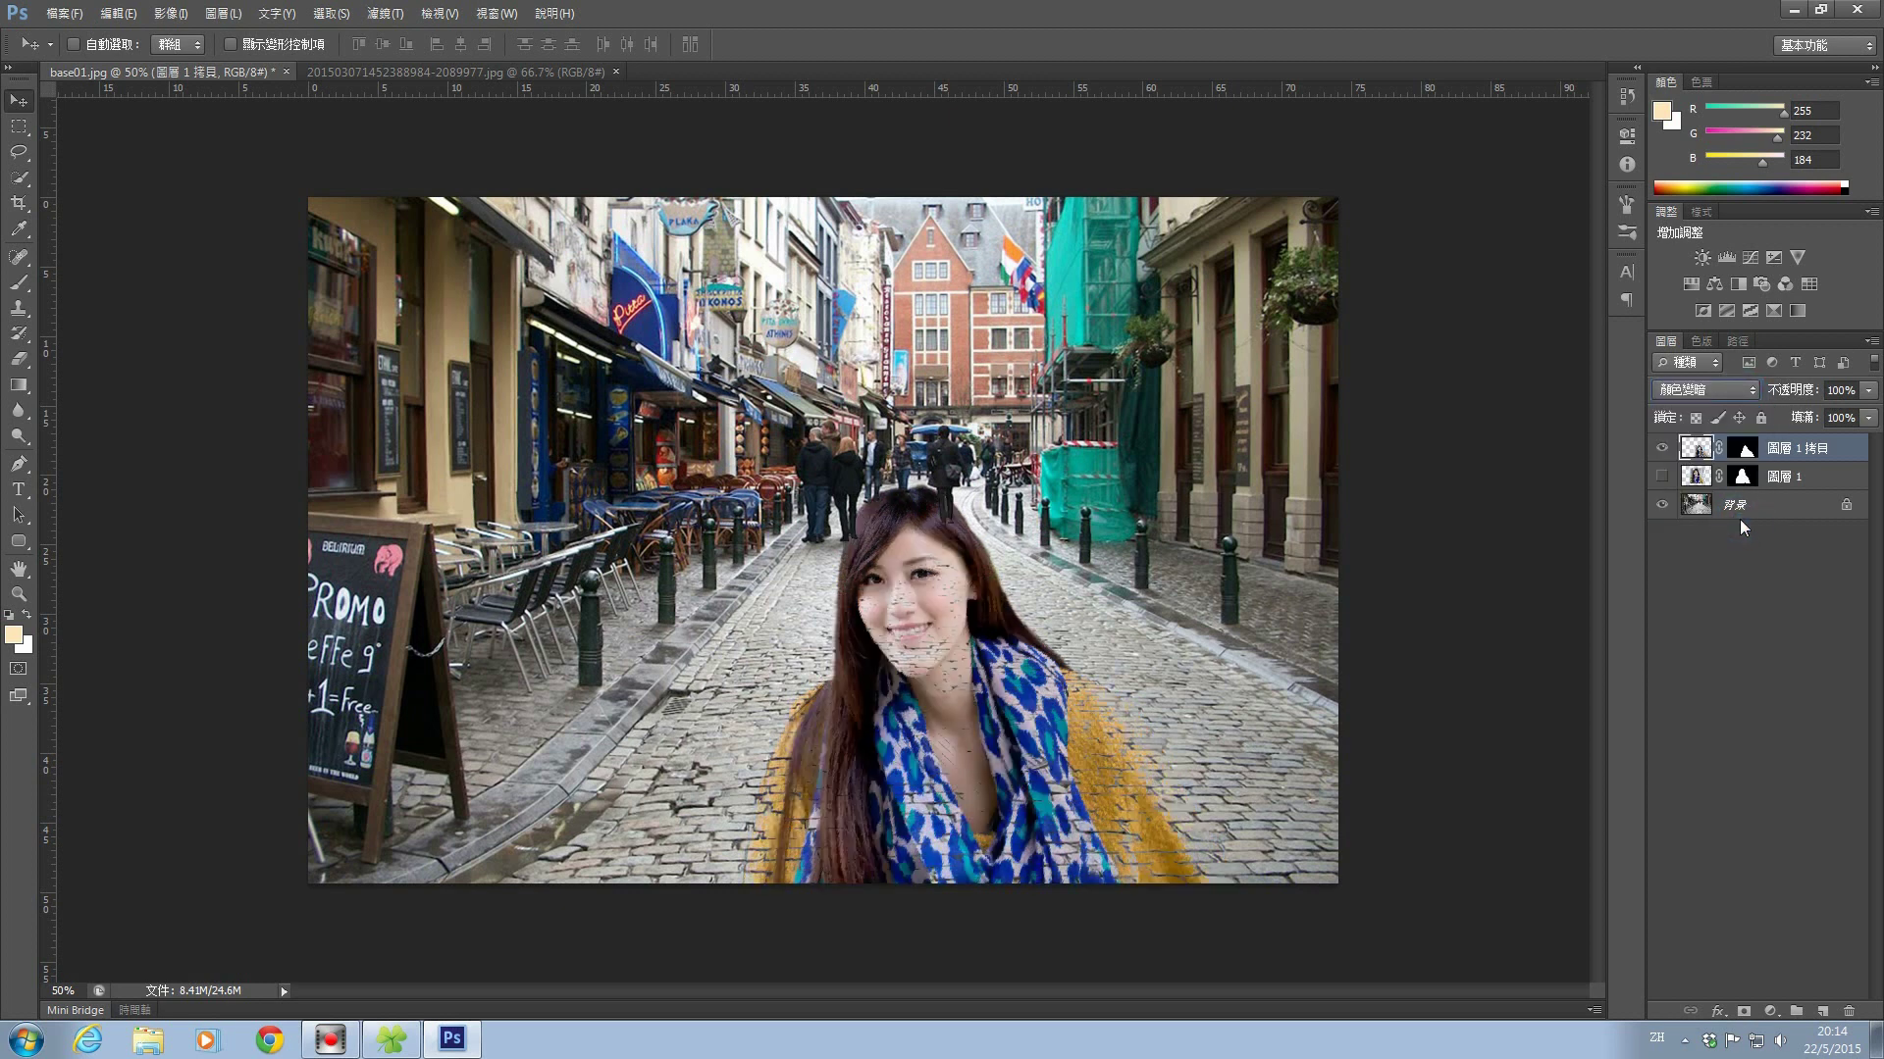
left_click(1744, 392)
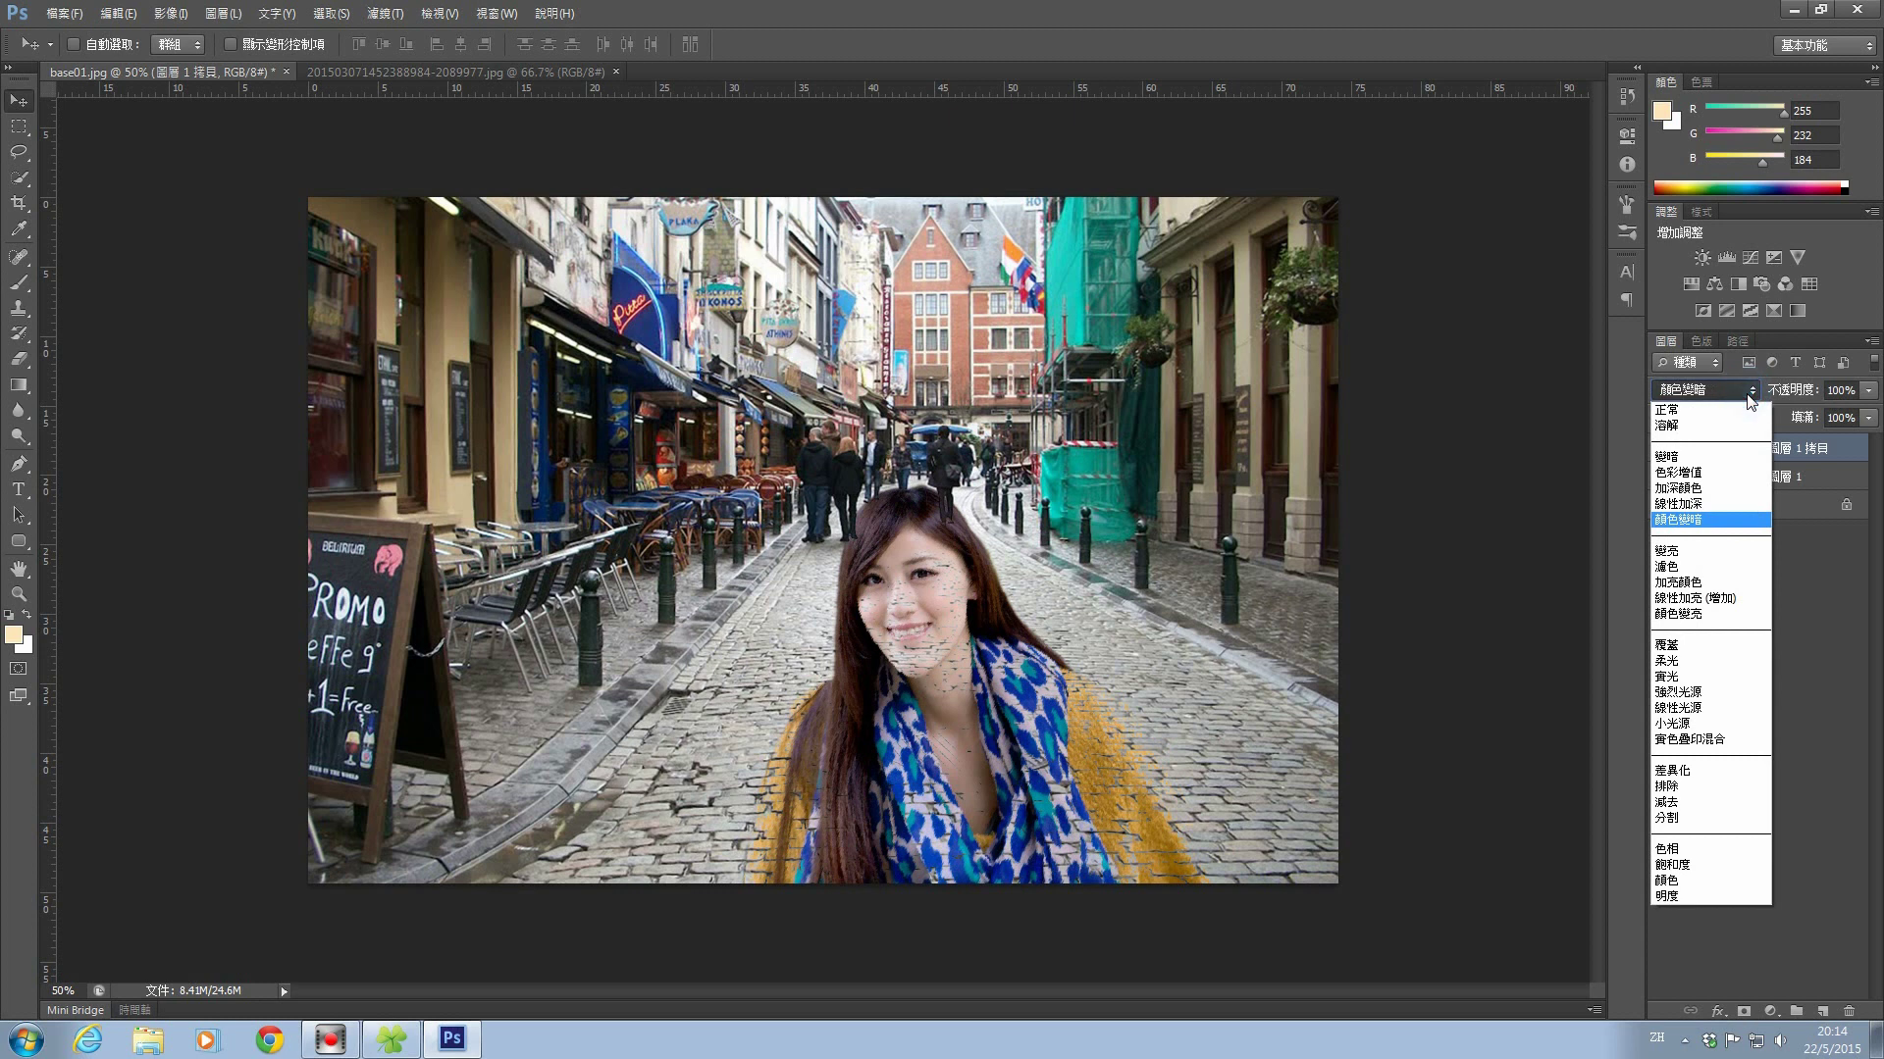
left_click(1716, 473)
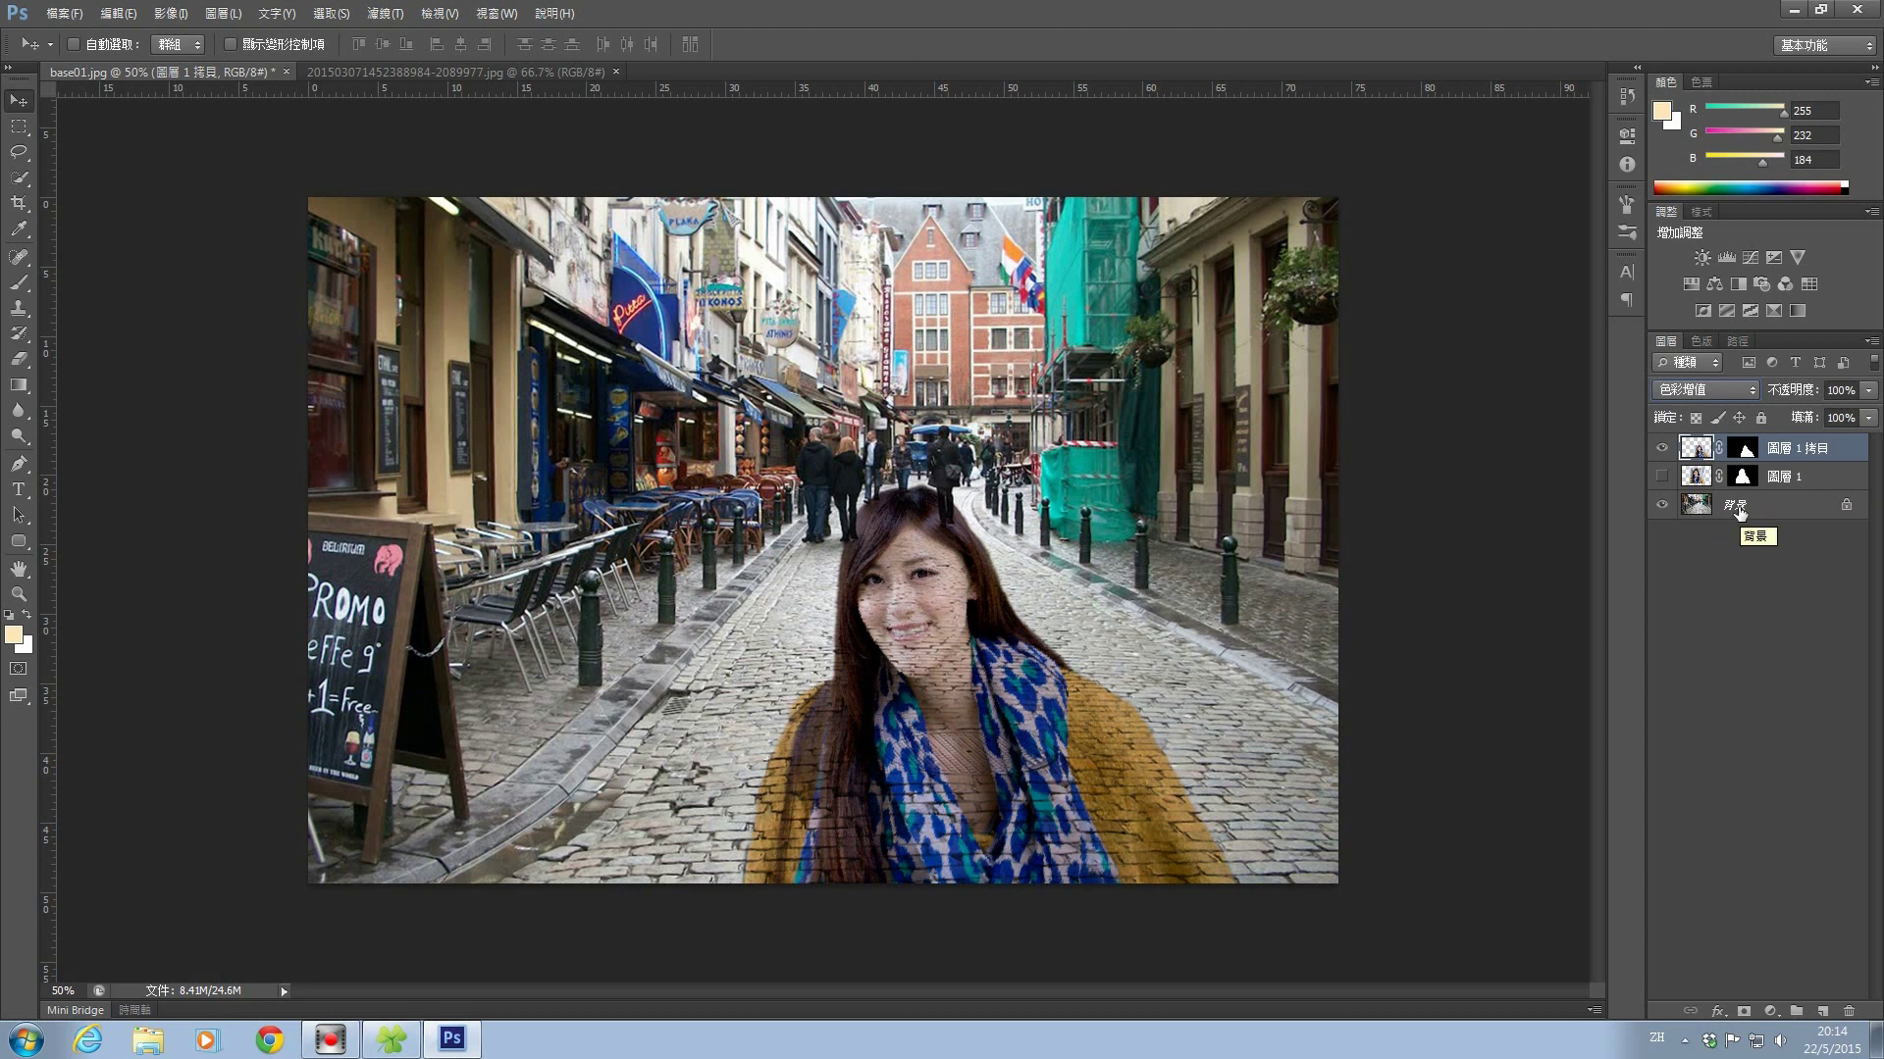
Drag the woman copy layer's Opacity slider down to 80%
left_click(1868, 417)
left_click_drag(1870, 417, 1849, 416)
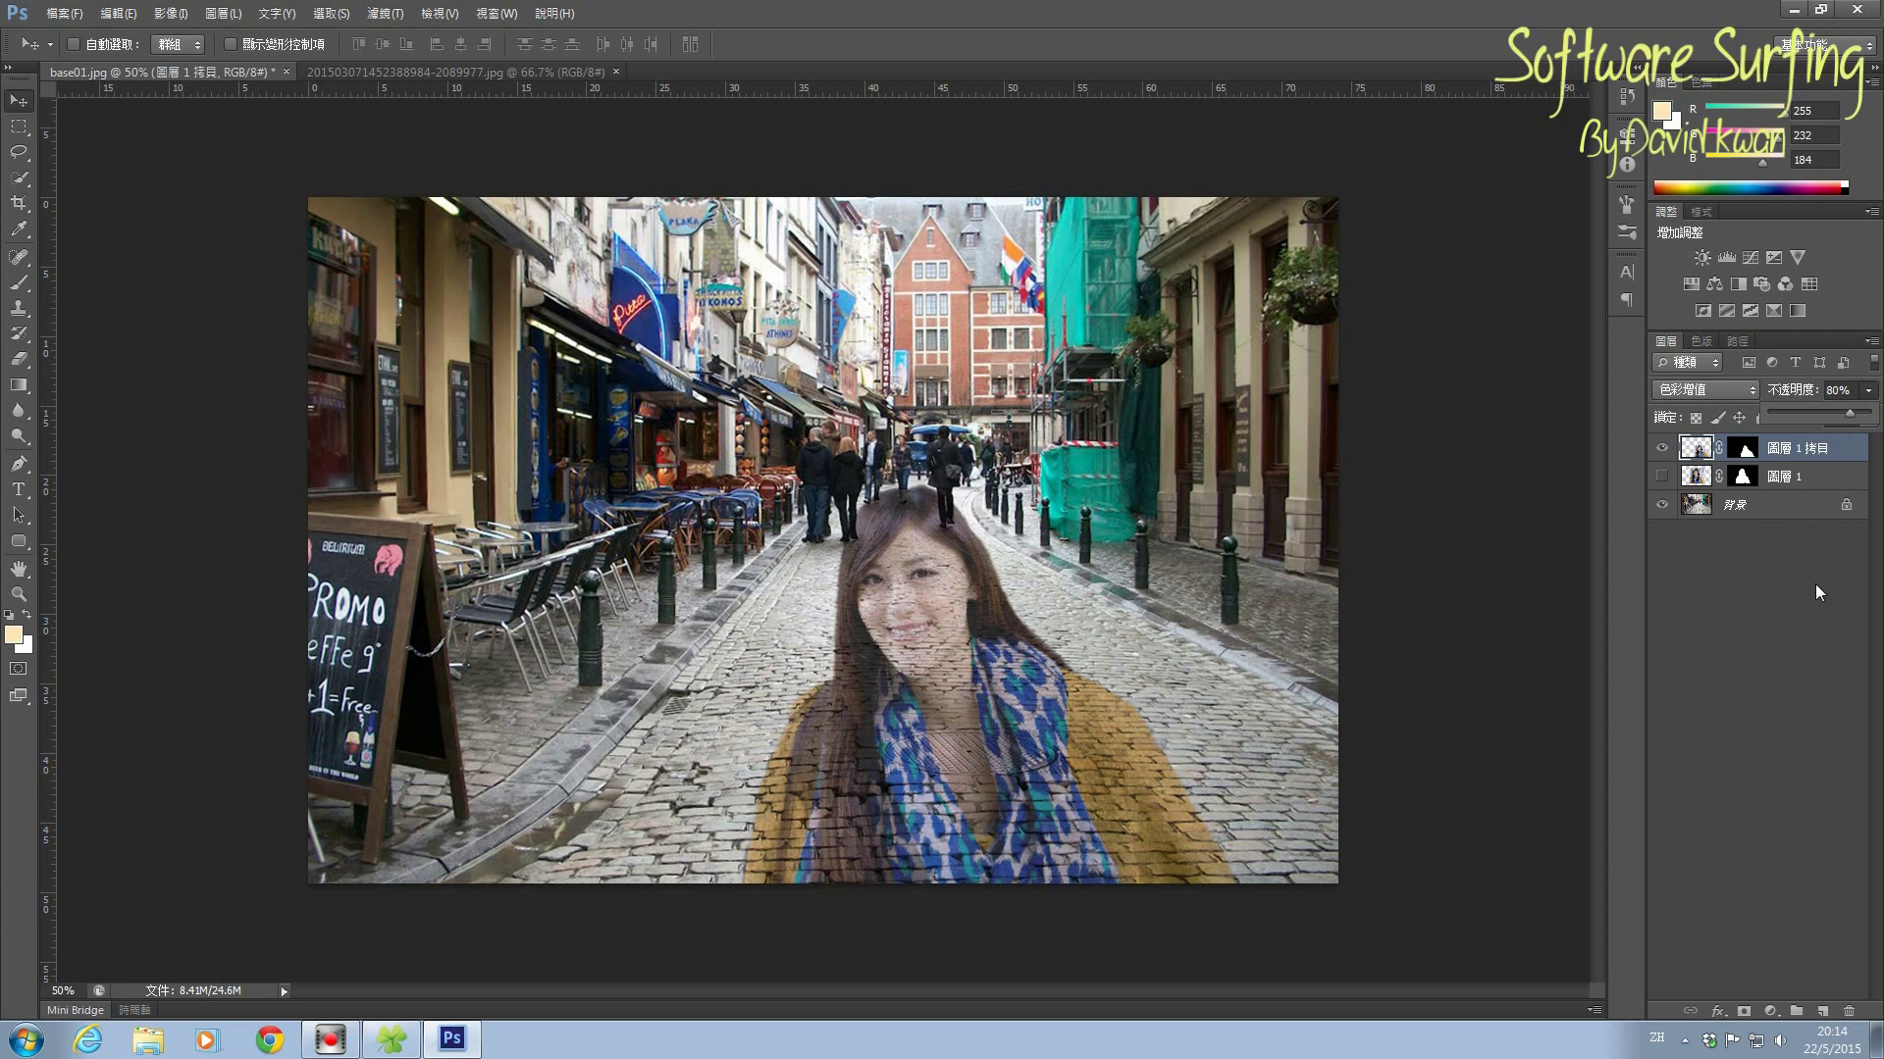
key("m")
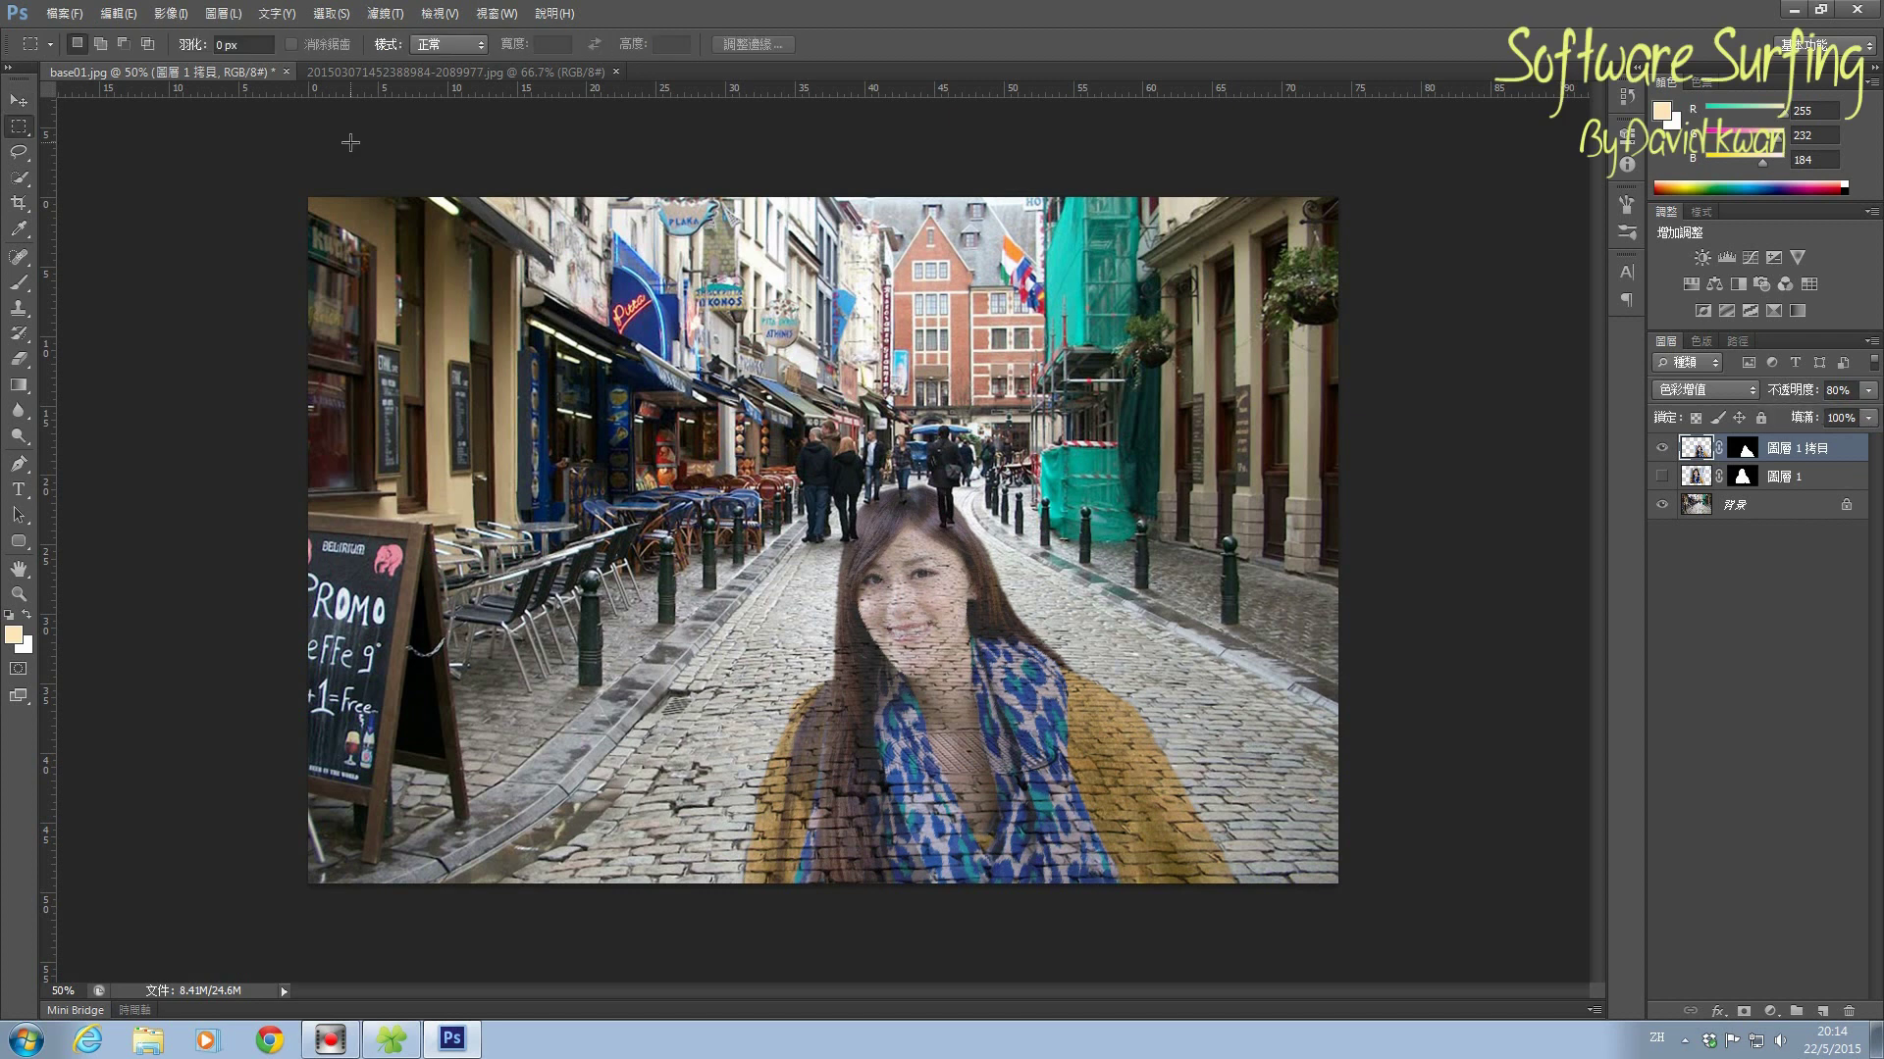